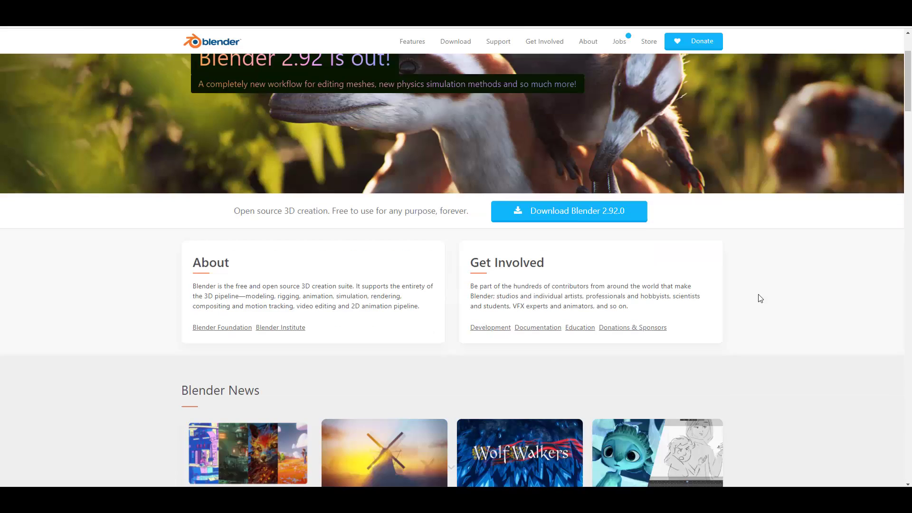
Browse the Blender News section on blender.org, view the "Blender Foundation annual report 2020" article and open its linked PDF
scroll(760, 298, down, 5)
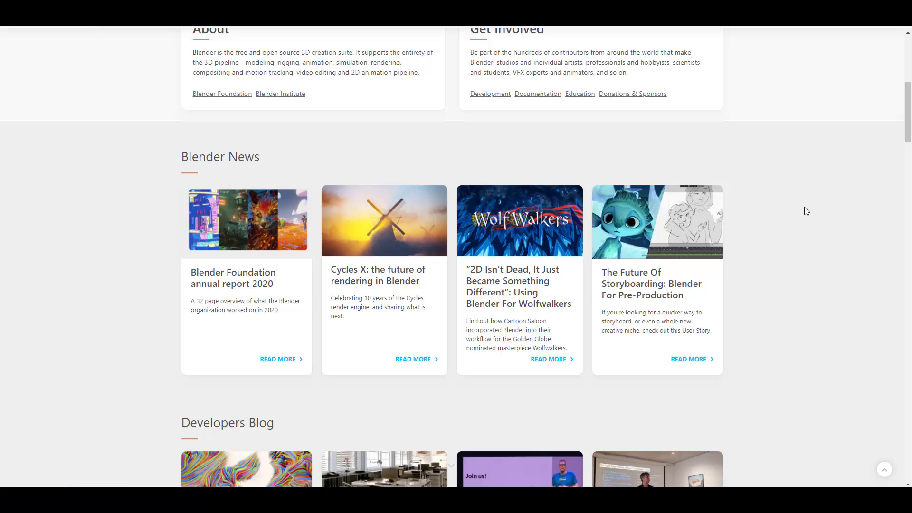
click(171, 10)
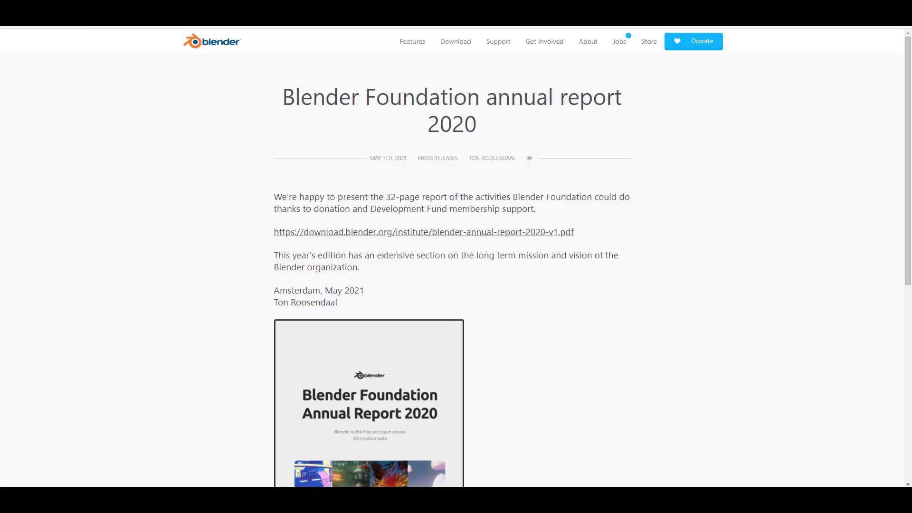
scroll(671, 242, down, 6)
scroll(672, 242, up, 6)
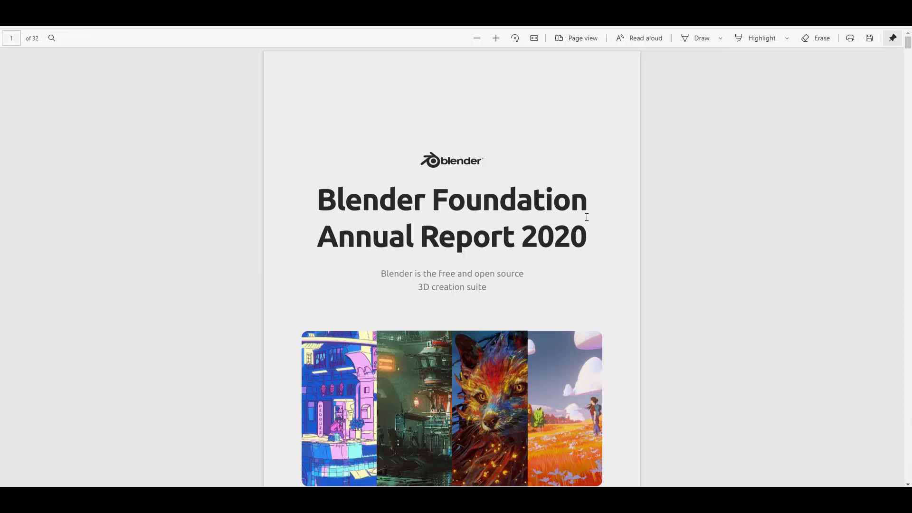
Look through the Annual Report 2020 PDF from the cover to the Quality section on page 23
scroll(588, 217, down, 15)
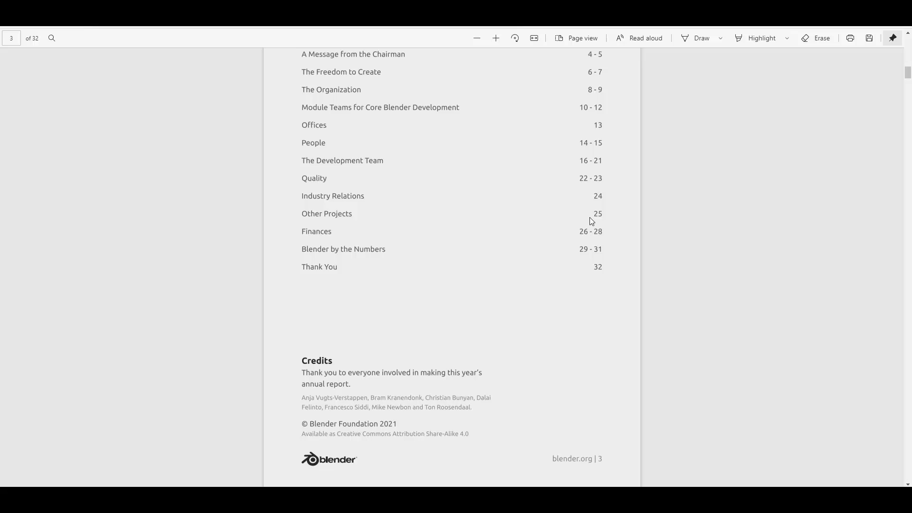
scroll(592, 221, down, 15)
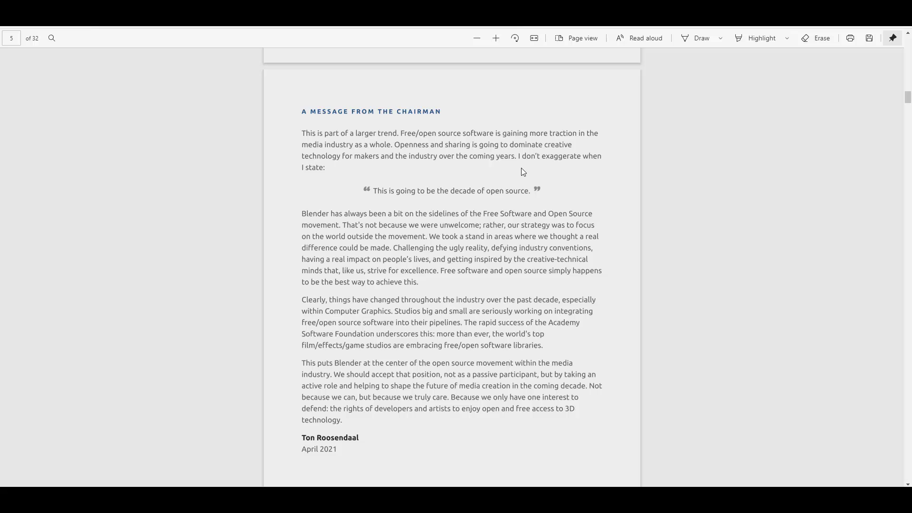
scroll(510, 215, down, 15)
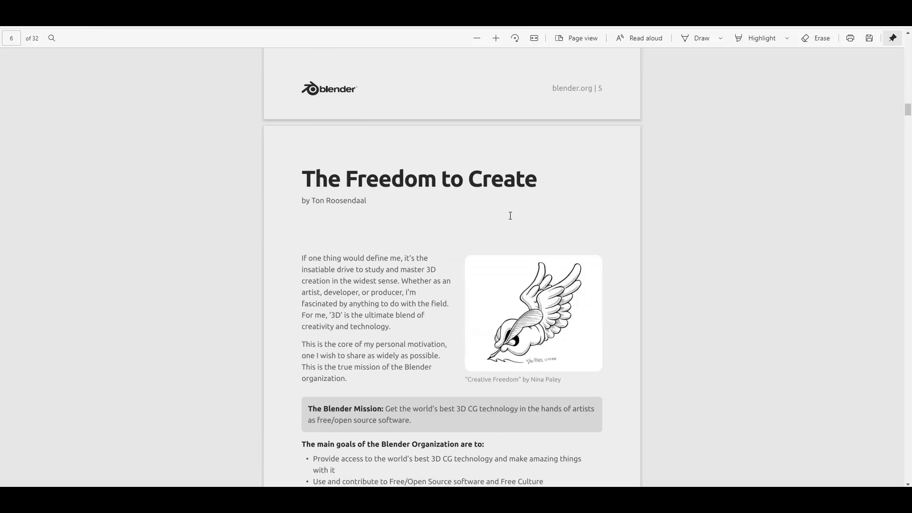
scroll(510, 216, down, 20)
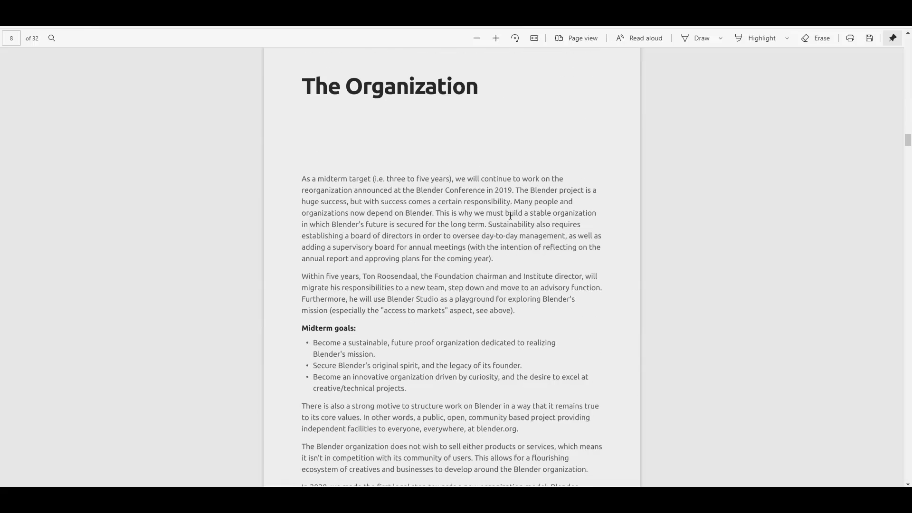
scroll(511, 216, down, 15)
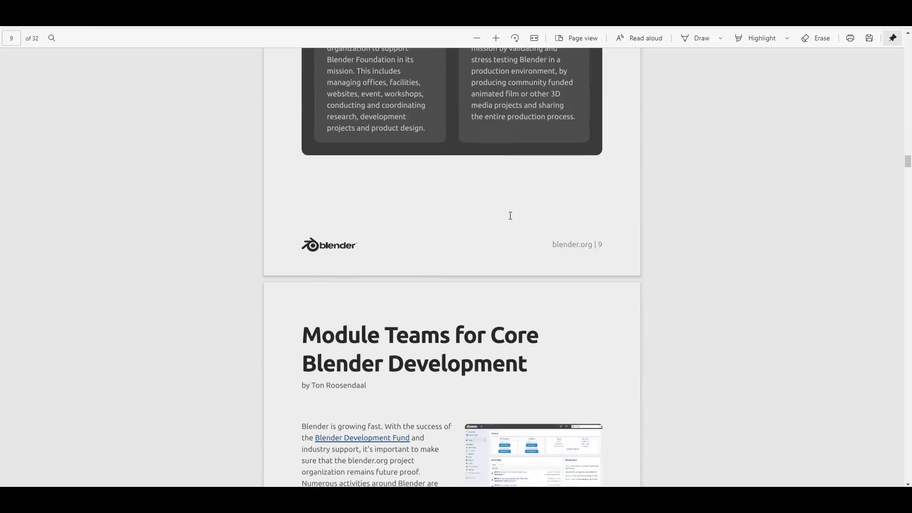
scroll(511, 221, down, 20)
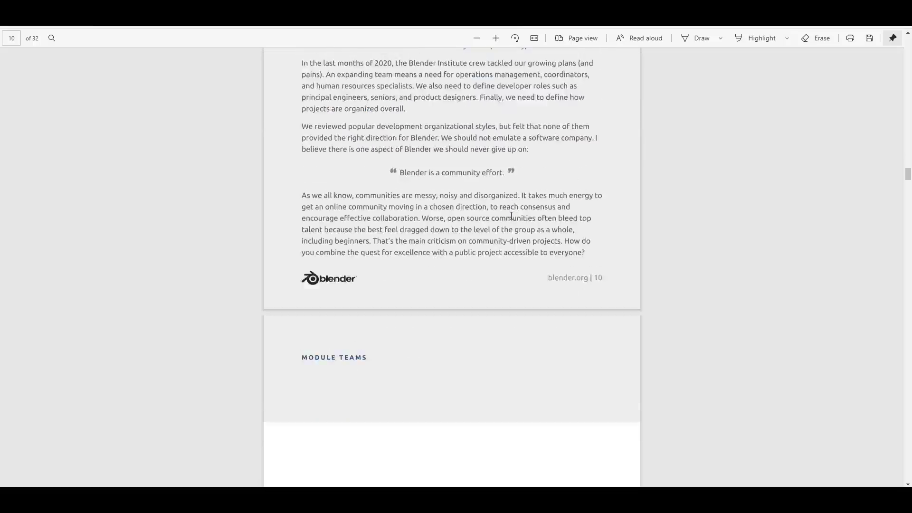
scroll(511, 216, down, 6)
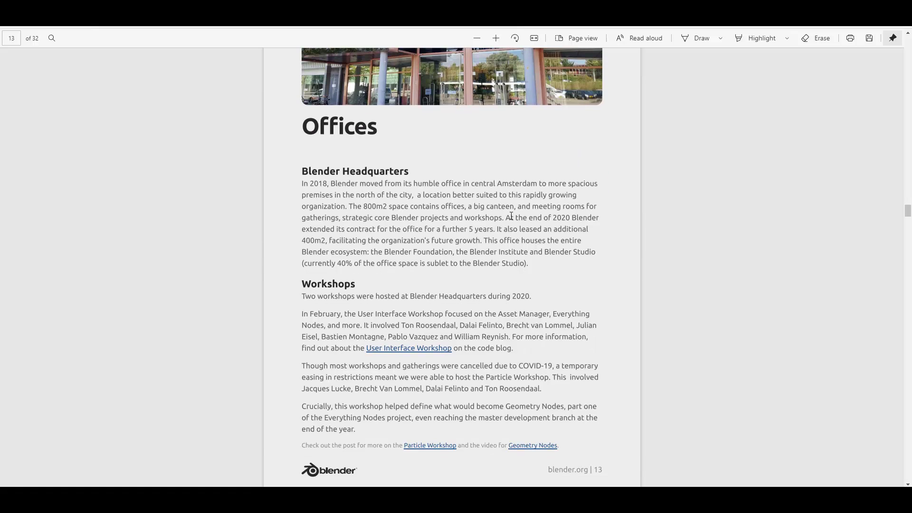
scroll(511, 215, down, 20)
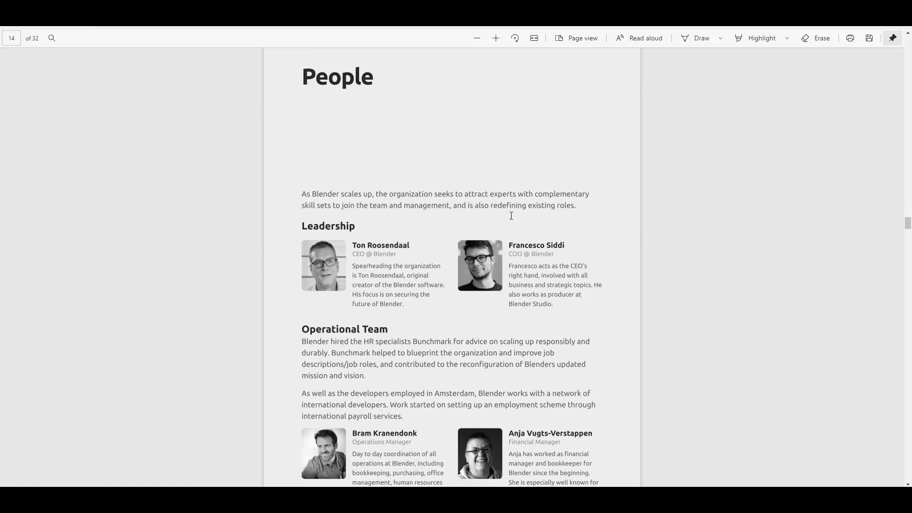
scroll(511, 216, down, 20)
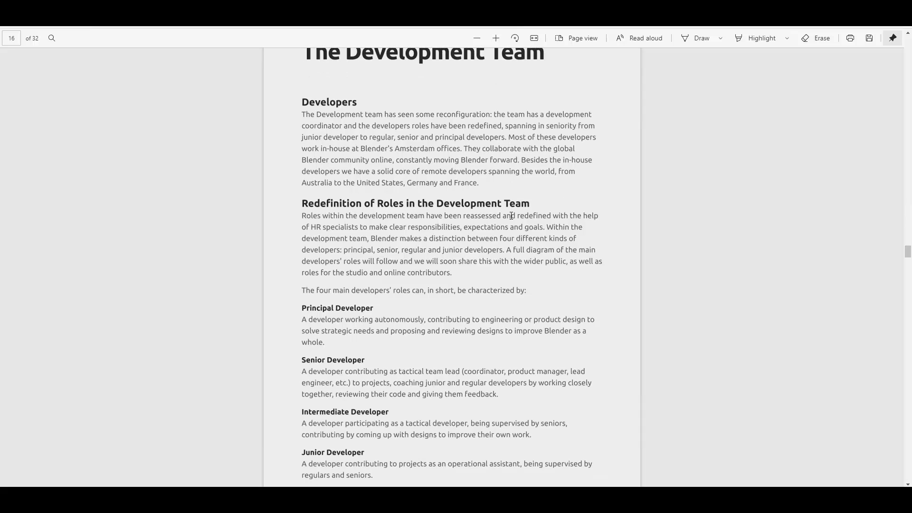
scroll(511, 215, down, 20)
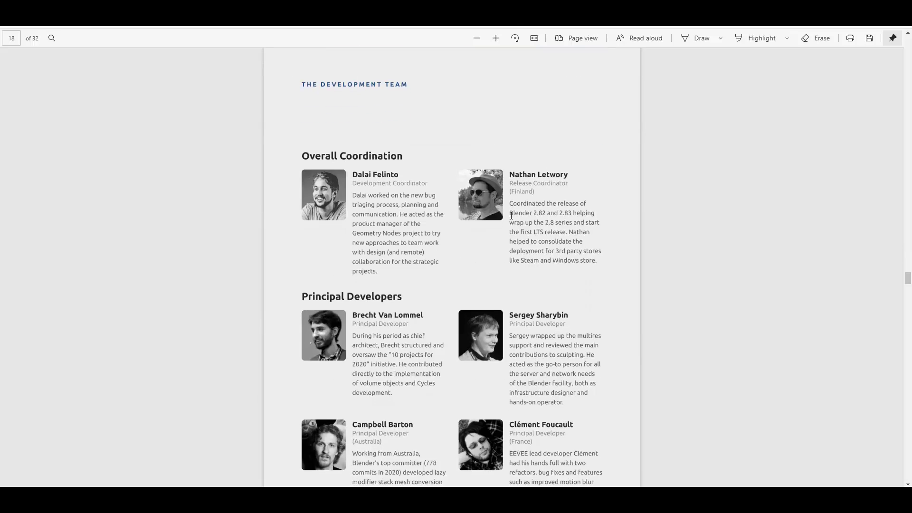
scroll(511, 216, down, 20)
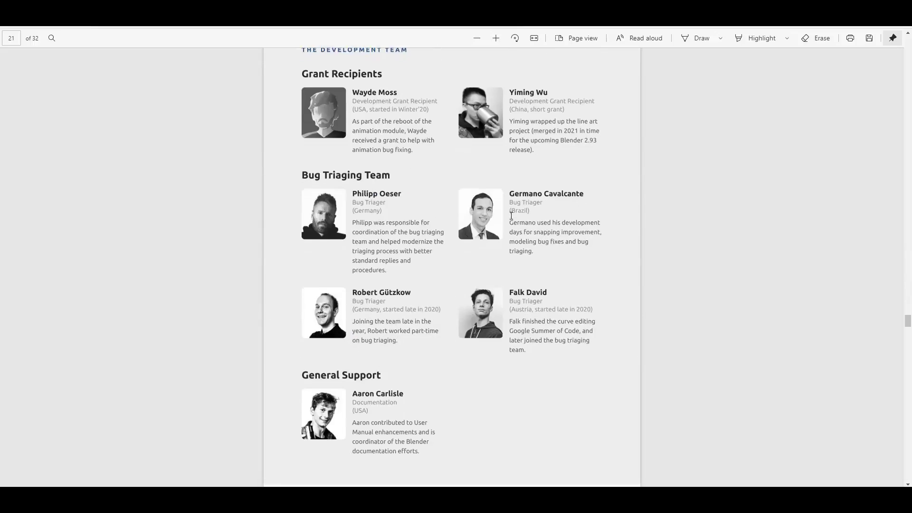
scroll(511, 216, down, 20)
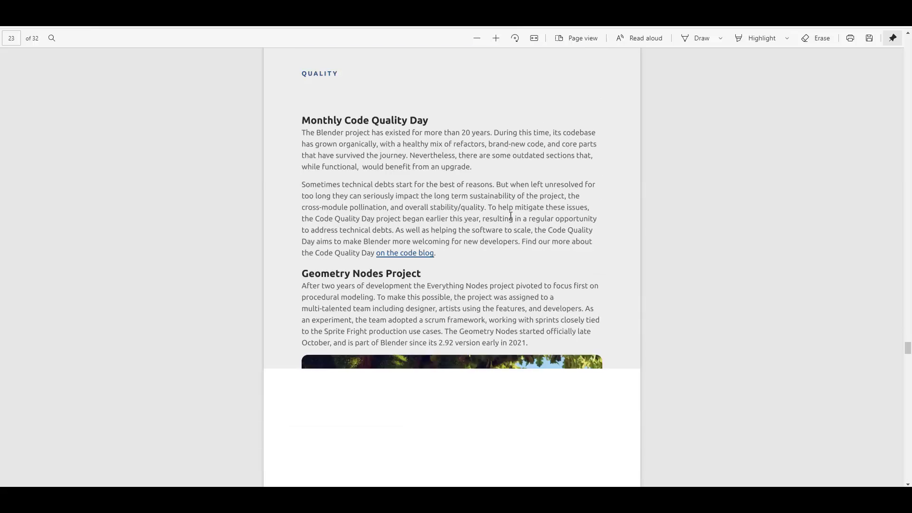
Read the Industry Relations and Other Projects pages of the annual report
scroll(511, 218, down, 4)
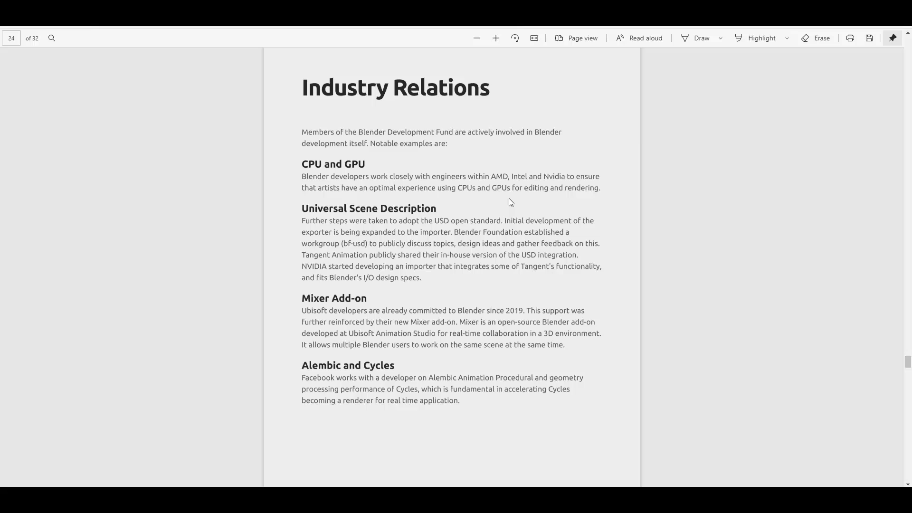
scroll(510, 199, down, 4)
scroll(509, 199, up, 2)
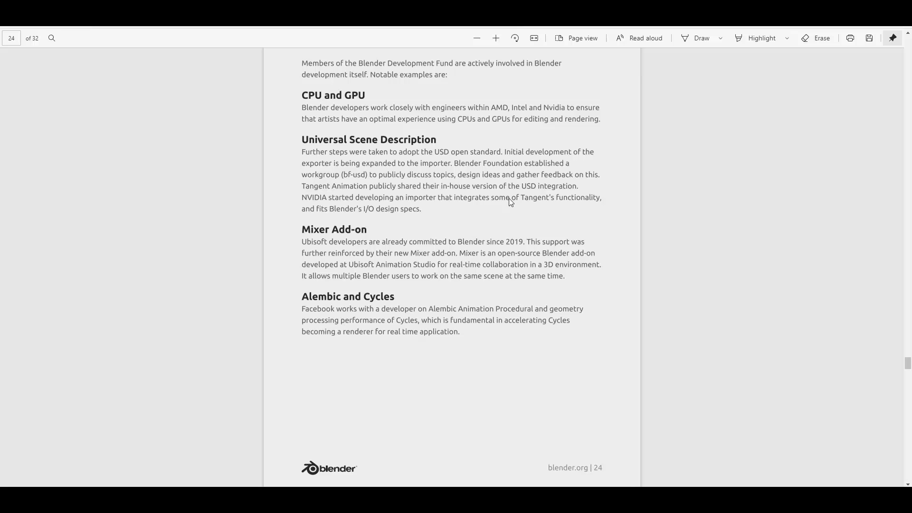
scroll(509, 198, down, 3)
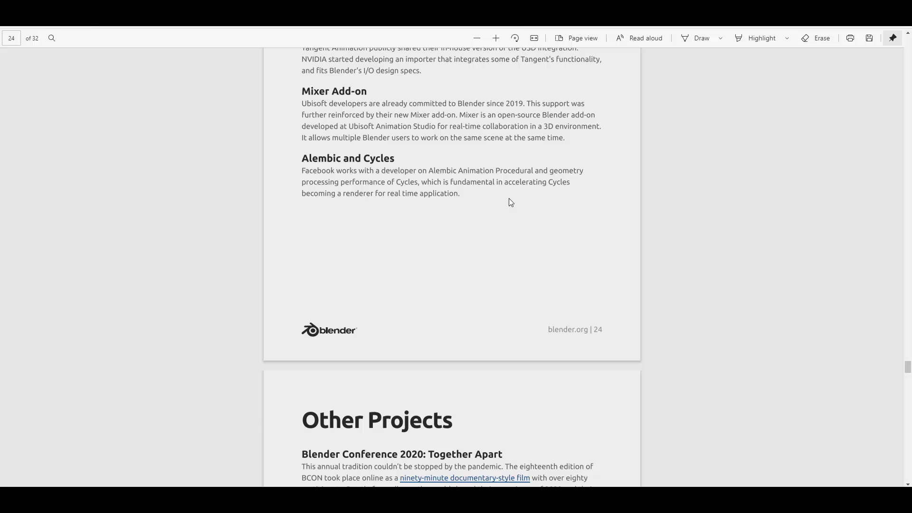
scroll(565, 163, down, 10)
scroll(565, 163, up, 3)
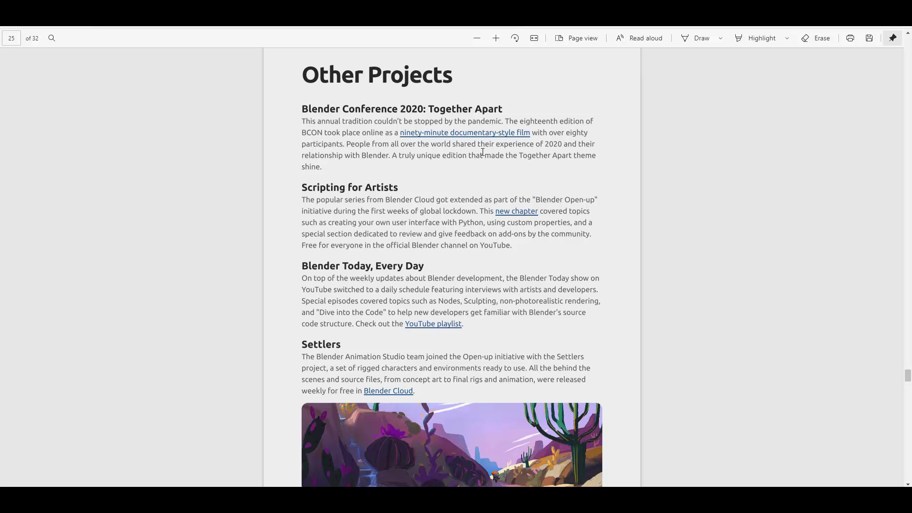
Examine the Finances pages of the report, covering the 2019 and 2020 income and expenses tables
scroll(482, 152, down, 10)
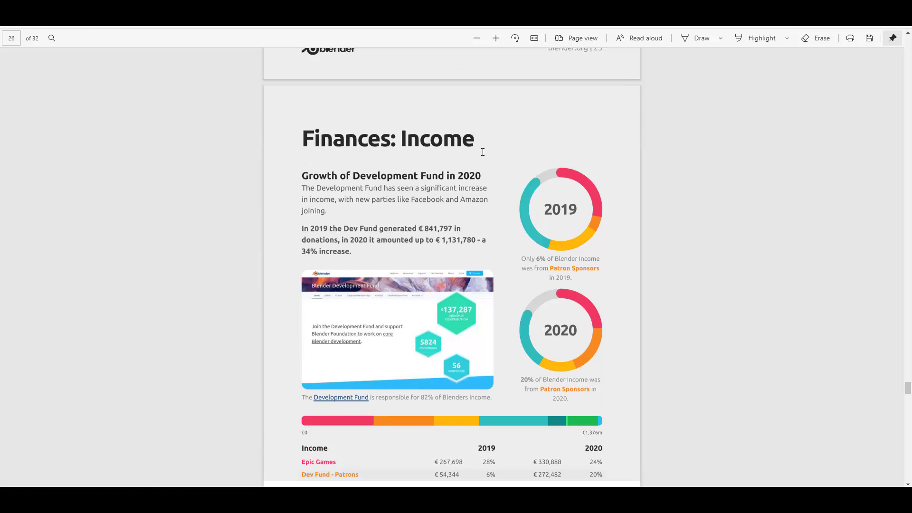
scroll(482, 152, down, 2)
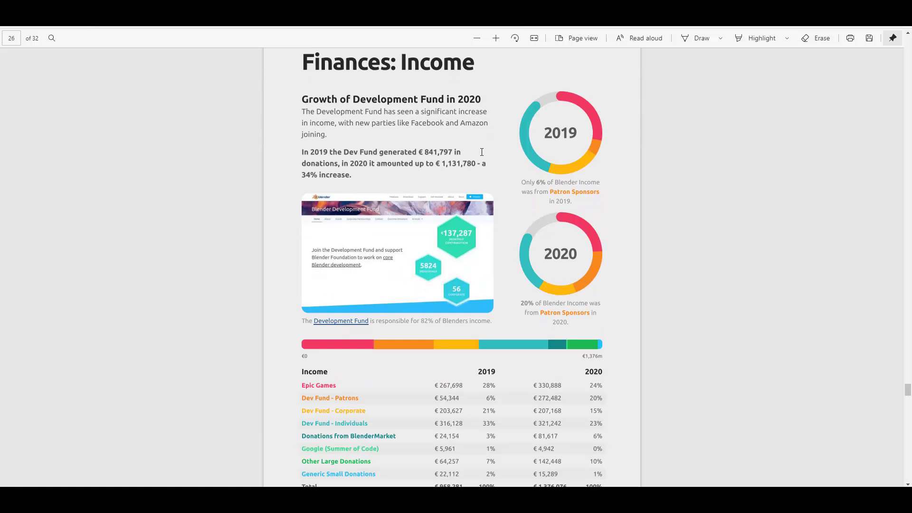
scroll(482, 152, down, 3)
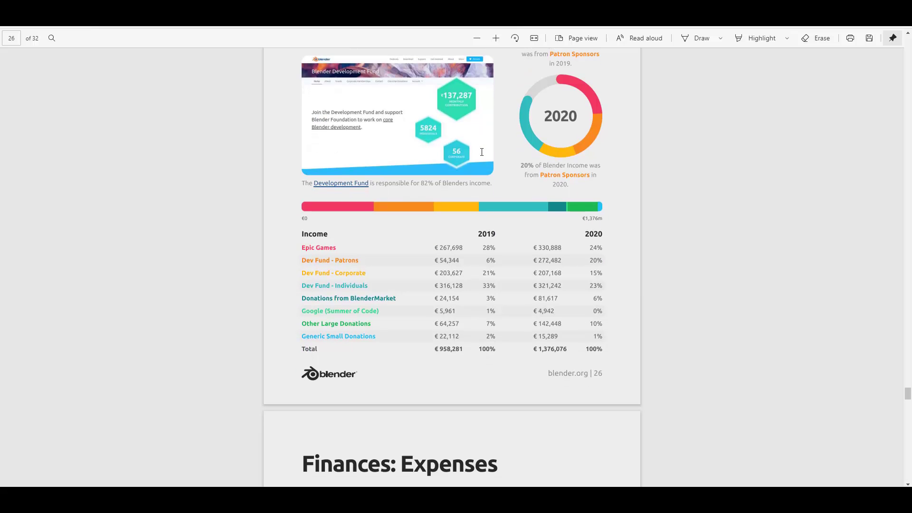
scroll(481, 152, up, 3)
scroll(482, 152, down, 5)
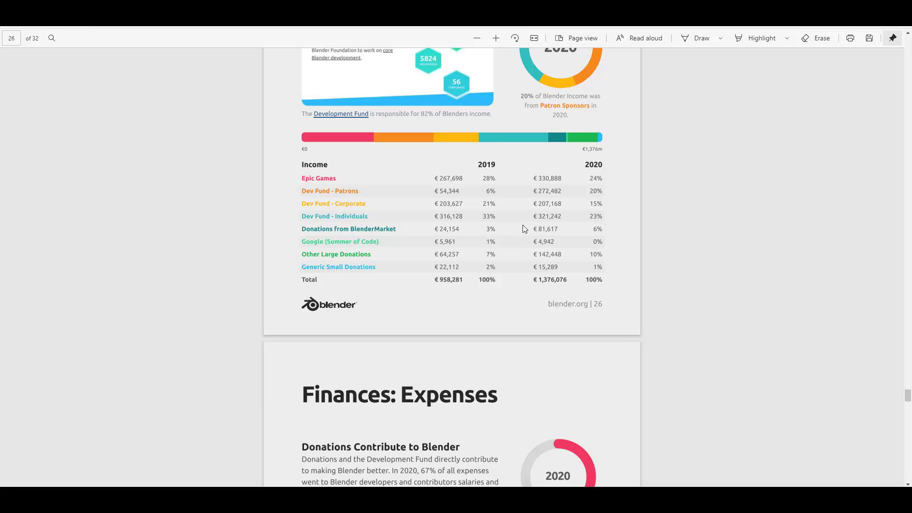
scroll(522, 225, down, 4)
scroll(522, 225, down, 2)
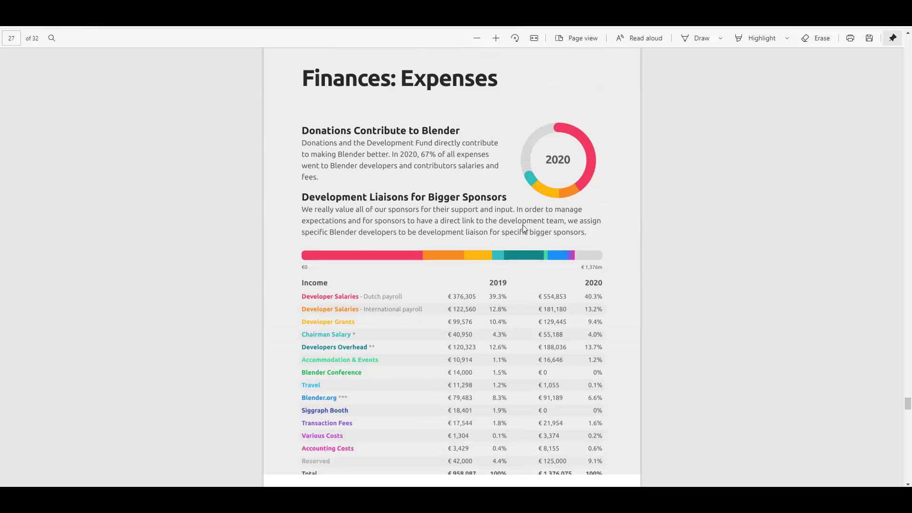
scroll(522, 224, down, 2)
scroll(523, 224, down, 6)
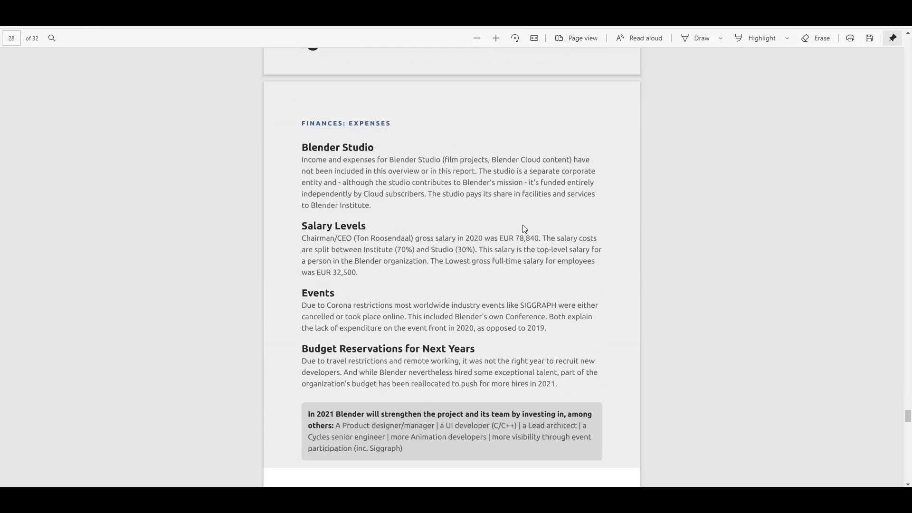
Review the download and install charts under Blender by the Numbers 2020, and return to the report's cover page
scroll(522, 225, down, 18)
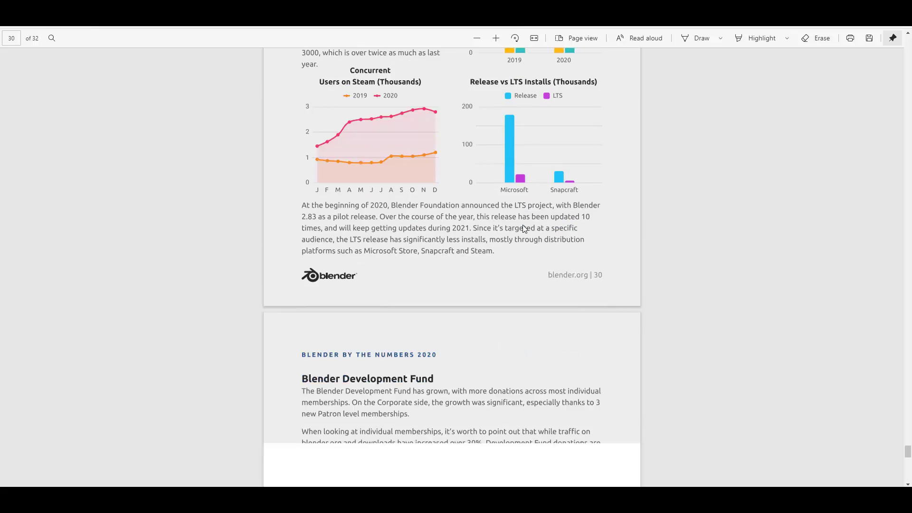
scroll(523, 227, down, 15)
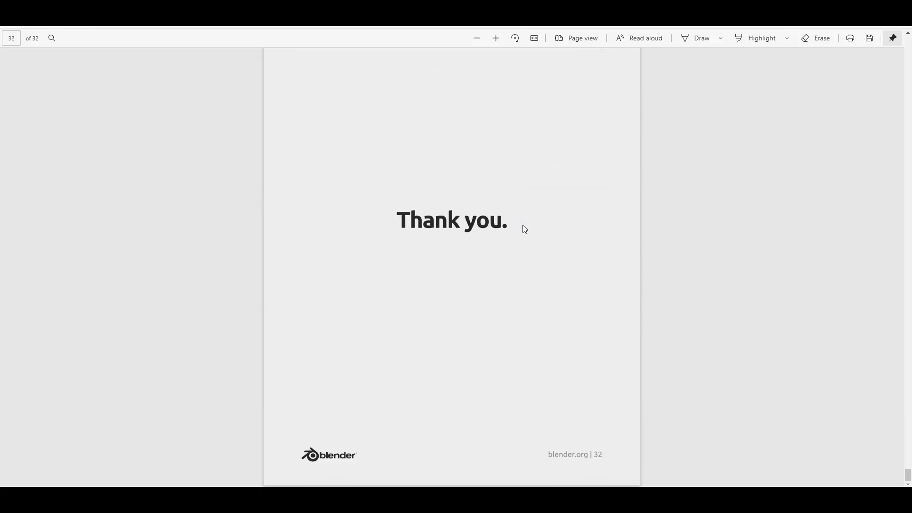
scroll(523, 226, up, 14)
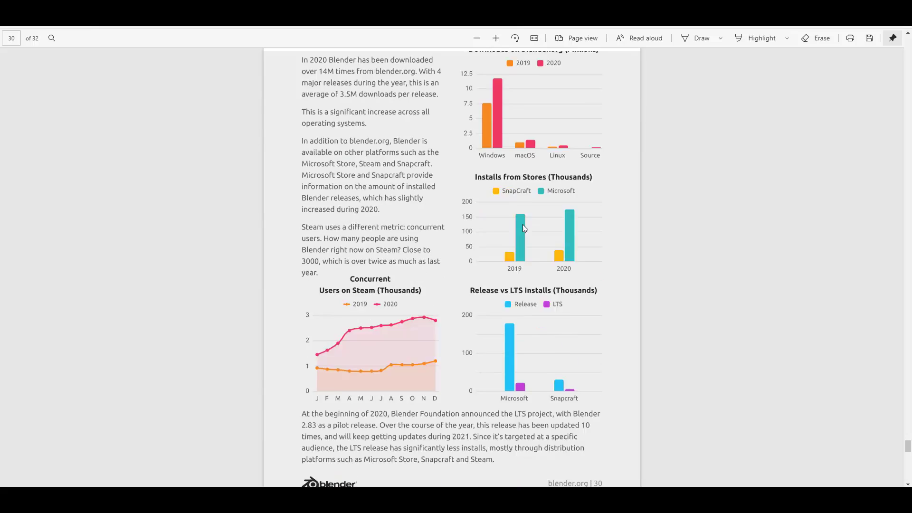
scroll(524, 229, up, 3)
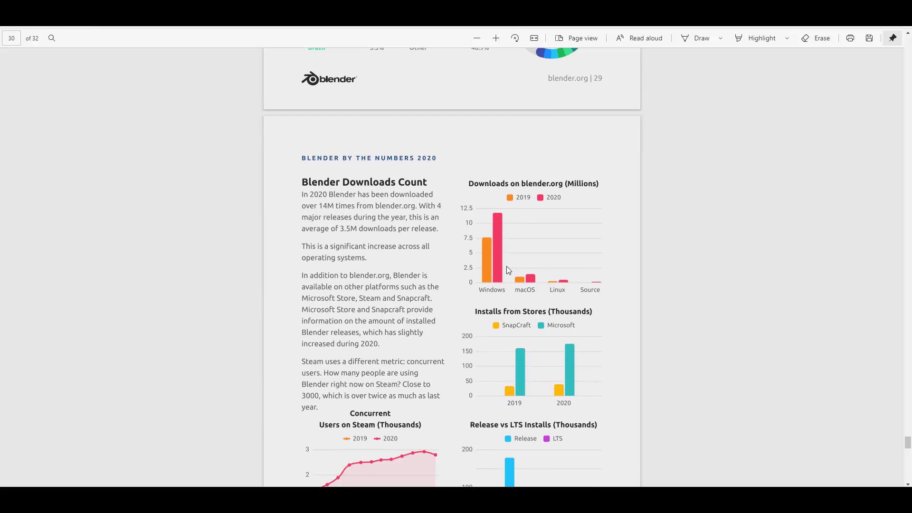
middle_click(677, 251)
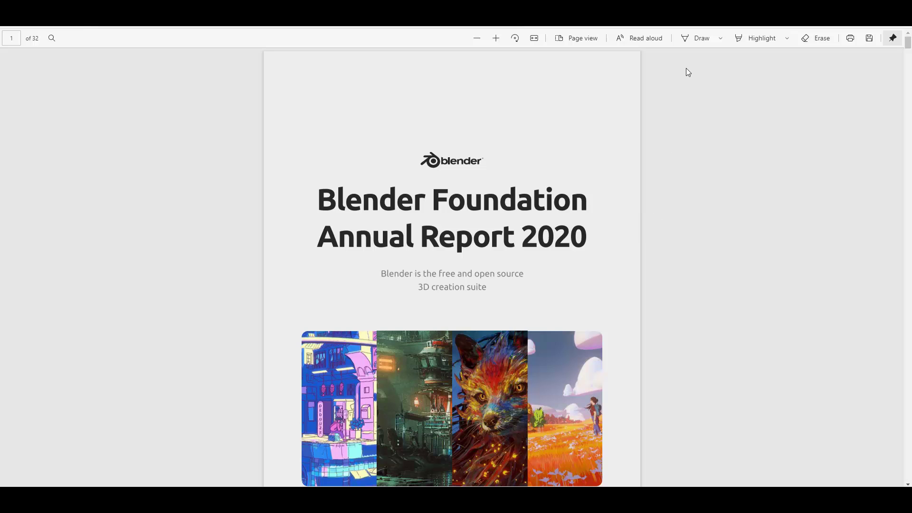
key(ctrl+shift+Tab)
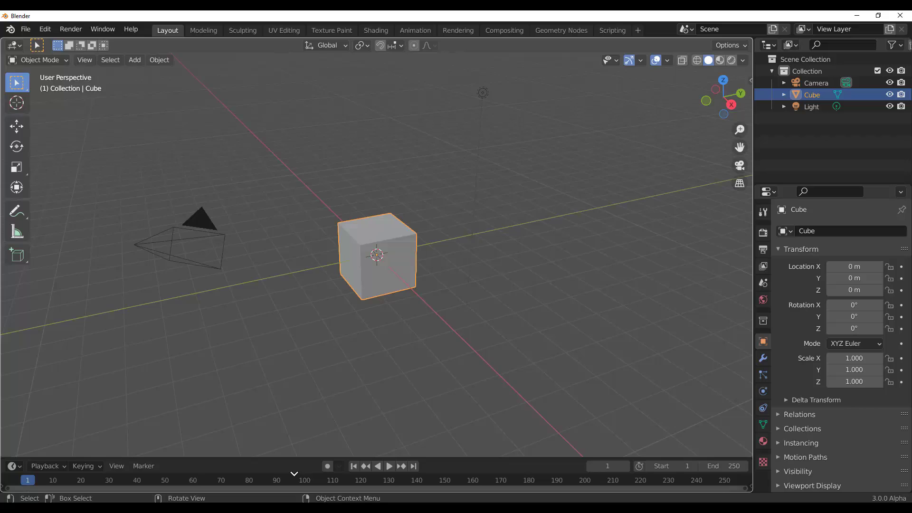
Switch to Blender, close the timeline by extending the 3D viewport over it, and split the viewport vertically into two side-by-side areas
click(294, 473)
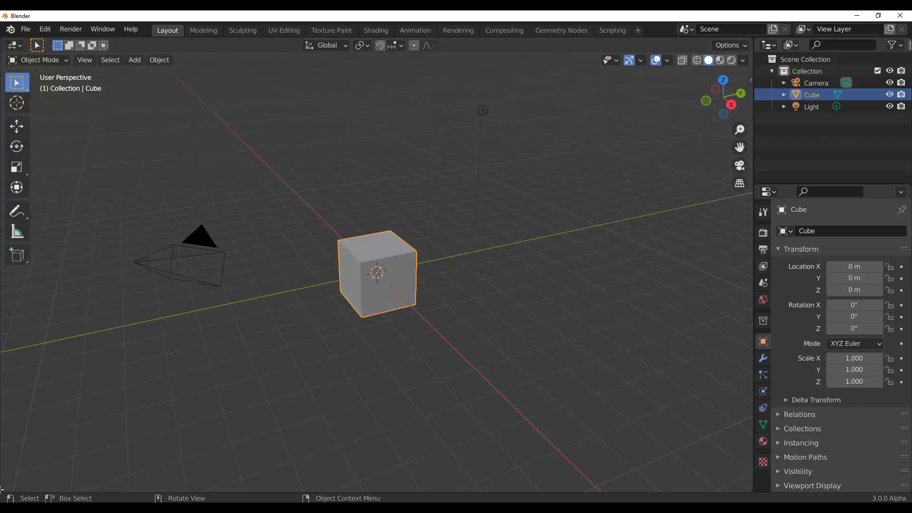
drag(2, 497, 461, 395)
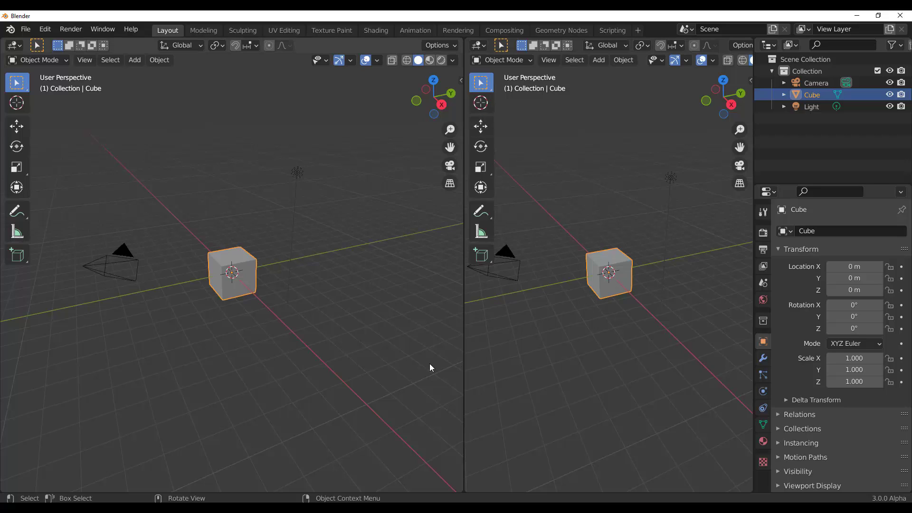
Try to merge the two side-by-side 3D viewports with Join Areas from the options of their shared border
right_click(464, 317)
right_click(463, 343)
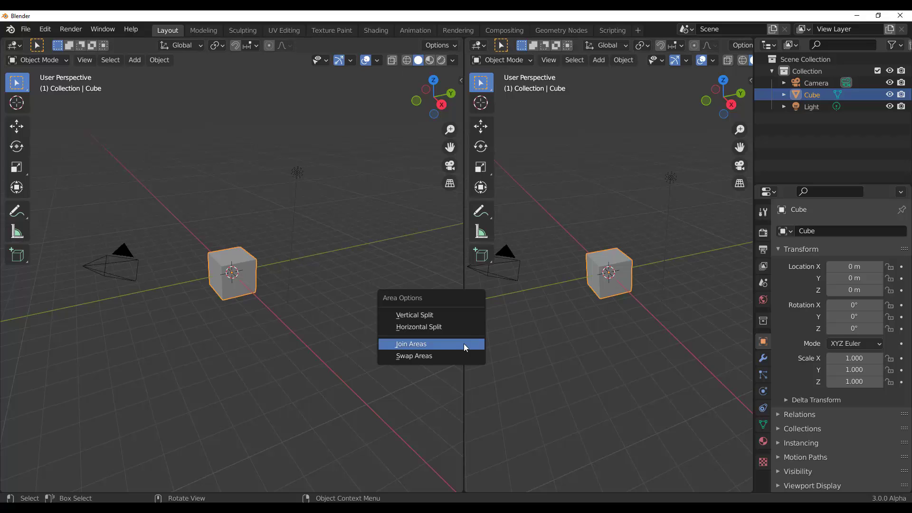
click(393, 343)
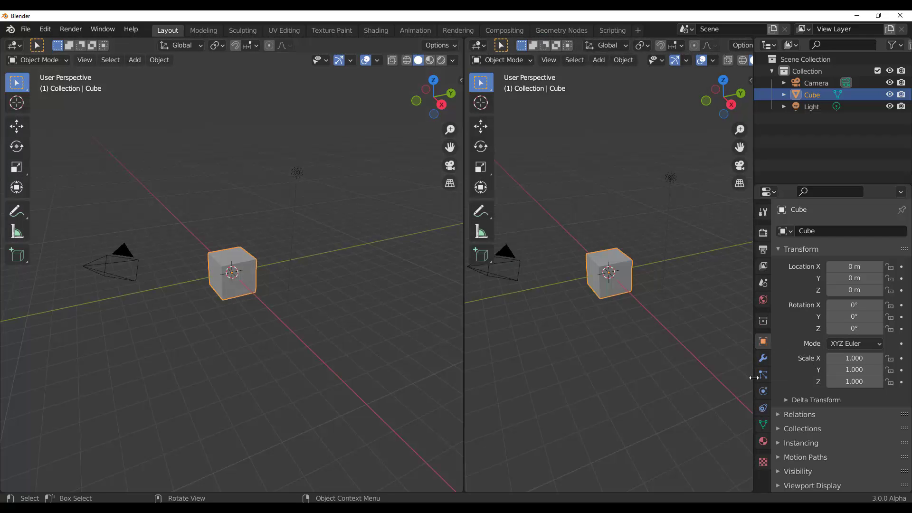
Join the 3D viewport beside the Properties editor over that editor with Join Areas from their shared border
right_click(751, 379)
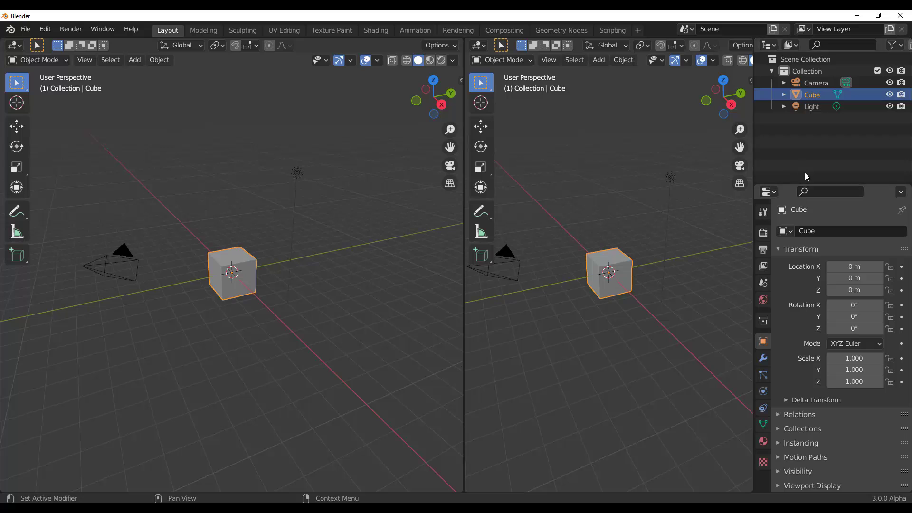
right_click(752, 343)
click(753, 343)
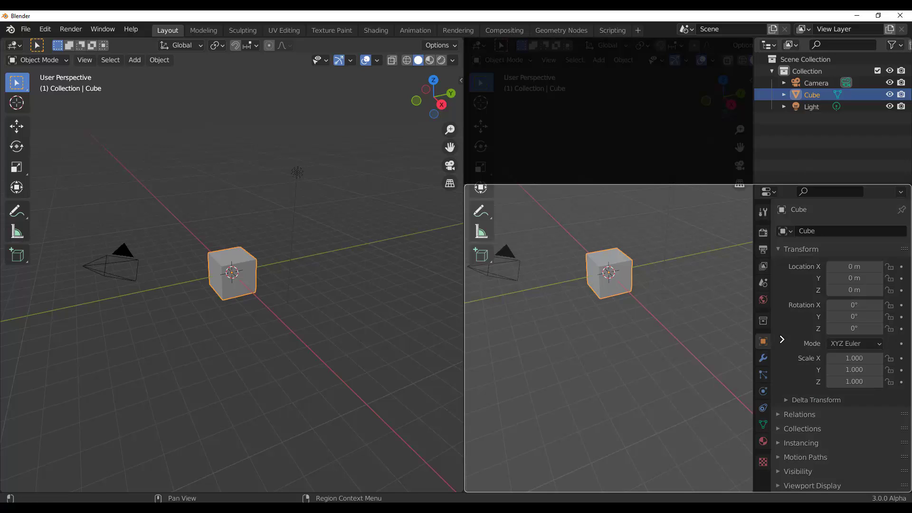
click(837, 326)
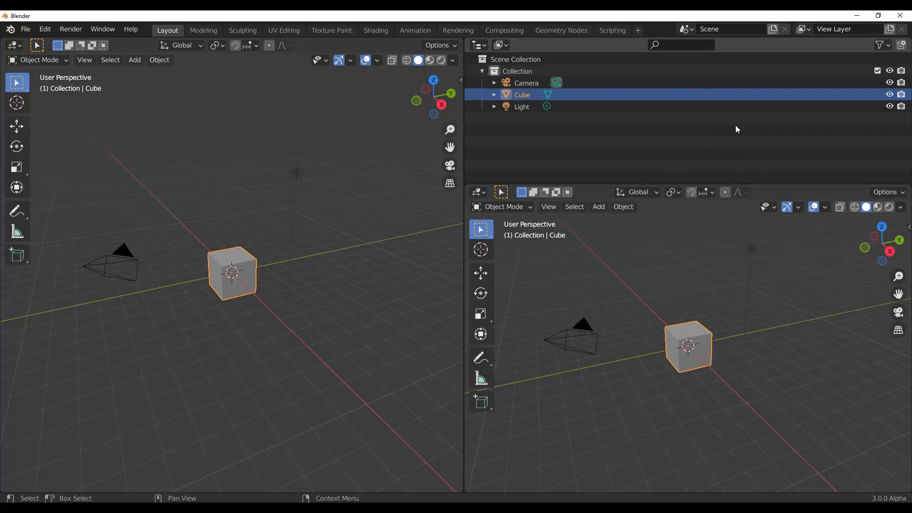
Join the Outliner over the upper part of the neighbouring 3D viewport so it spans the full width
click(468, 167)
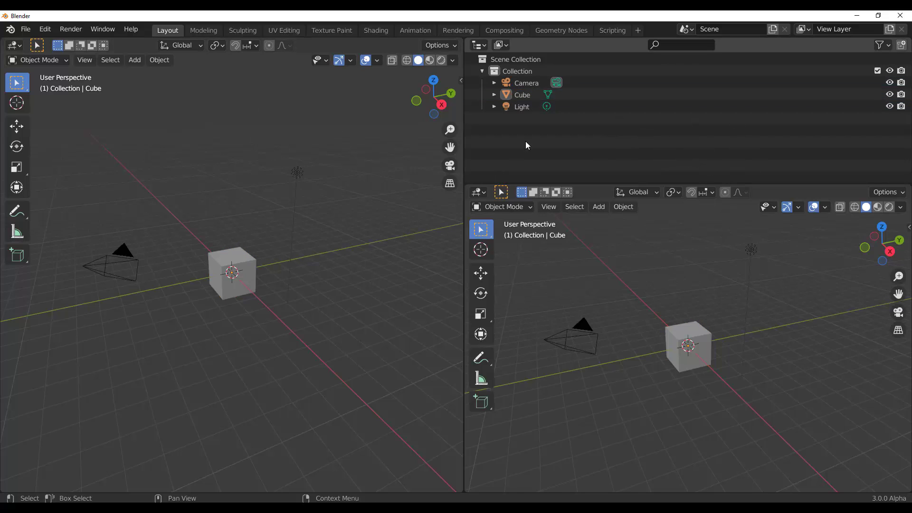
right_click(465, 161)
click(460, 157)
click(290, 159)
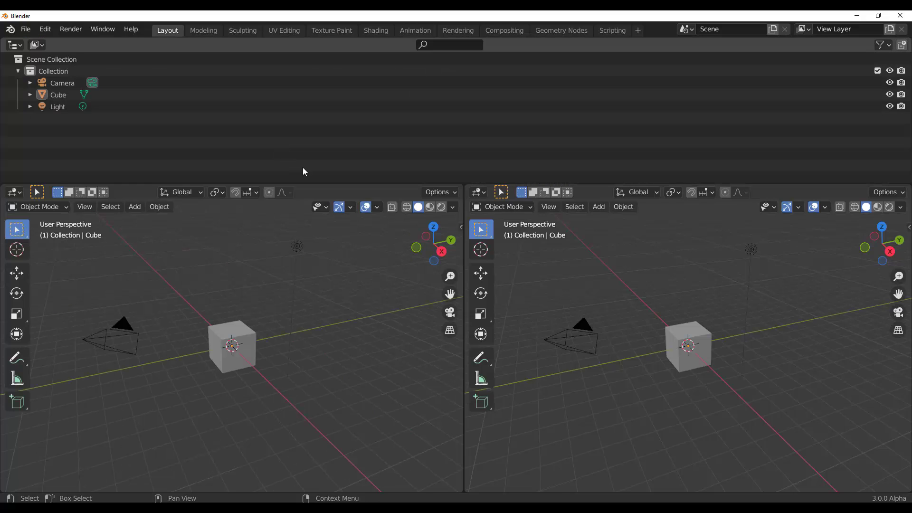
Swap the full-width Outliner with the first 3D viewport below it using Swap Areas
right_click(383, 185)
click(383, 196)
click(376, 171)
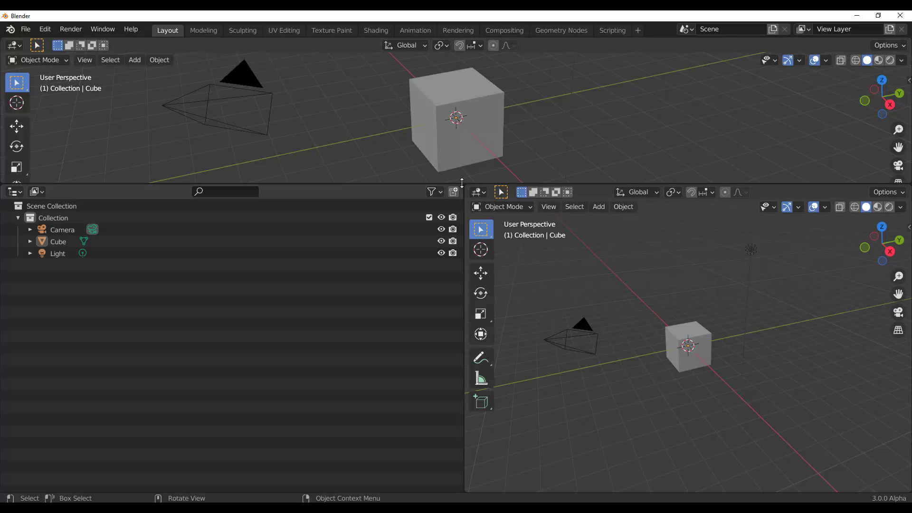
Close the Outliner by extending the adjacent 3D viewport over it, and lower the border between the two stacked viewports
drag(460, 185, 687, 338)
drag(428, 299, 297, 309)
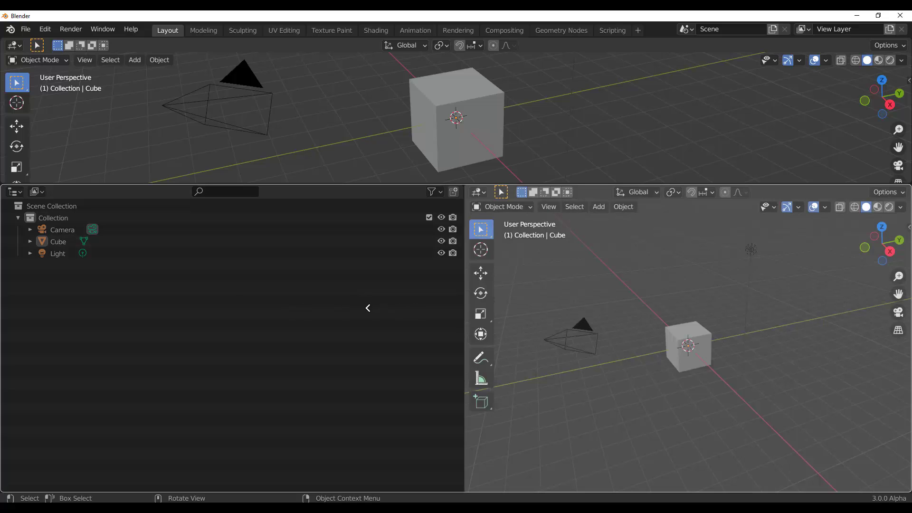
drag(368, 308, 367, 308)
drag(385, 184, 403, 268)
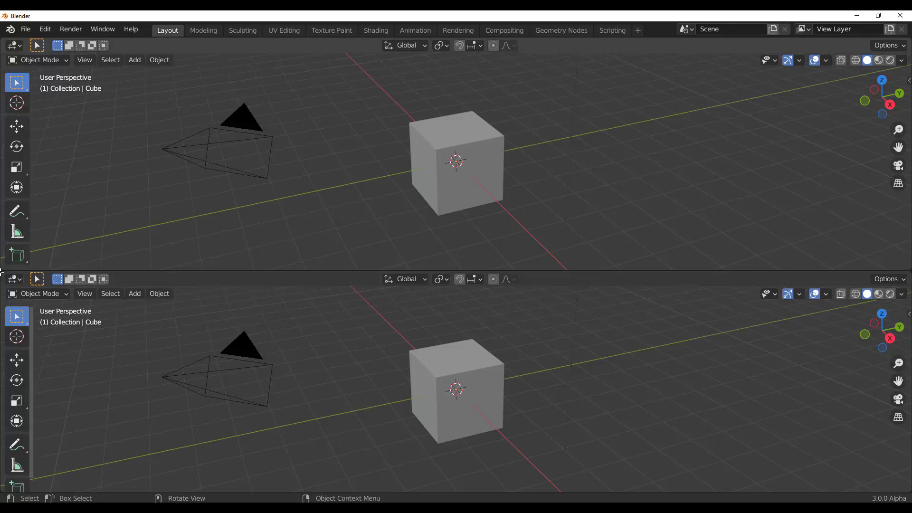
Split the upper 3D viewport vertically into two areas and lower their border with the full-width viewport beneath
drag(3, 269, 480, 254)
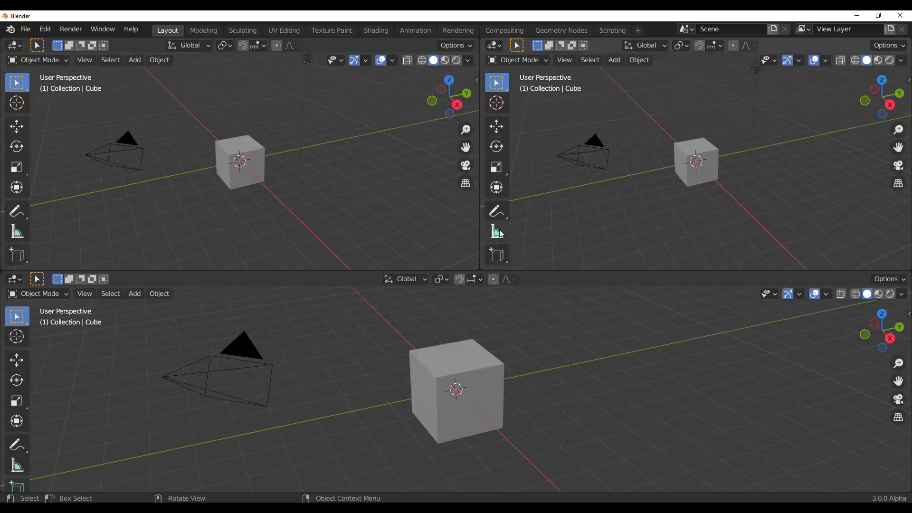
right_click(478, 239)
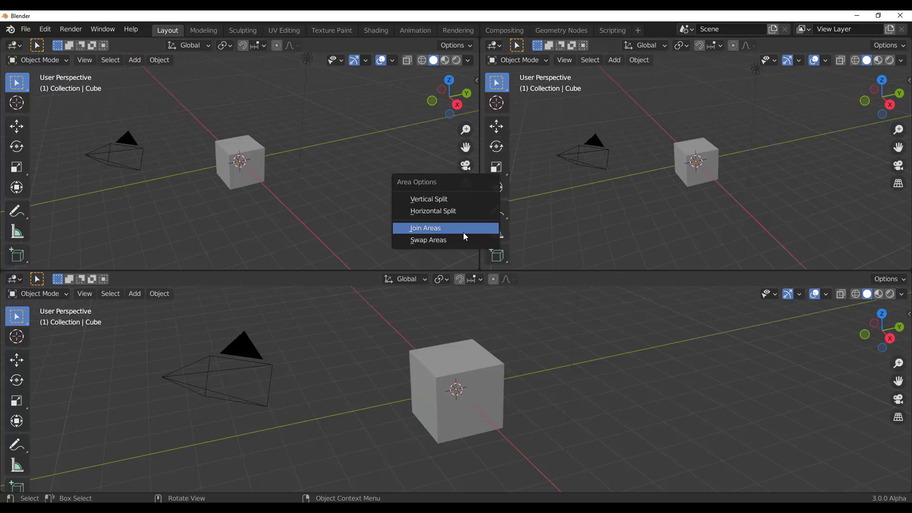
drag(464, 271, 475, 445)
Extend both upper 3D viewports down over the lower viewport, one after the other, with Join Areas
right_click(487, 445)
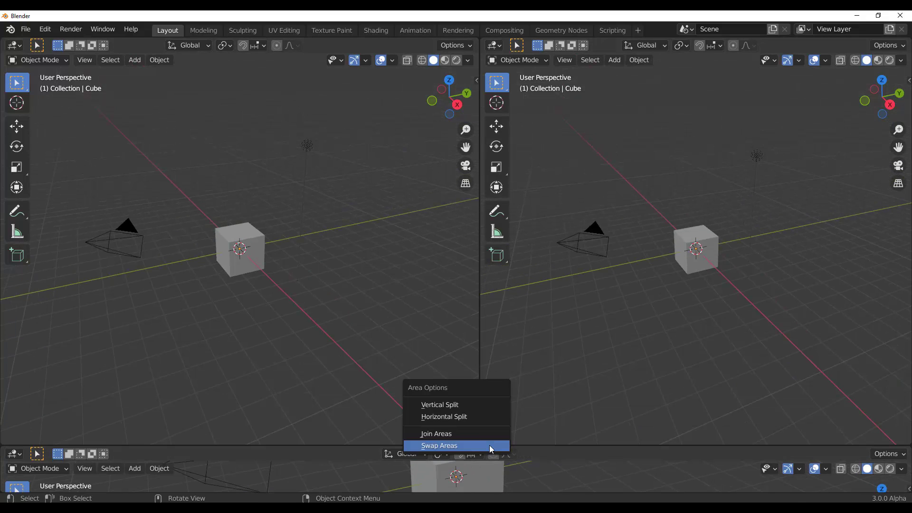
click(483, 431)
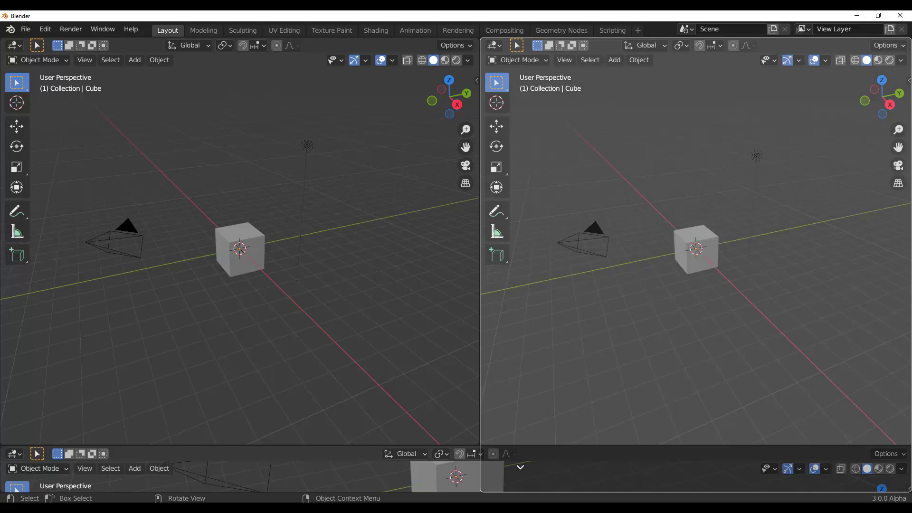
click(482, 416)
right_click(471, 449)
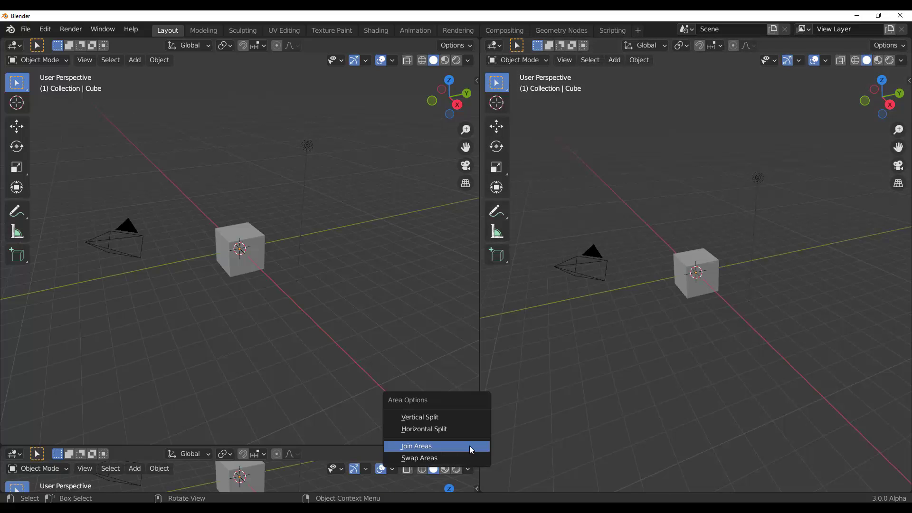
click(468, 446)
click(469, 347)
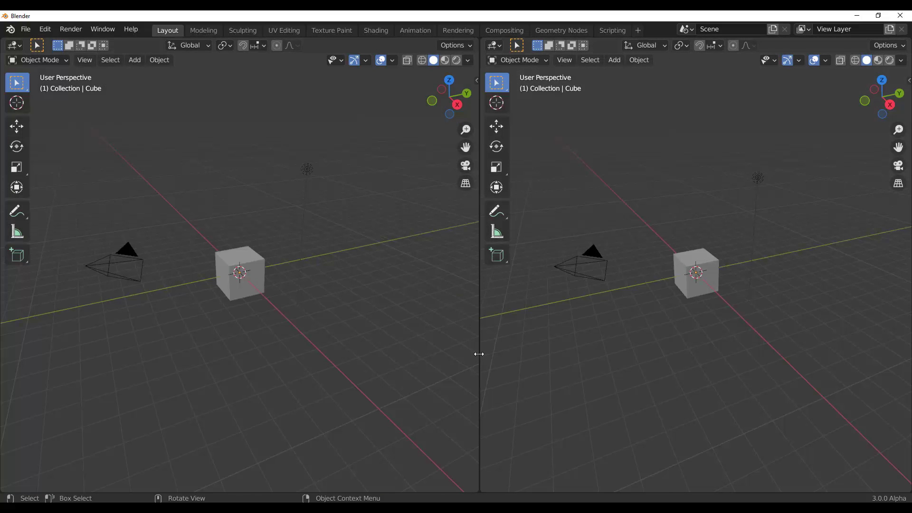
Join the two remaining side-by-side 3D viewports into one area
right_click(478, 354)
click(478, 355)
click(368, 318)
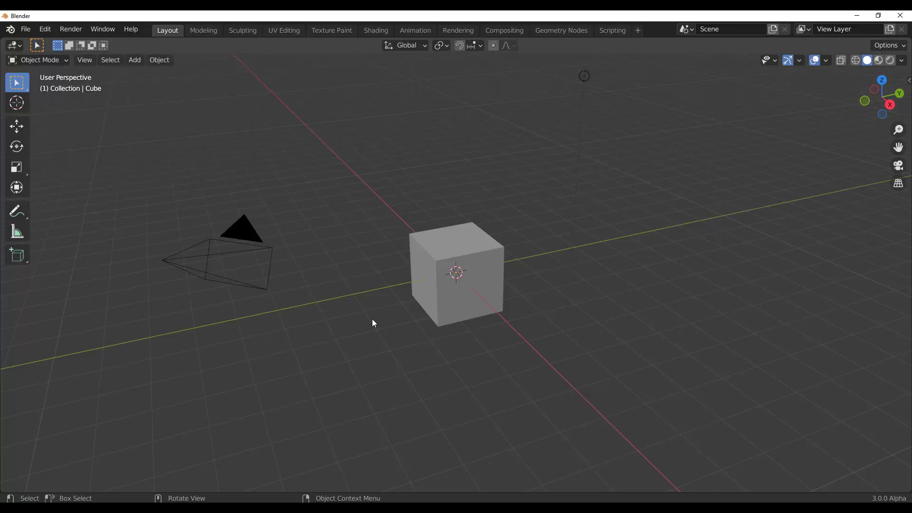
click(26, 29)
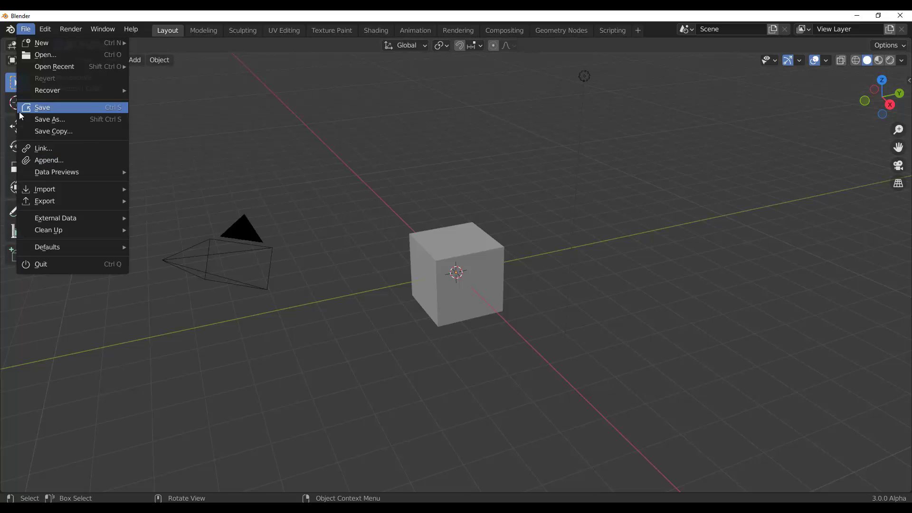
mouse_move(60, 89)
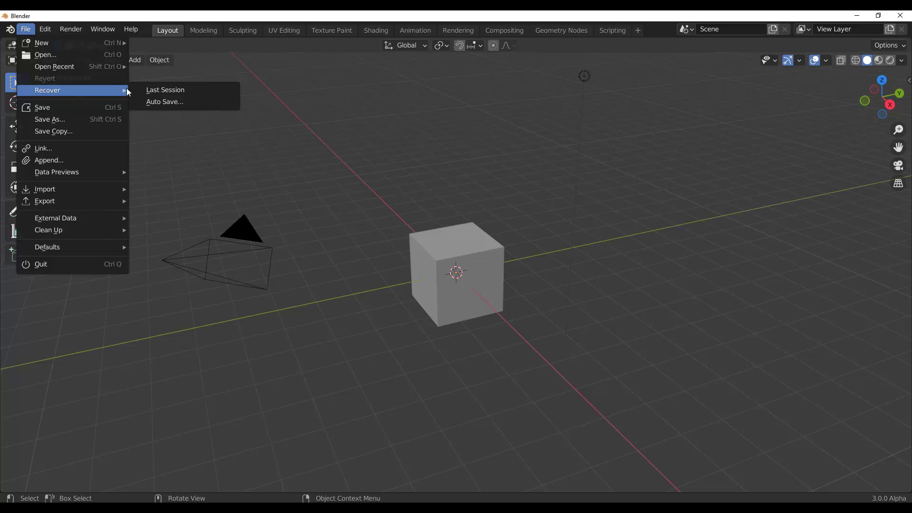
click(182, 91)
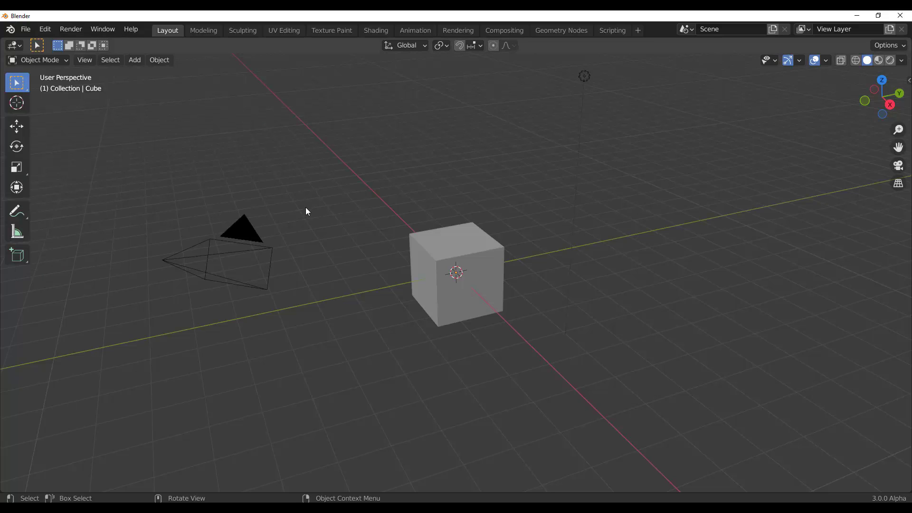
click(29, 32)
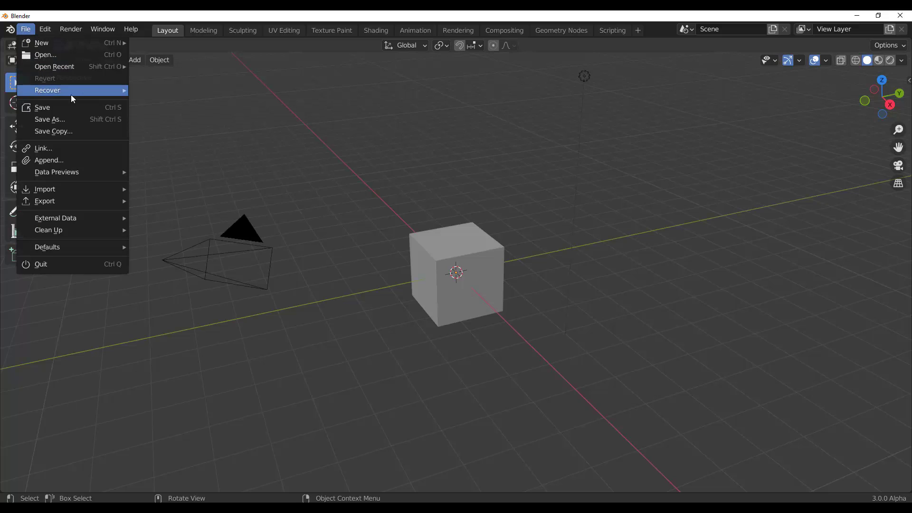
mouse_move(99, 96)
click(174, 91)
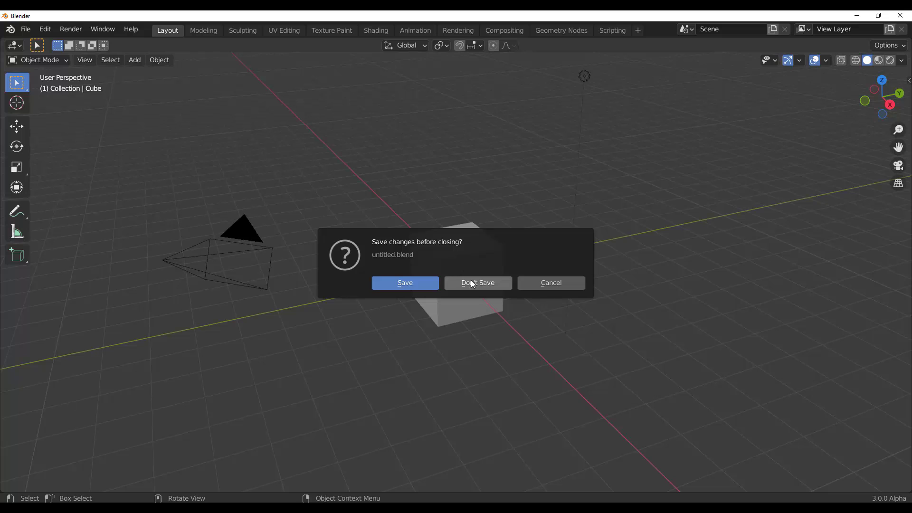
click(551, 283)
Recover the last session without saving the changes to untitled.blend
click(26, 29)
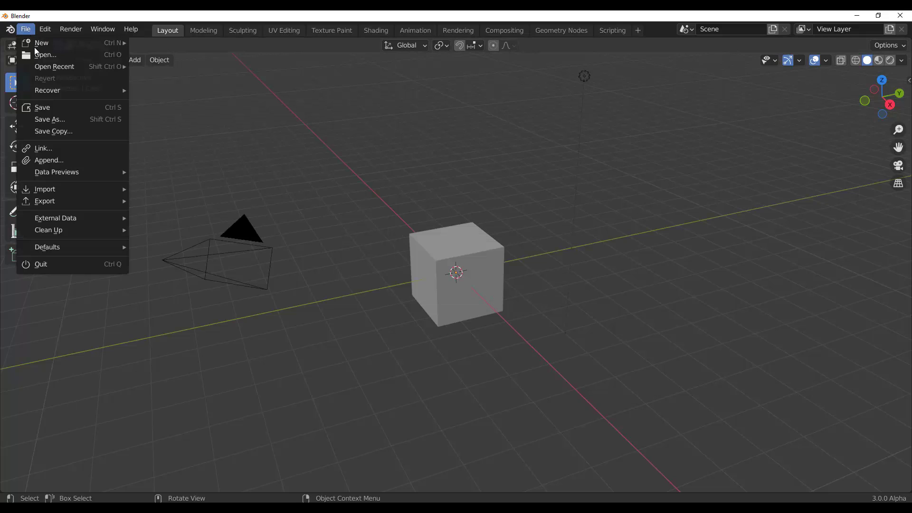
mouse_move(87, 92)
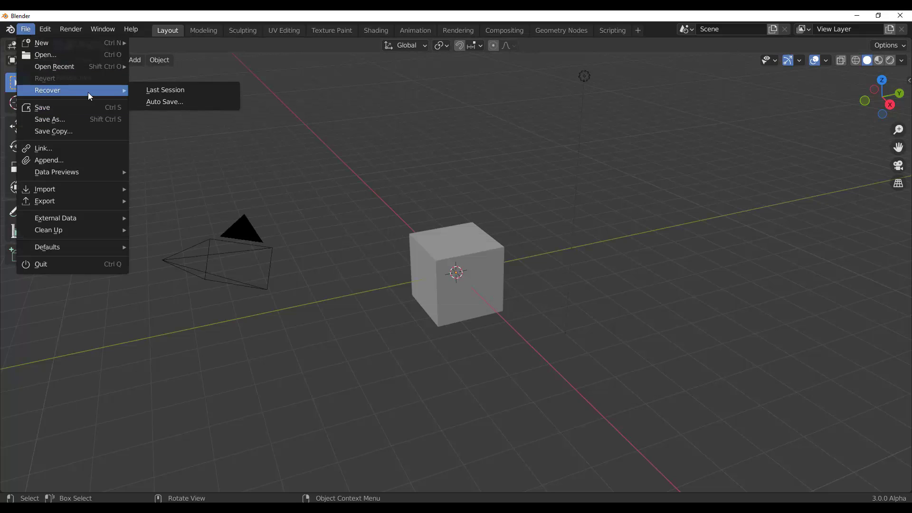
click(193, 92)
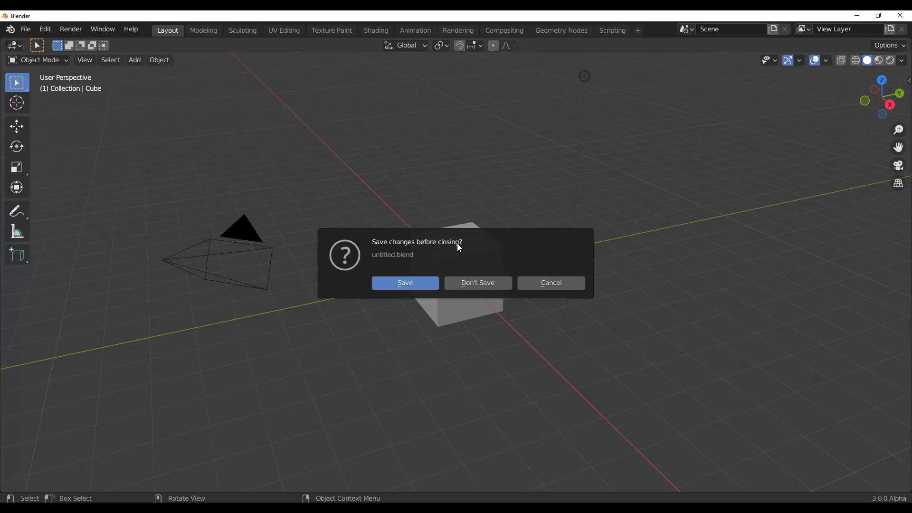
click(489, 286)
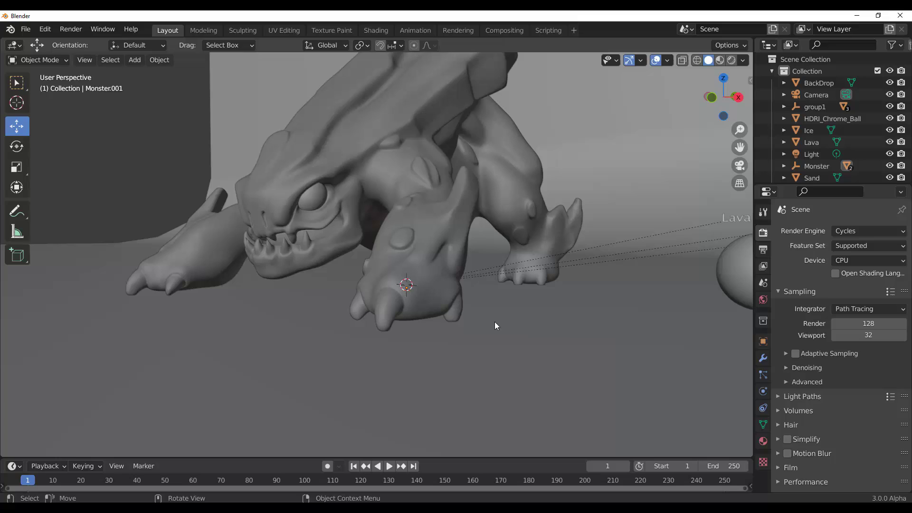
Turn on the wireframe overlay in the recovered monster scene and inspect the monster's mesh up close
click(667, 60)
click(594, 258)
scroll(457, 233, down, 5)
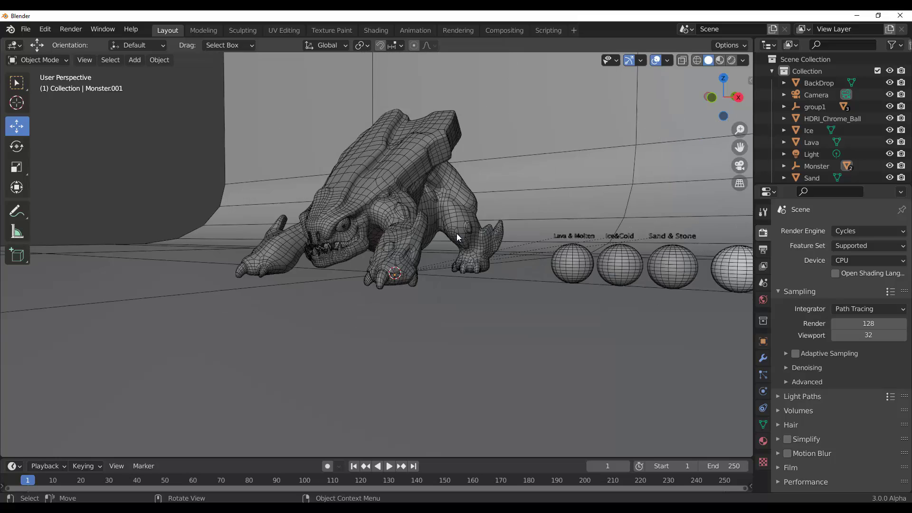
middle_drag(457, 234, 540, 247)
scroll(469, 233, up, 7)
scroll(539, 241, down, 5)
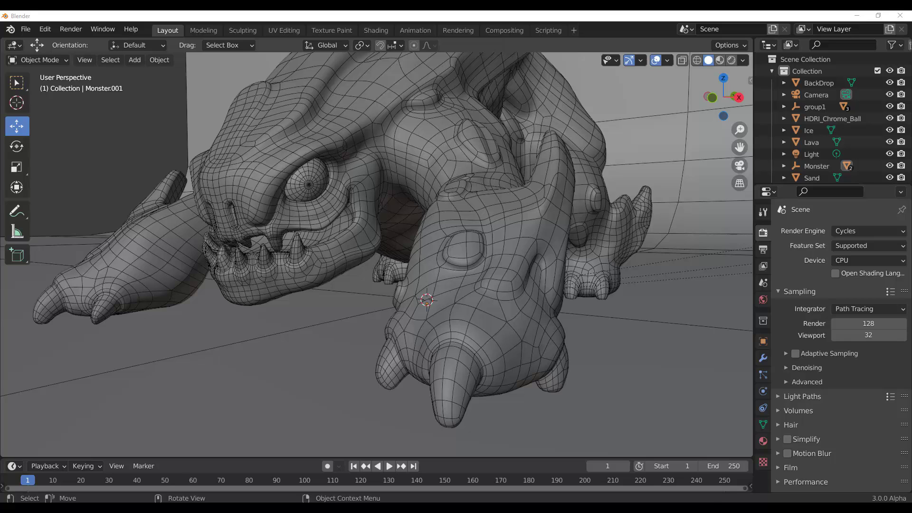
Switch to File Explorer, go to the %temp% folder, select quit.blend, and return to Blender
drag(351, 470, 356, 84)
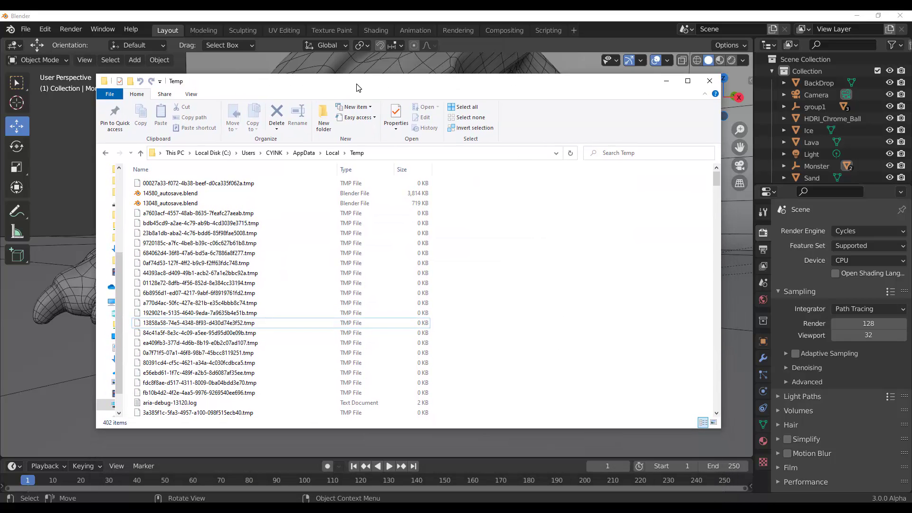
click(414, 155)
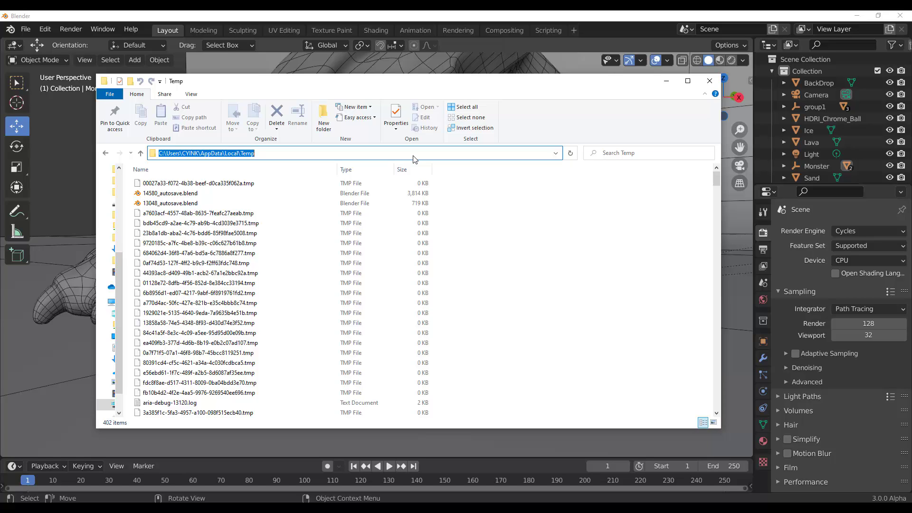
text(%temp%)
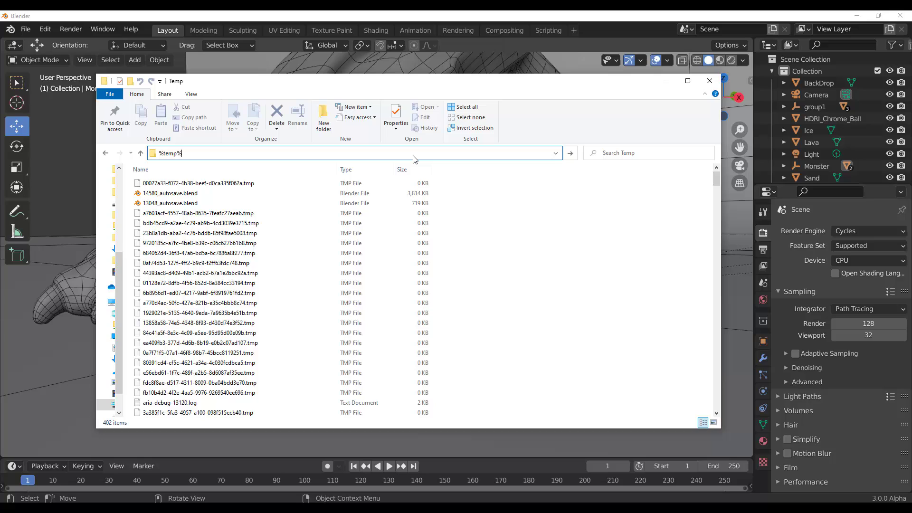
key(Return)
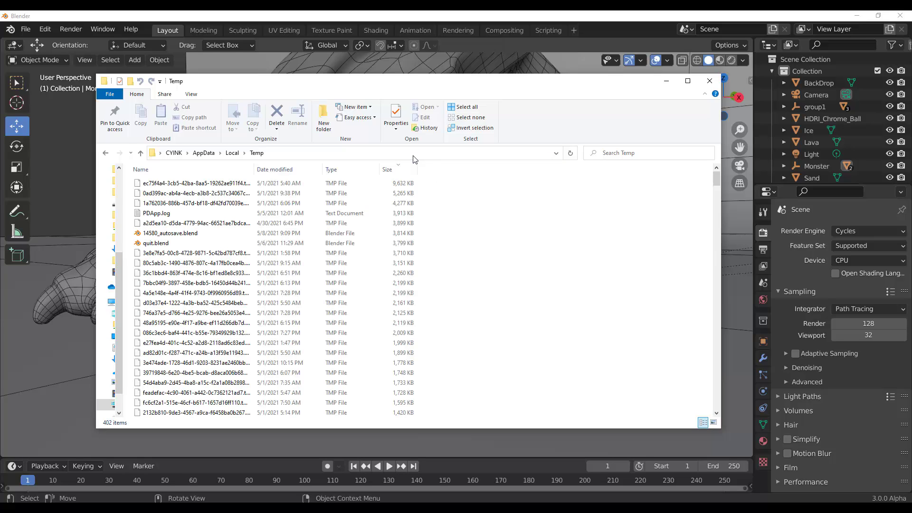
click(316, 243)
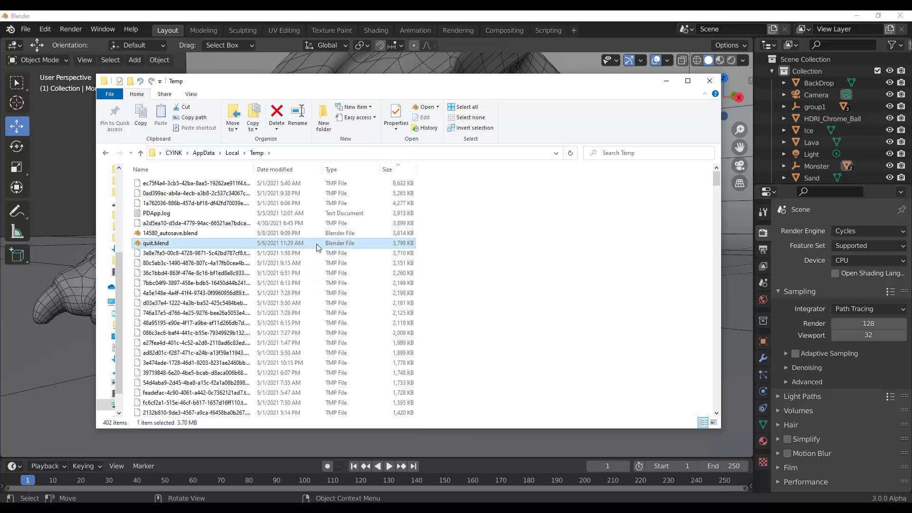
click(666, 81)
click(26, 29)
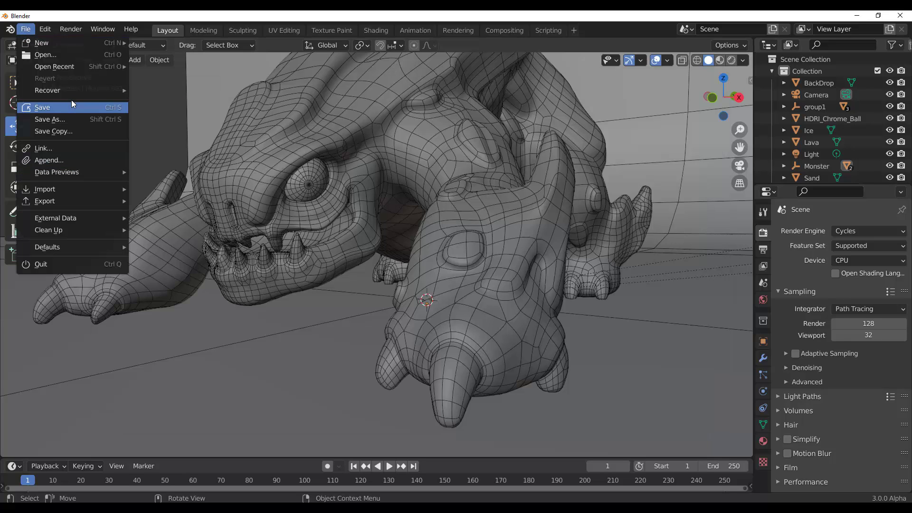
mouse_move(74, 92)
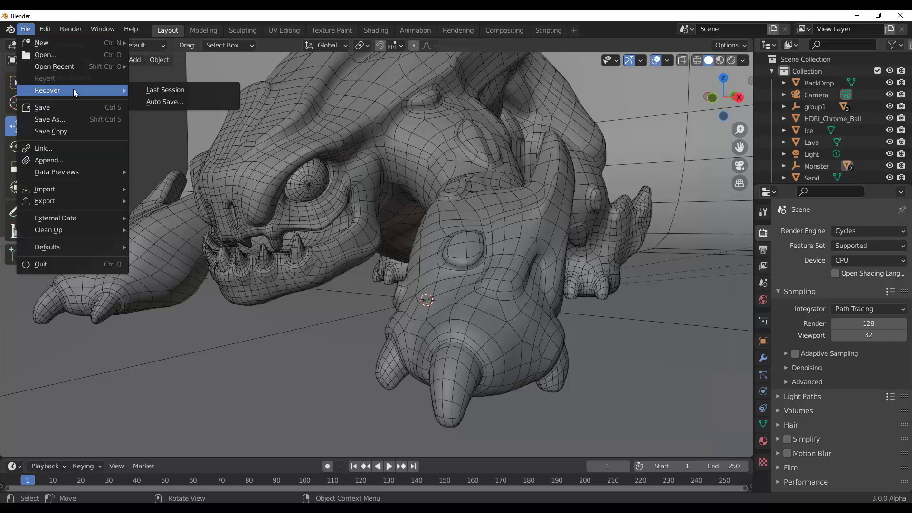
click(163, 89)
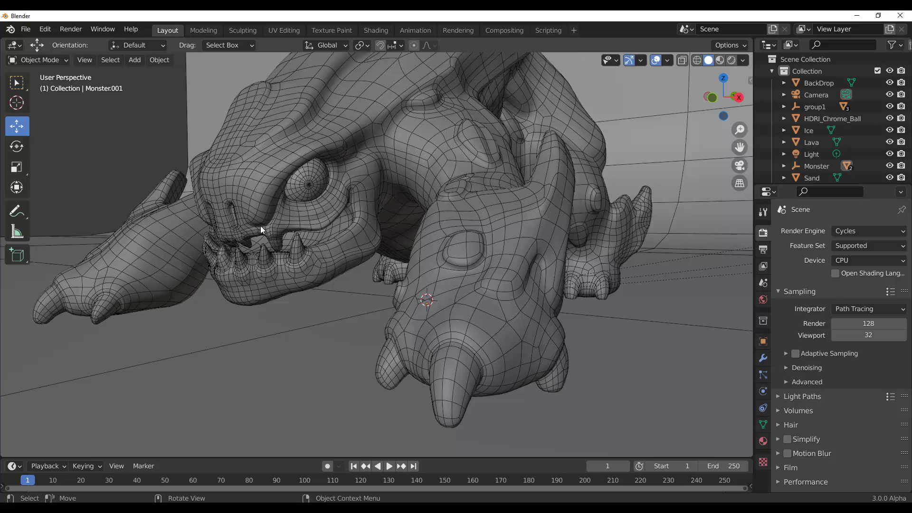
scroll(481, 207, down, 6)
scroll(484, 225, up, 3)
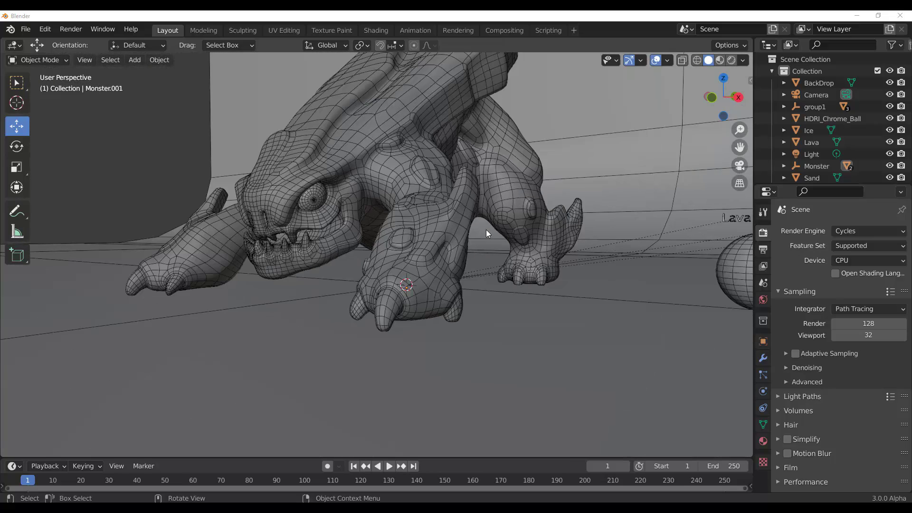
middle_drag(486, 230, 492, 248)
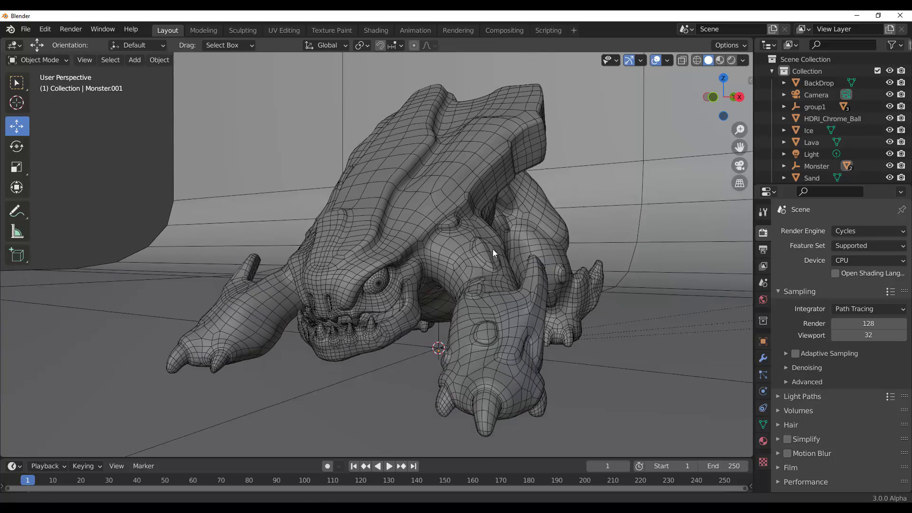
scroll(492, 249, up, 5)
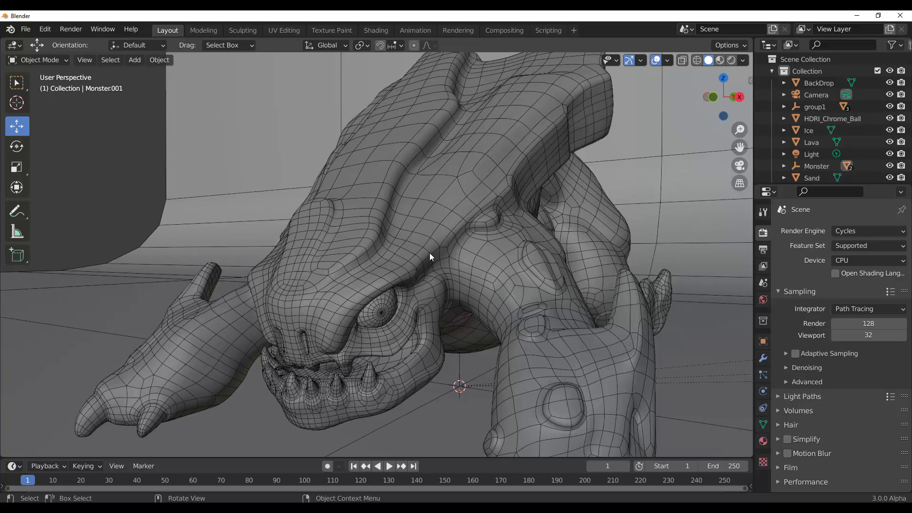
scroll(431, 252, down, 3)
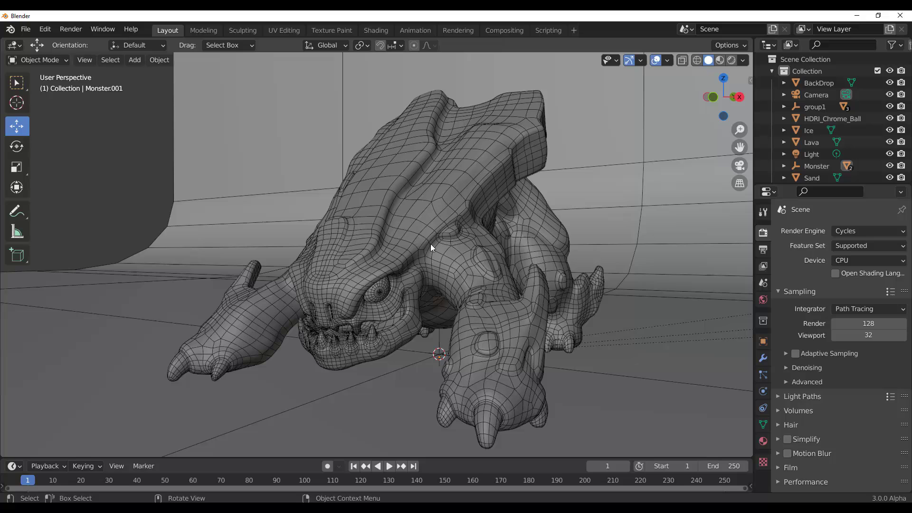
Start a new file with the default cube scene and switch to the Geometry Nodes workspace
click(25, 29)
mouse_move(57, 43)
click(158, 42)
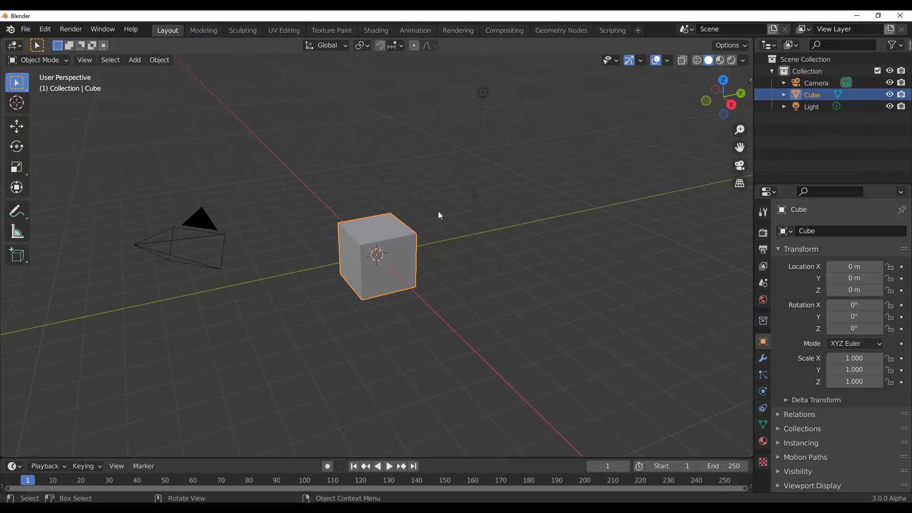
click(549, 33)
Add a monkey mesh to the scene with the default cube
scroll(479, 194, up, 3)
middle_drag(553, 240, 591, 238)
click(622, 172)
key(shift+a)
mouse_move(599, 116)
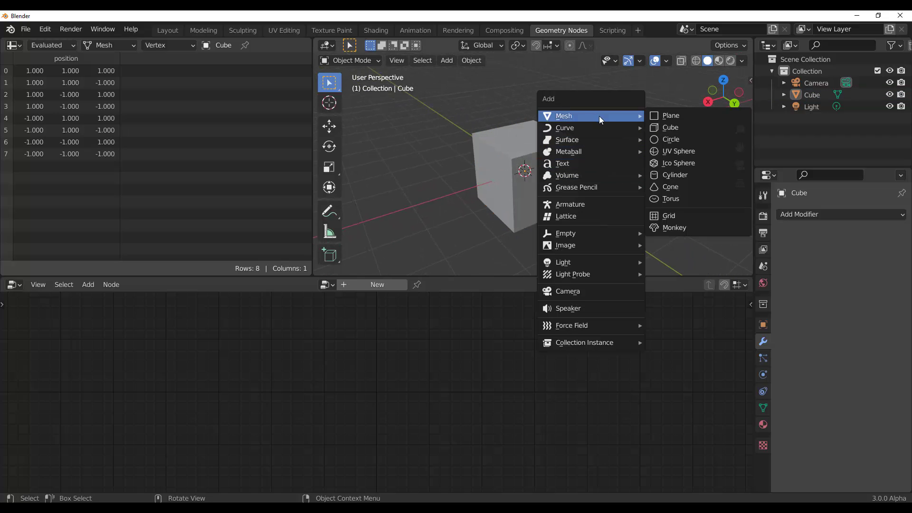
click(678, 229)
Move the monkey out to one side of the cube, and move the cube the opposite way so they stand apart
middle_drag(565, 238, 517, 175)
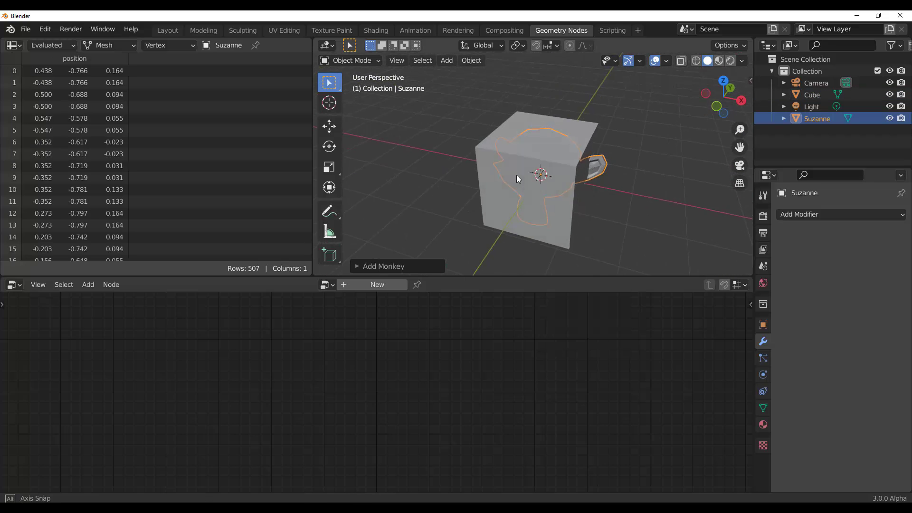
key(g)
click(412, 150)
middle_drag(411, 150, 527, 157)
click(527, 157)
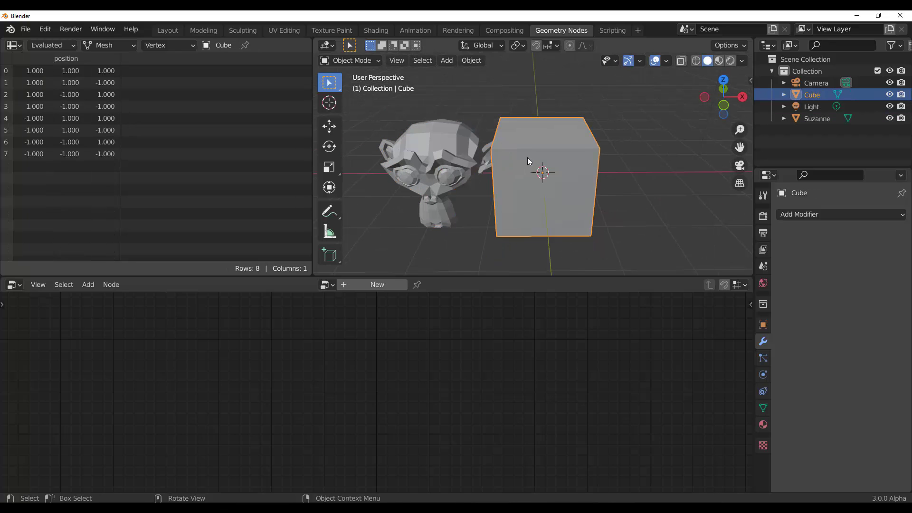
key(g)
click(572, 158)
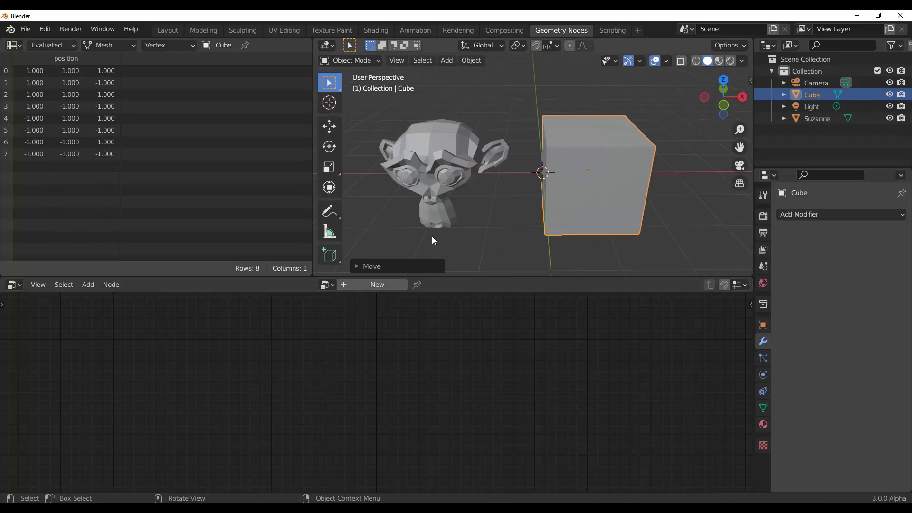
Enlarge the 3D viewport by narrowing the spreadsheet and reducing the height of the node editor
middle_drag(432, 236, 556, 221)
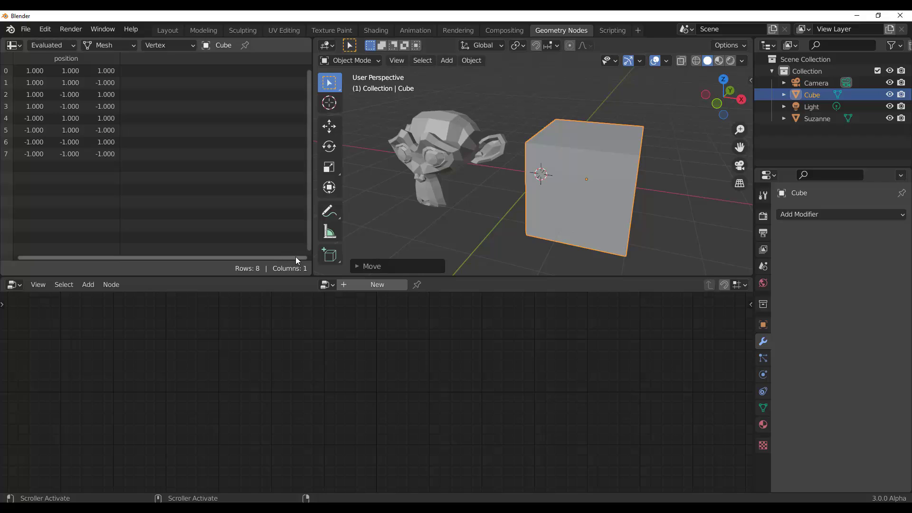
drag(226, 255, 172, 255)
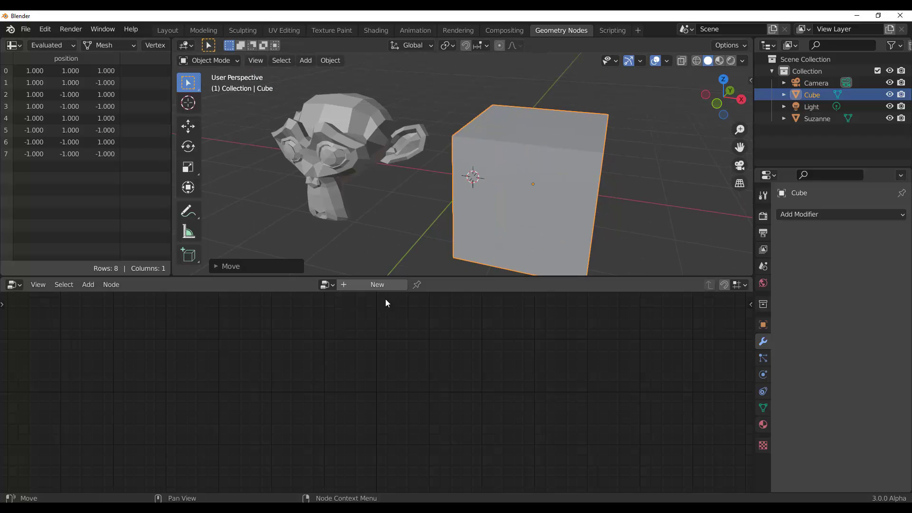
drag(388, 278, 389, 323)
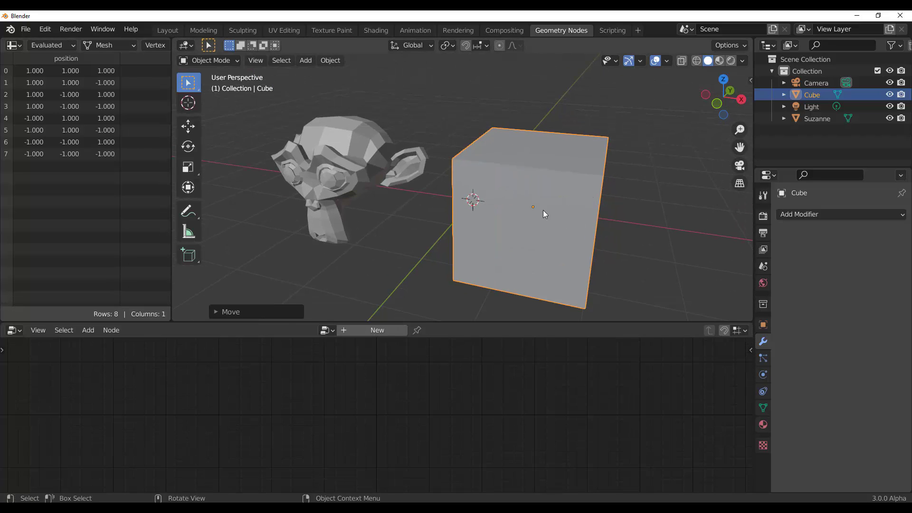
Create a new geometry node tree on the cube
middle_drag(543, 210, 560, 205)
scroll(560, 206, down, 2)
click(370, 333)
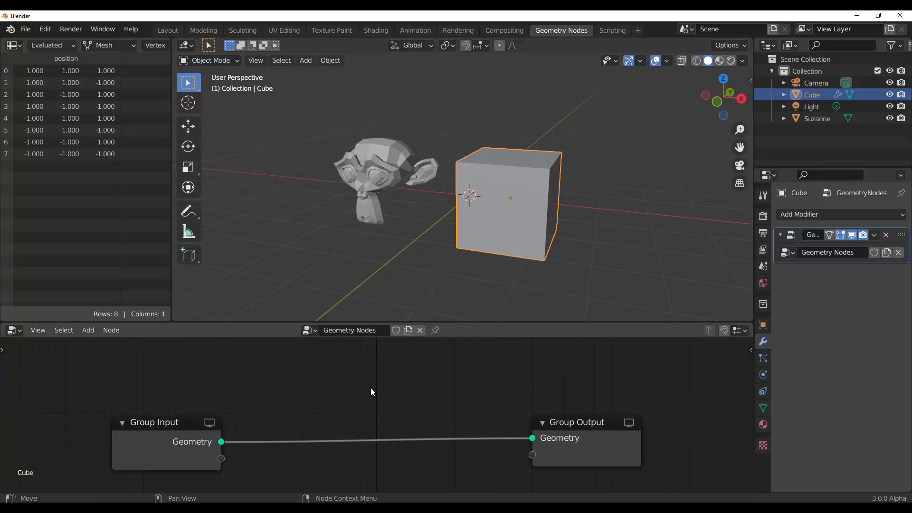
Insert an Attribute Transfer node on the link between Group Input and Group Output
key(shift+a)
click(306, 307)
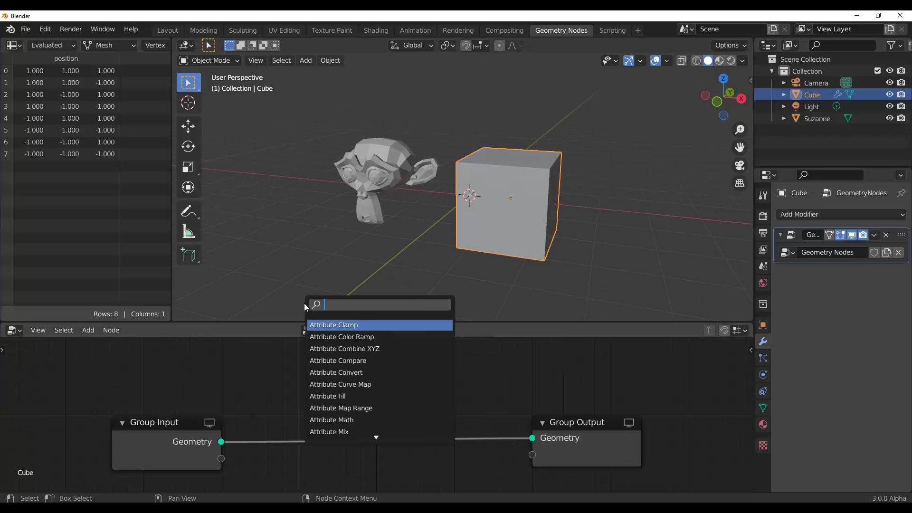
text(att b)
key(BackSpace)
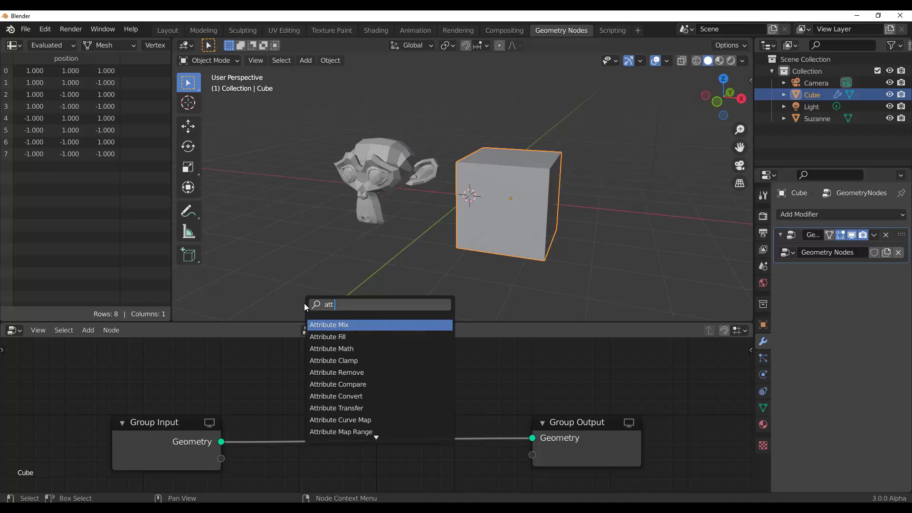
text(t)
key(Return)
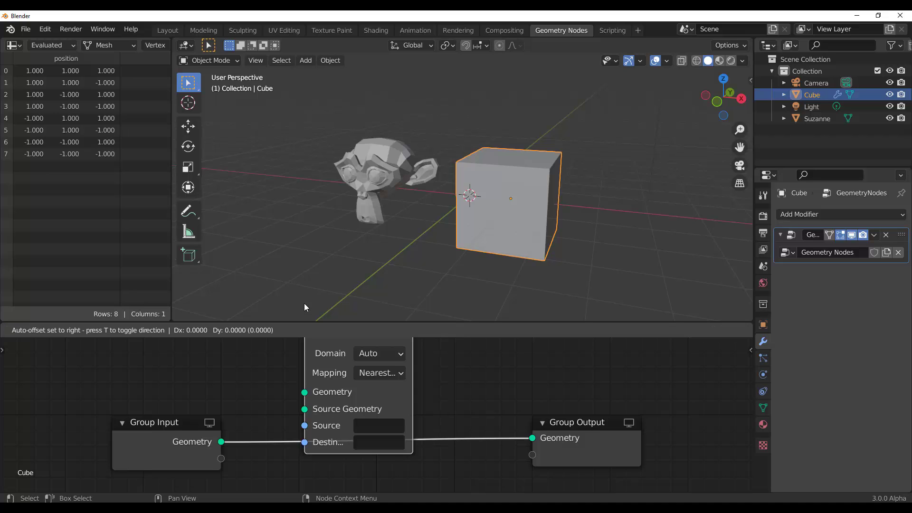
click(307, 401)
Add an Object Info node in free space on the input side of the node tree
scroll(439, 434, down, 2)
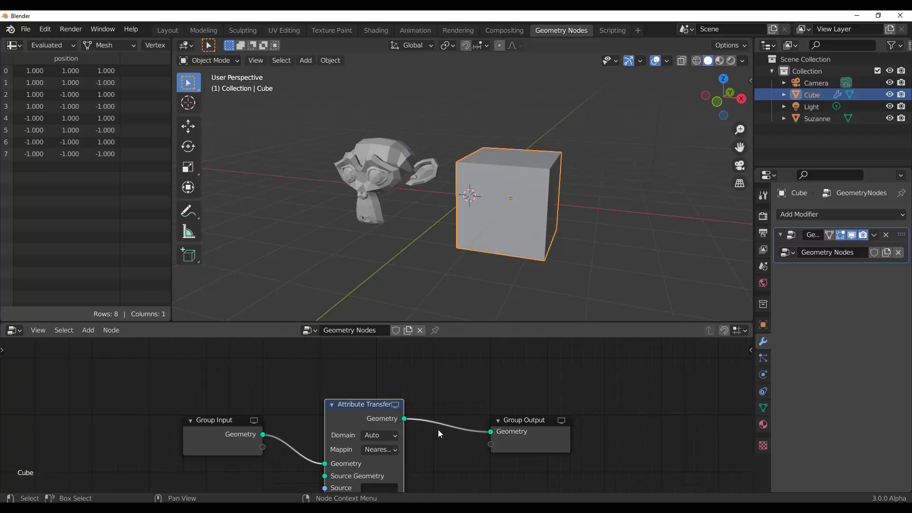
middle_drag(439, 434, 485, 386)
key(shift+a)
click(241, 335)
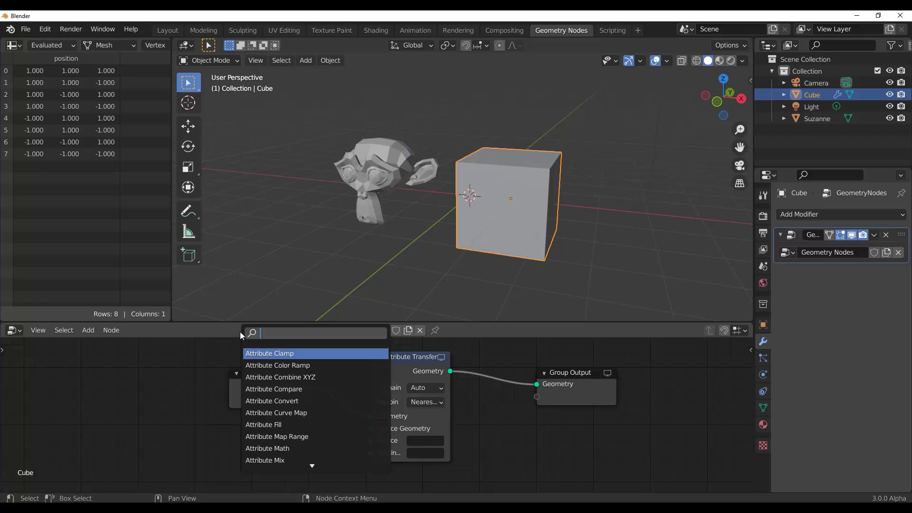
text(obj)
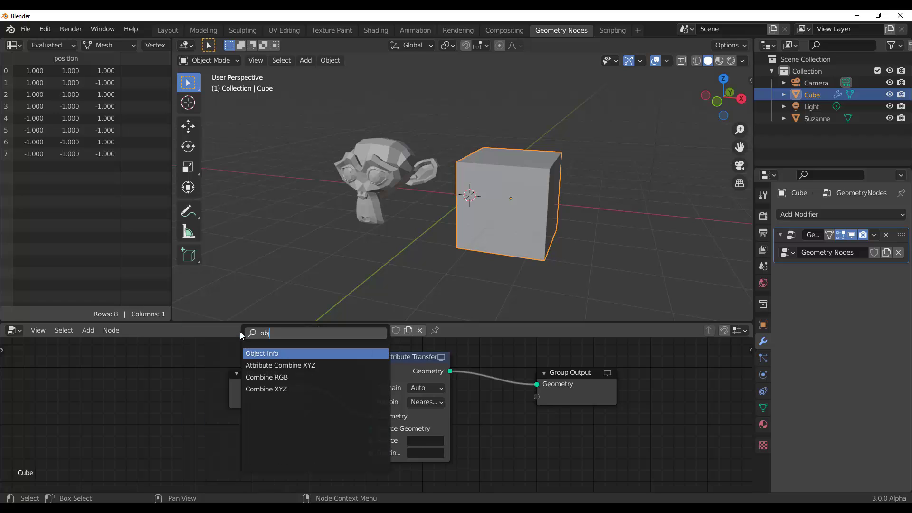
key(Return)
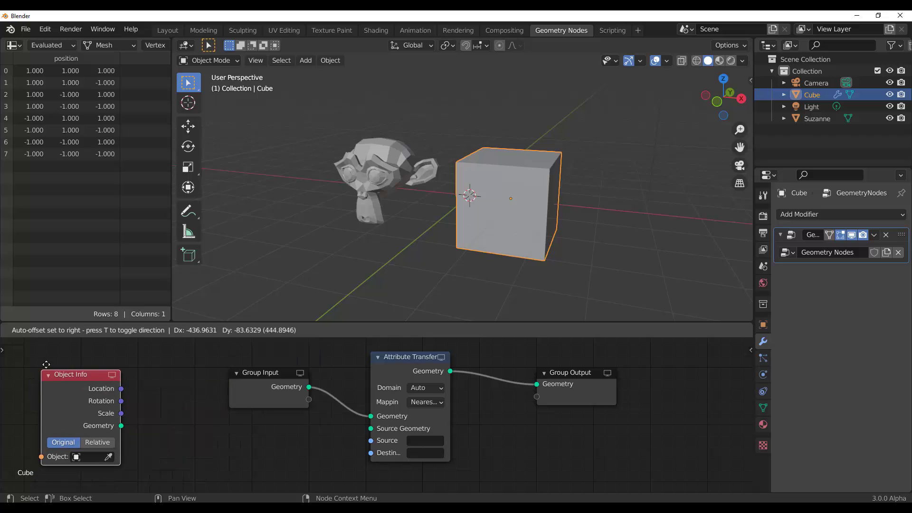
click(52, 363)
Set the Object Info node's object to Suzanne and connect its Geometry output to Attribute Transfer's Source Geometry
click(102, 448)
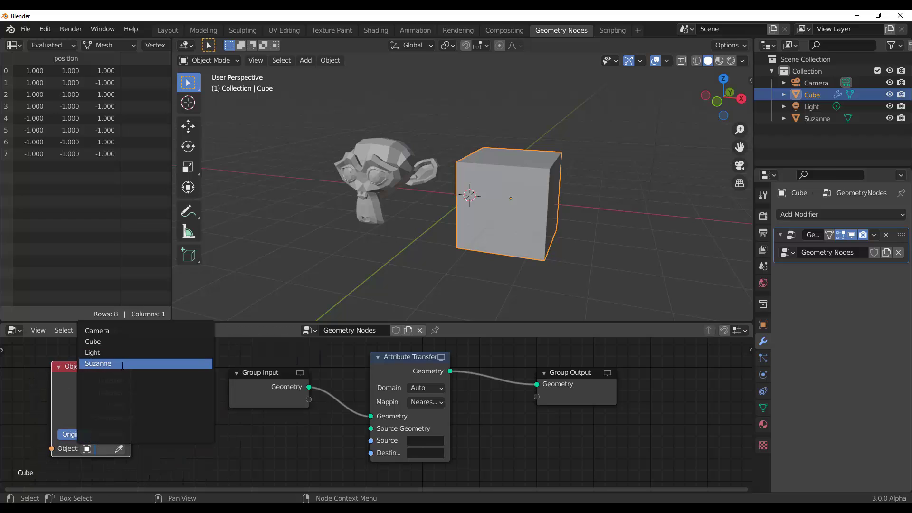
click(121, 365)
drag(104, 382, 252, 442)
middle_drag(341, 457, 288, 407)
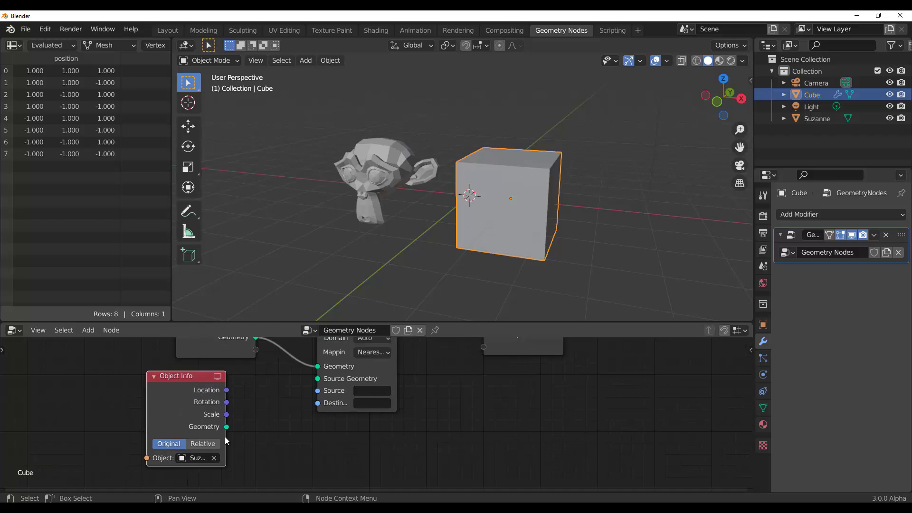
drag(227, 427, 319, 379)
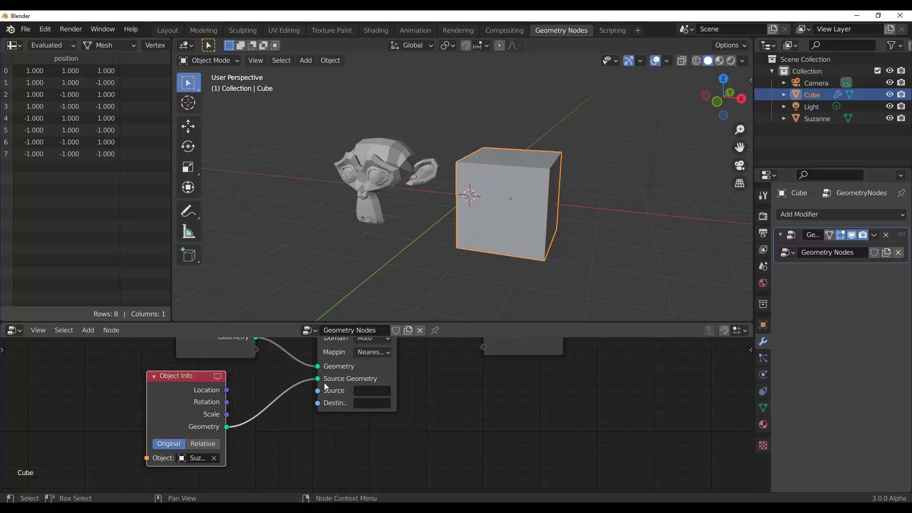
Spread out the Object Info and Group Input nodes and widen the Attribute Transfer node so its labels show in full
middle_drag(319, 380, 384, 420)
drag(252, 459, 229, 462)
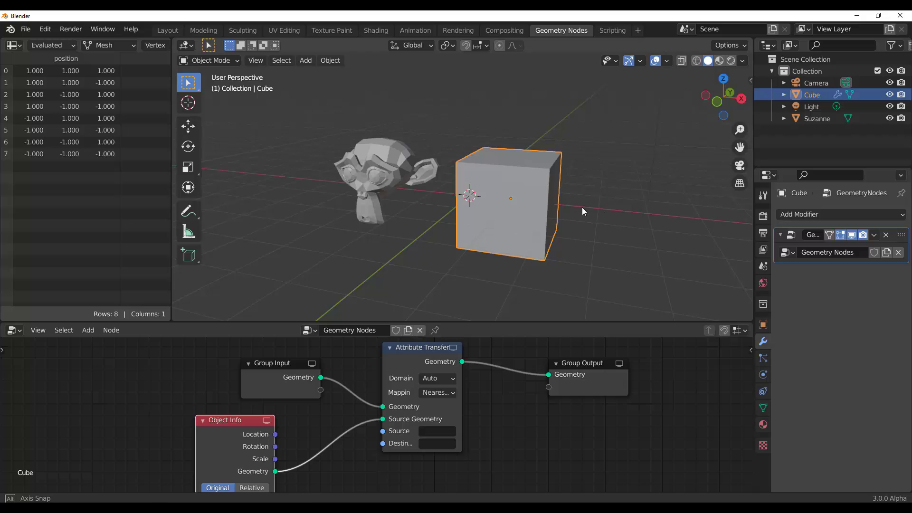
middle_drag(583, 210, 470, 195)
drag(287, 392, 245, 393)
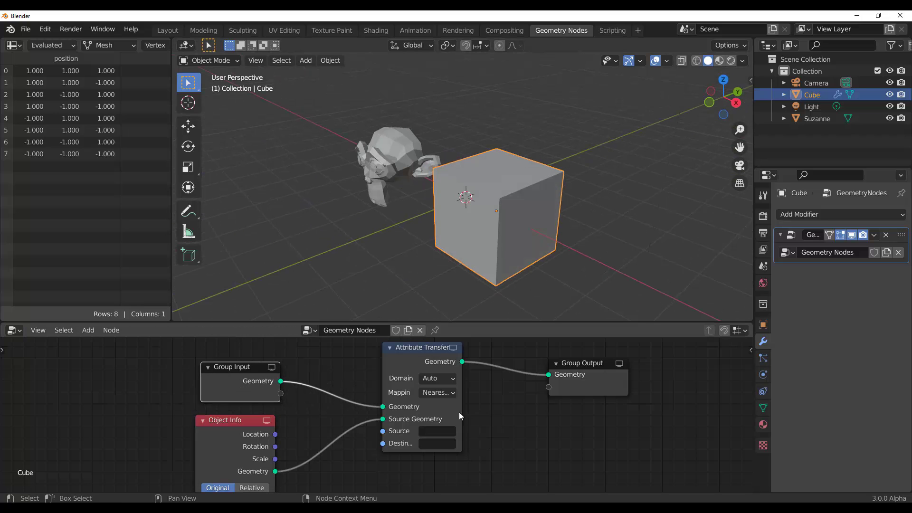
drag(464, 418, 526, 420)
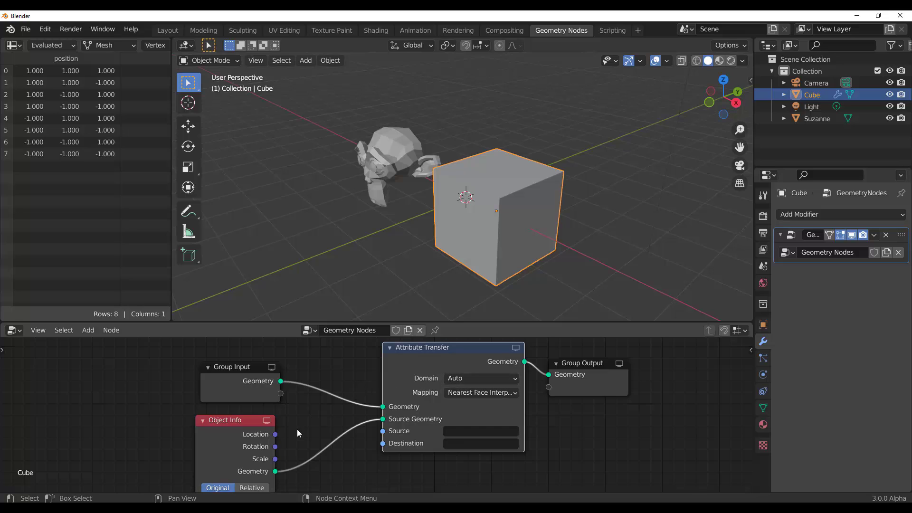
drag(426, 347, 404, 344)
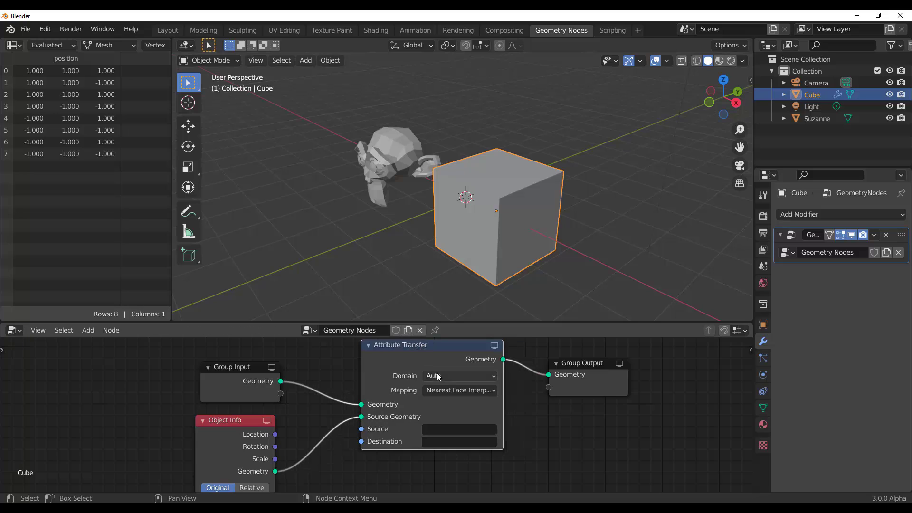
Review the Attribute Transfer node's Domain options and the attributes available for its Source without changing them
click(441, 378)
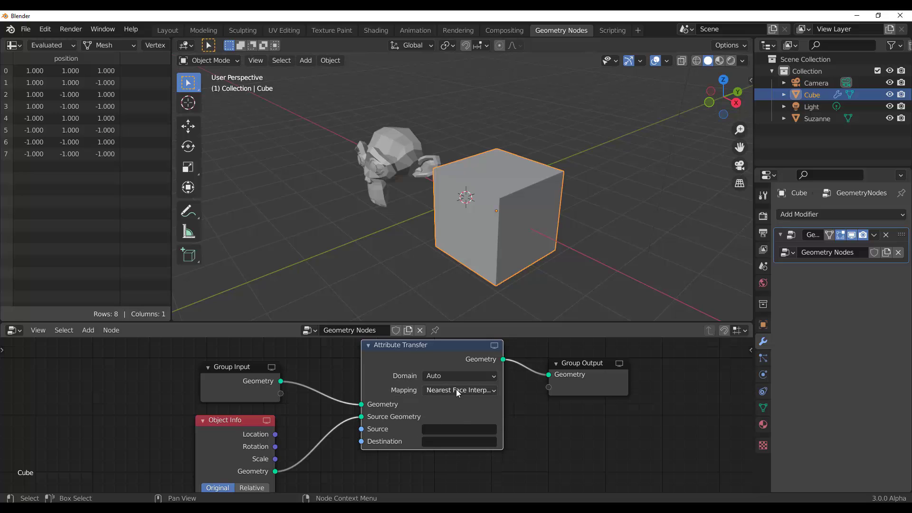
middle_drag(561, 433, 527, 434)
scroll(454, 418, up, 1)
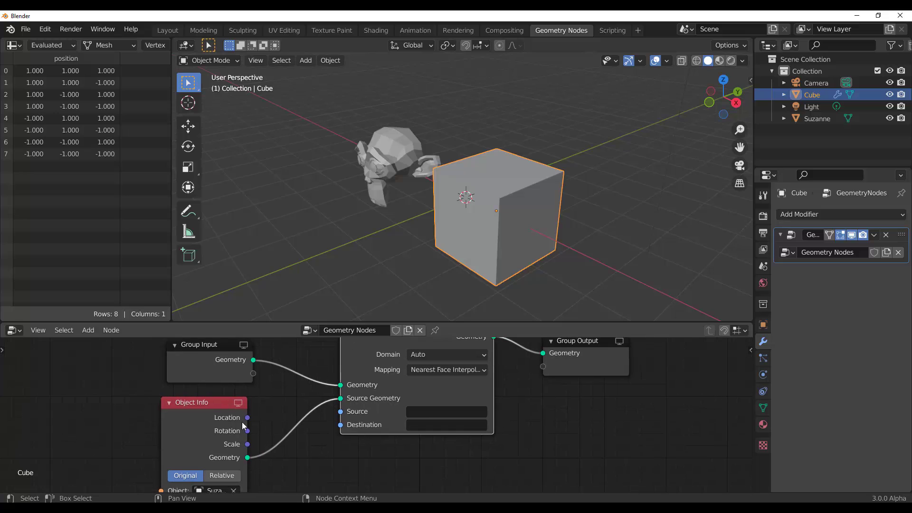
click(424, 416)
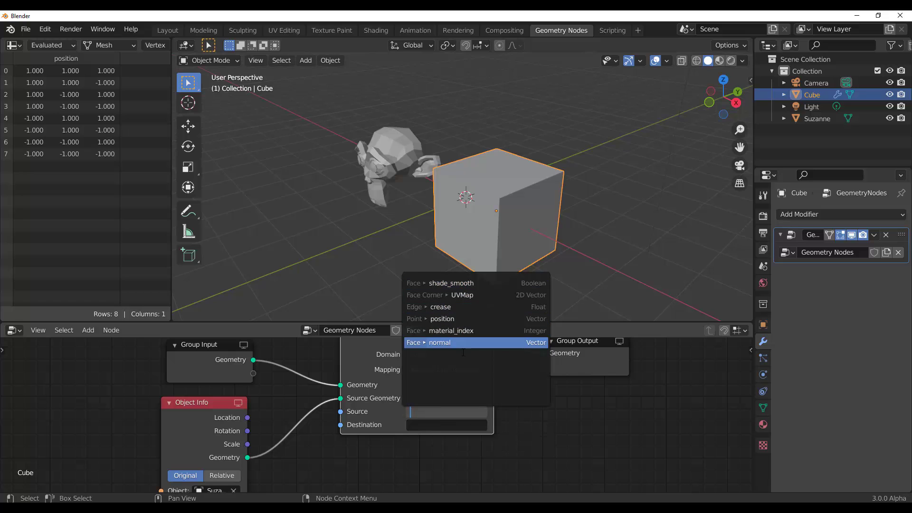
click(364, 365)
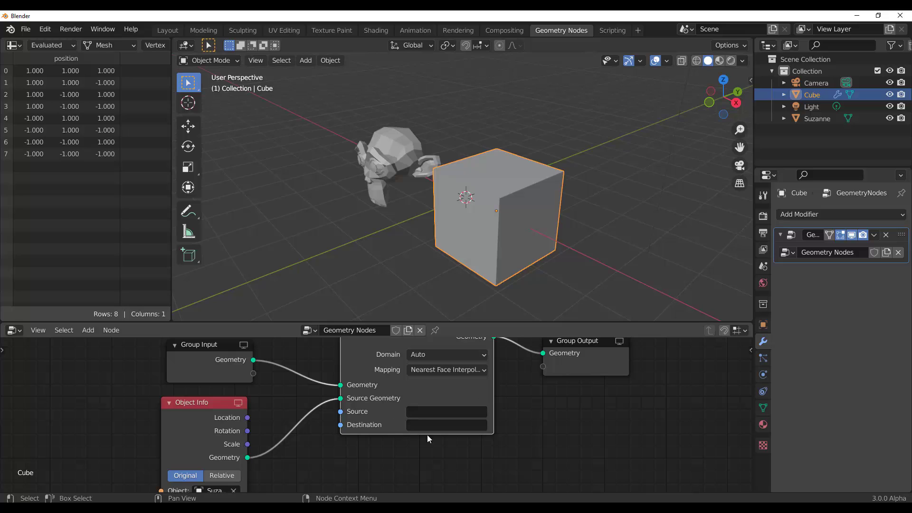
Move Object Info and Group Input farther from Attribute Transfer, and set its Source and Destination attributes to position
drag(194, 424, 136, 427)
drag(209, 358, 144, 364)
click(461, 413)
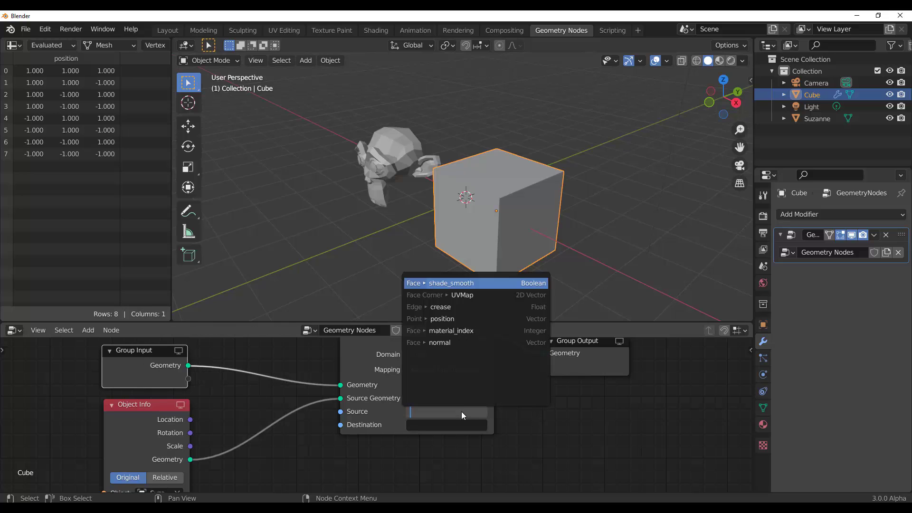
click(456, 318)
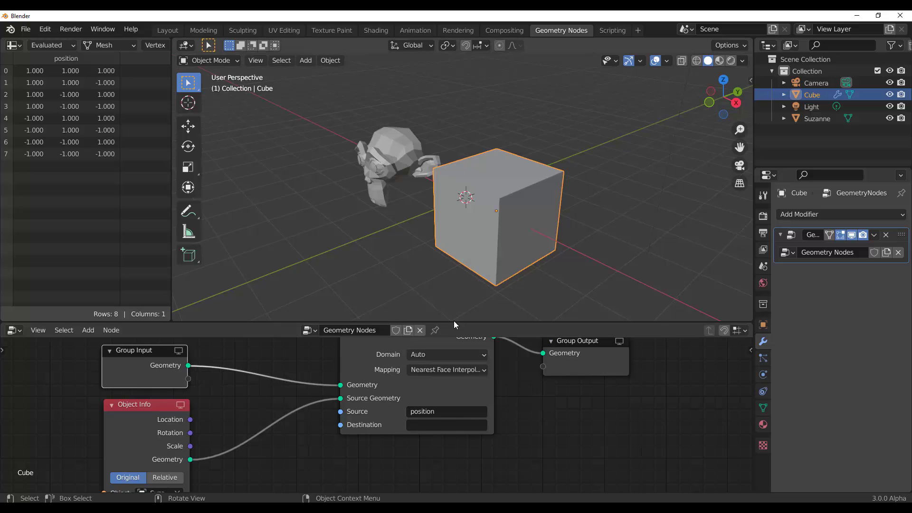
click(456, 423)
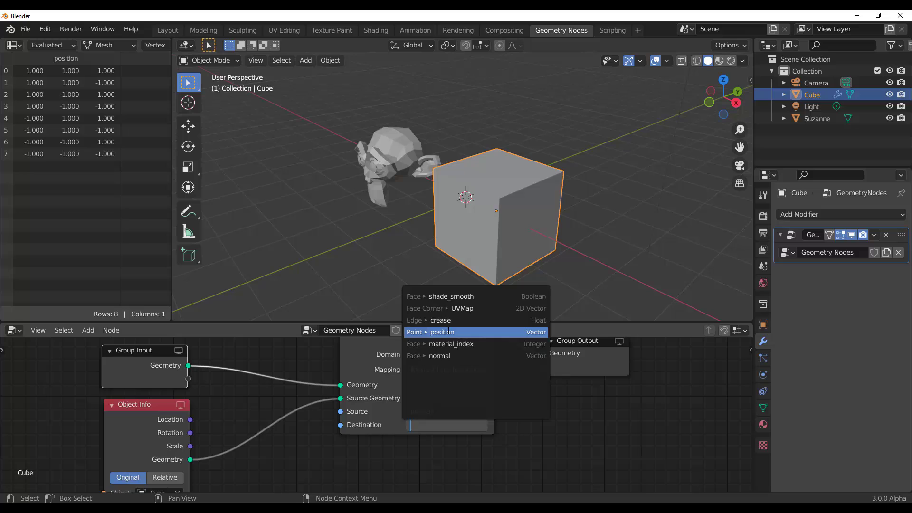
click(448, 331)
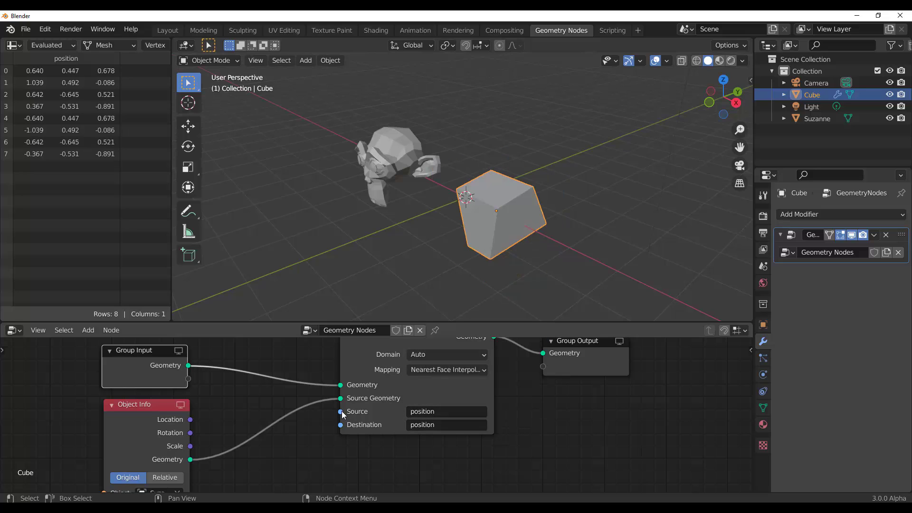
drag(127, 430, 124, 425)
mouse_move(130, 371)
mouse_down()
mouse_move(183, 363)
mouse_move(128, 369)
mouse_up()
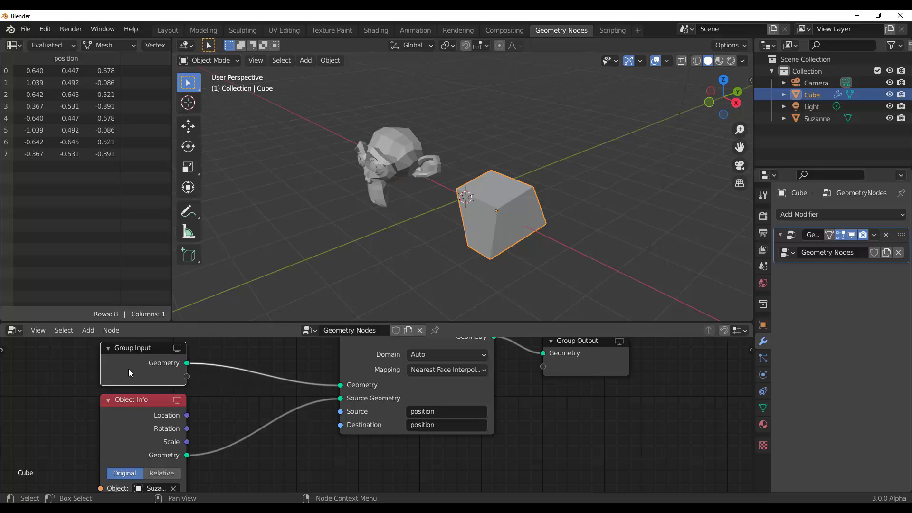
Add a Subdivision Surface modifier to the cube and set its viewport level to 3
middle_drag(580, 295, 551, 220)
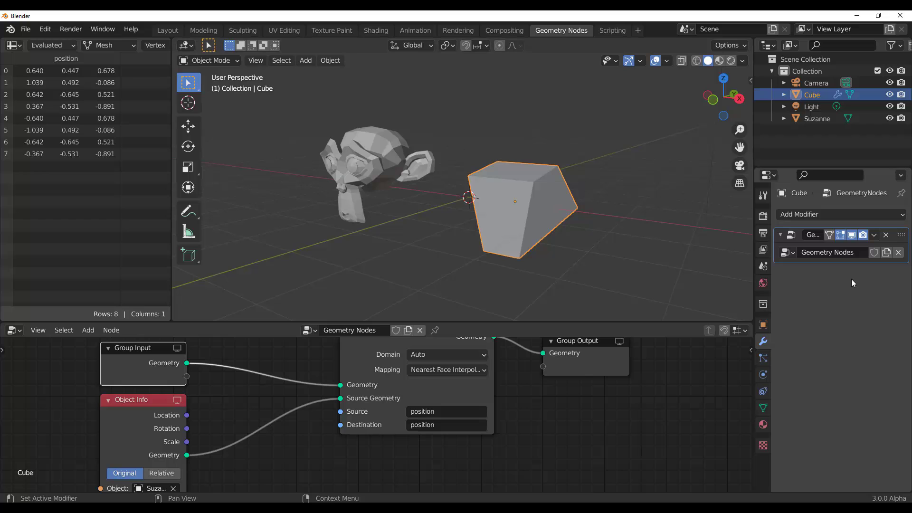
click(874, 214)
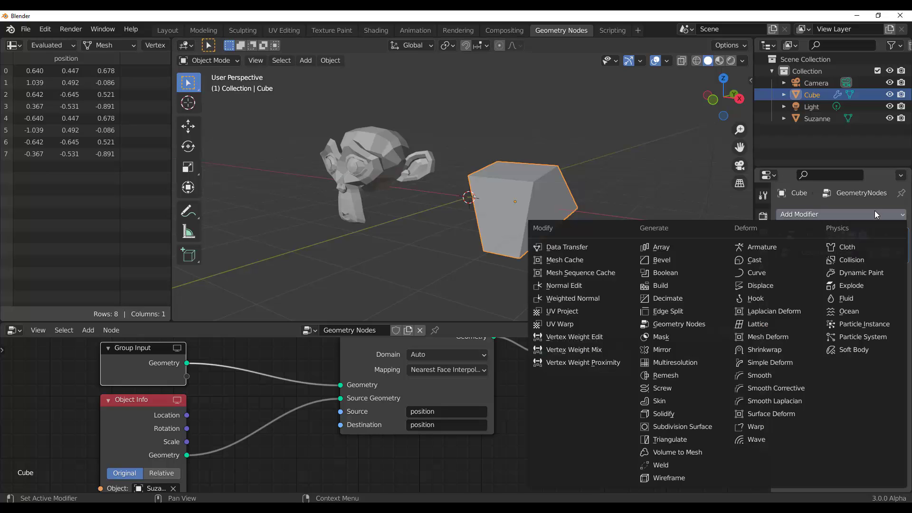
click(681, 427)
click(859, 305)
text(3)
key(Return)
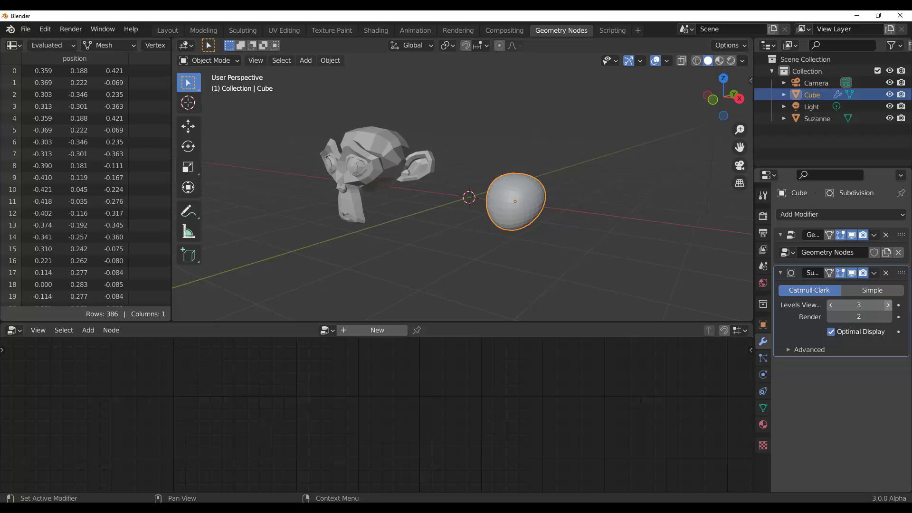
middle_drag(517, 322, 578, 297)
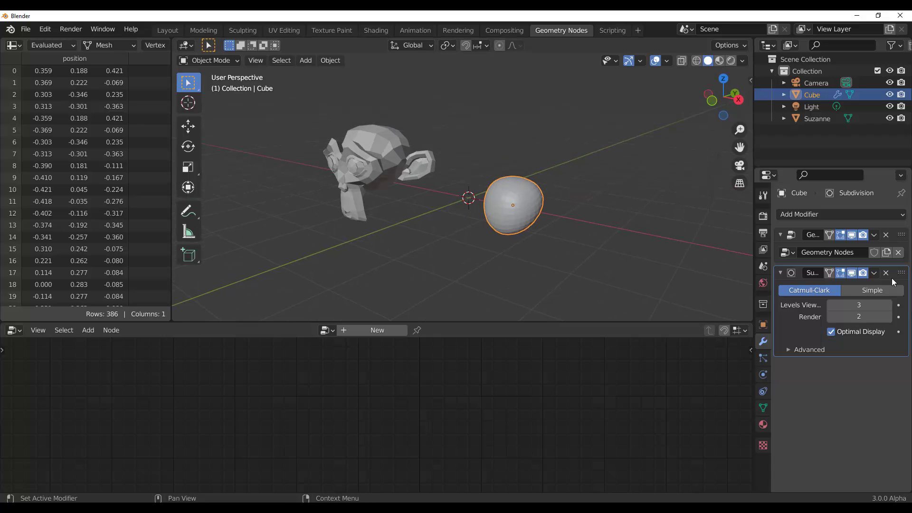
Move the cube's Subdivision modifier above Geometry Nodes and raise its viewport level to 6
drag(902, 275, 900, 235)
mouse_move(534, 223)
middle_down()
mouse_move(576, 216)
mouse_move(545, 220)
middle_up()
click(888, 267)
click(887, 267)
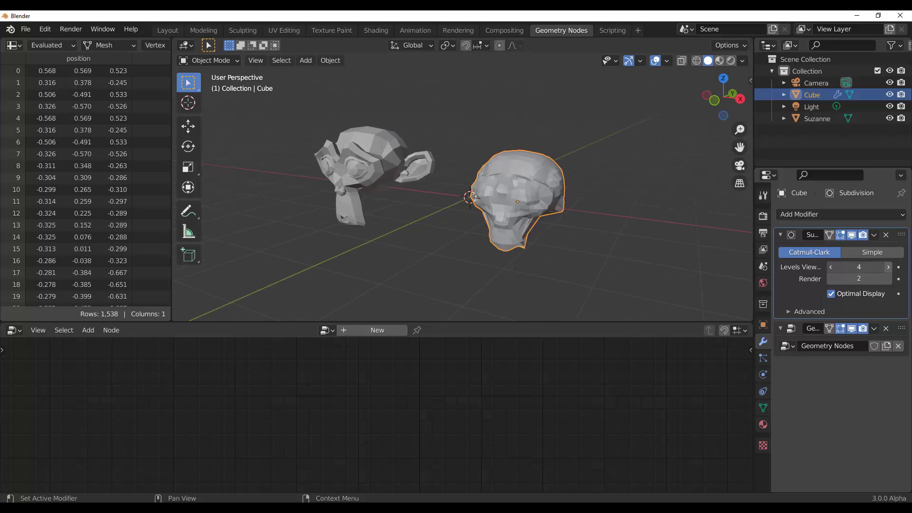
click(887, 267)
mouse_move(543, 228)
middle_down()
mouse_move(508, 230)
mouse_move(533, 224)
middle_up()
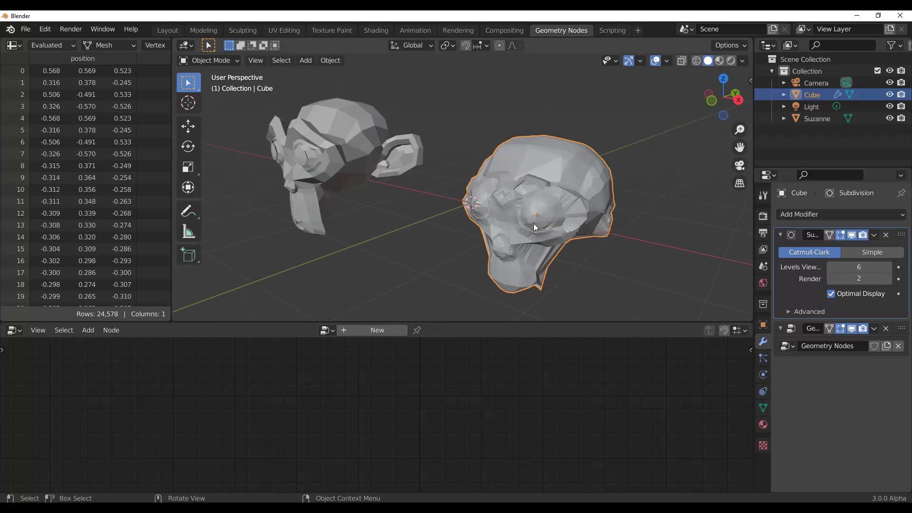
Make Geometry Nodes the cube's active modifier so that its node tree is displayed
middle_drag(287, 133, 382, 132)
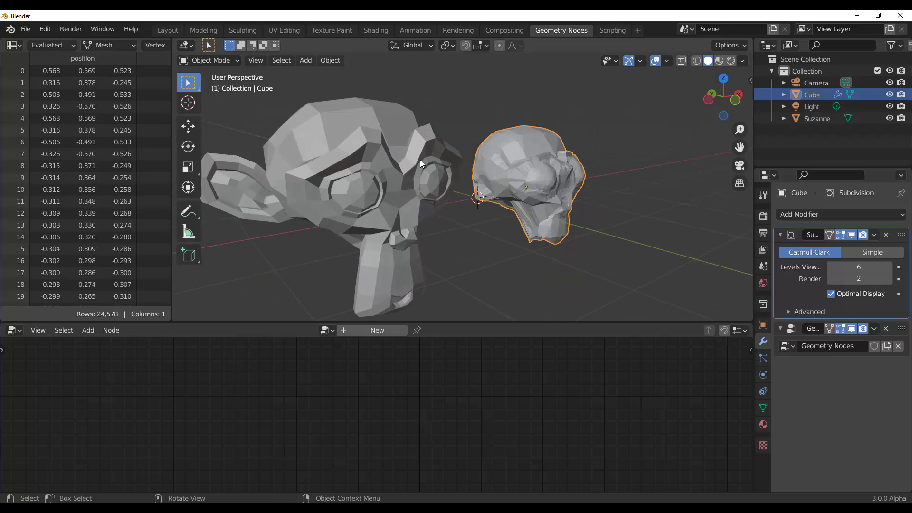
middle_drag(420, 160, 535, 253)
middle_drag(536, 221, 504, 235)
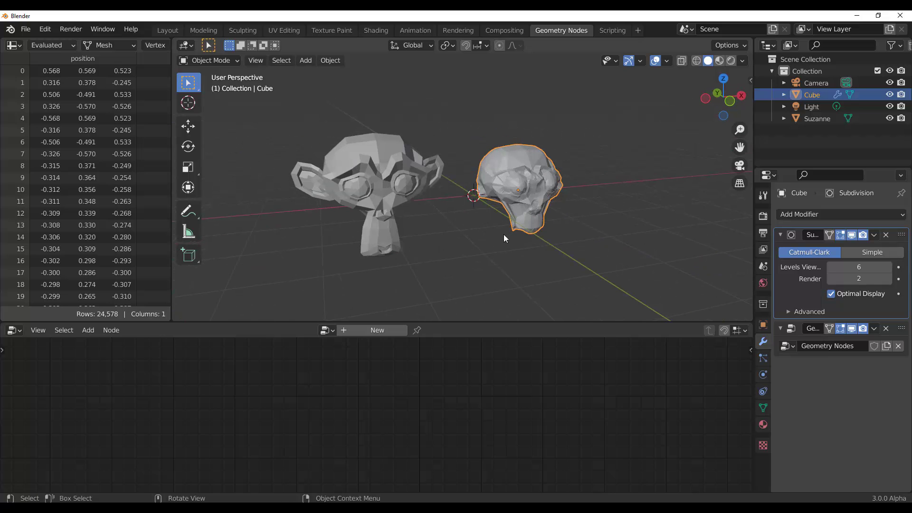
click(504, 236)
click(538, 221)
click(797, 335)
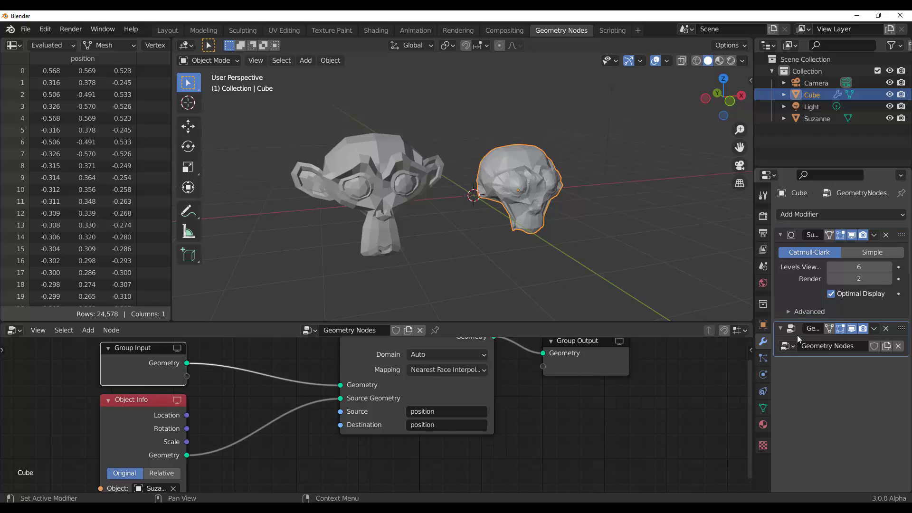
middle_drag(546, 266, 506, 229)
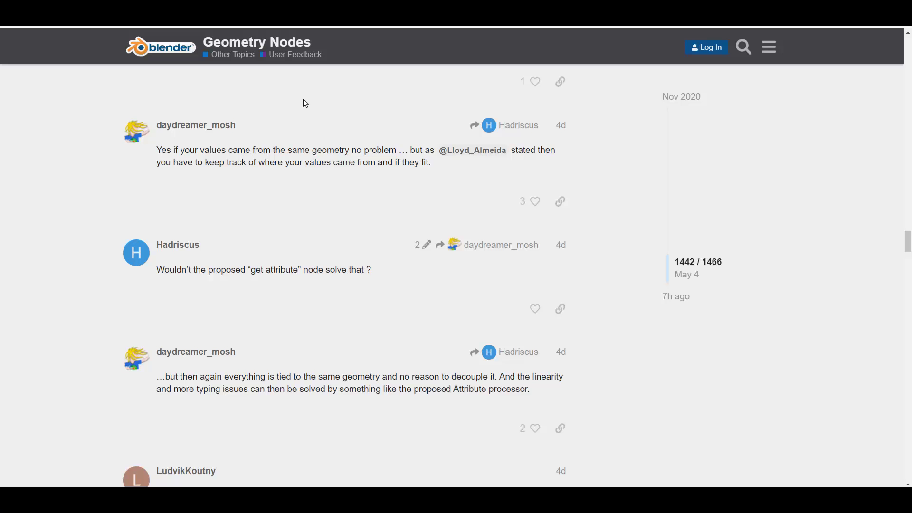
Switch to the Blender forum in the browser and read the Geometry Nodes feedback thread's posts on attribute handling
scroll(303, 99, up, 5)
scroll(303, 274, down, 10)
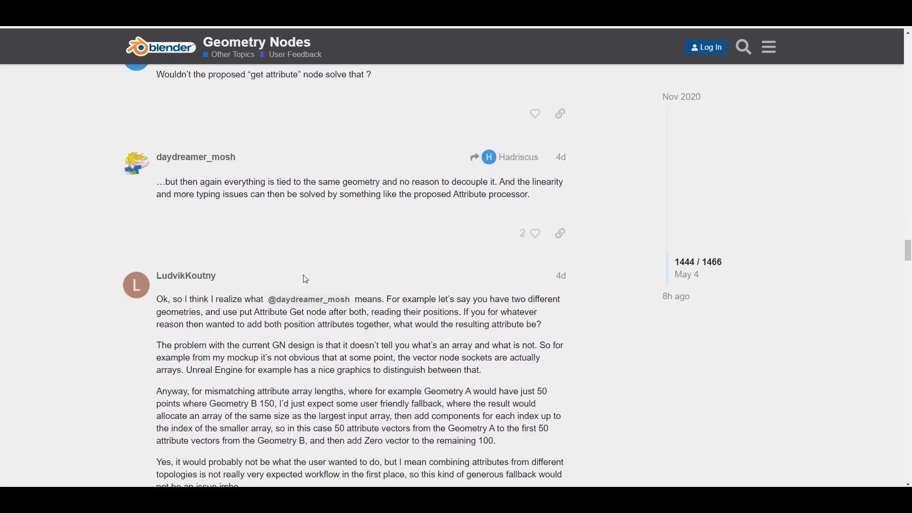
scroll(302, 278, down, 1)
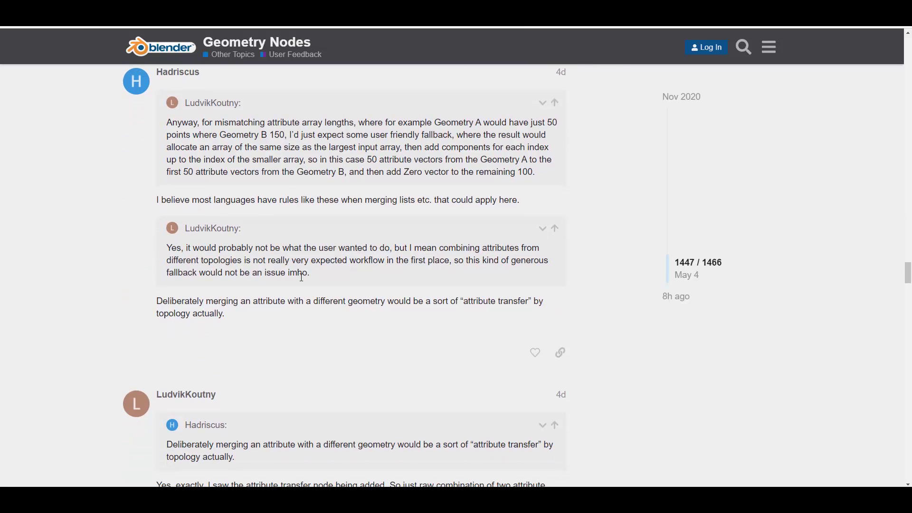
scroll(302, 278, down, 10)
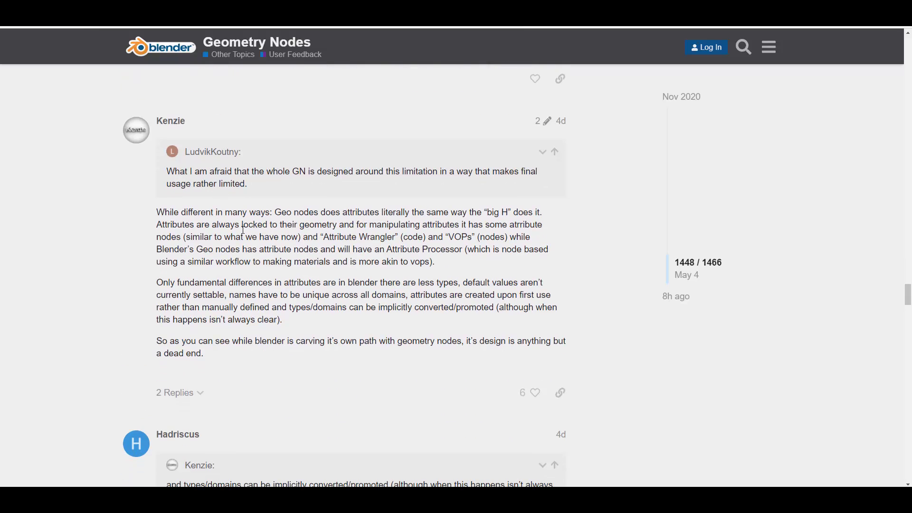
scroll(242, 230, down, 15)
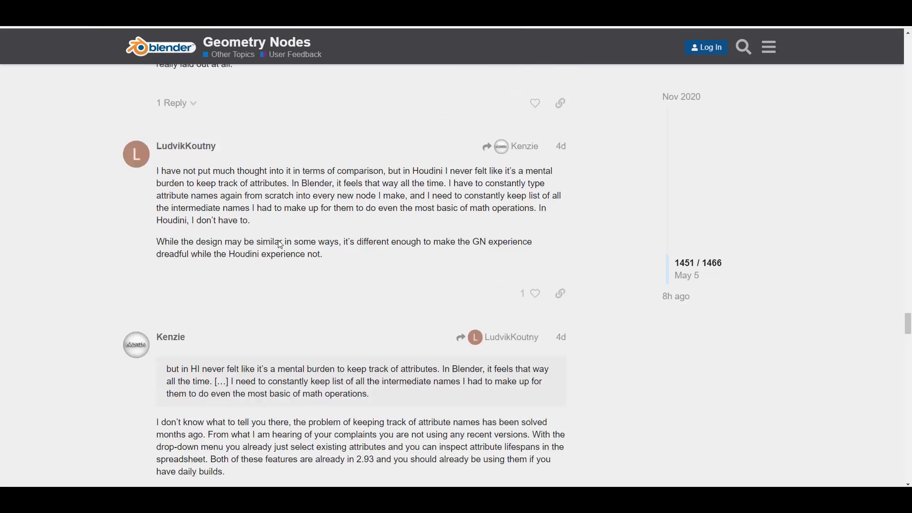
scroll(280, 245, down, 15)
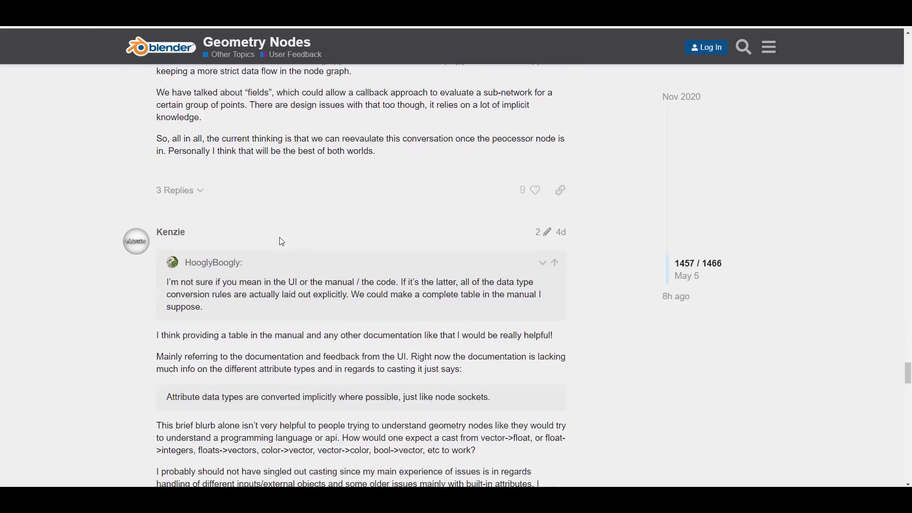
scroll(282, 242, down, 10)
scroll(281, 240, down, 8)
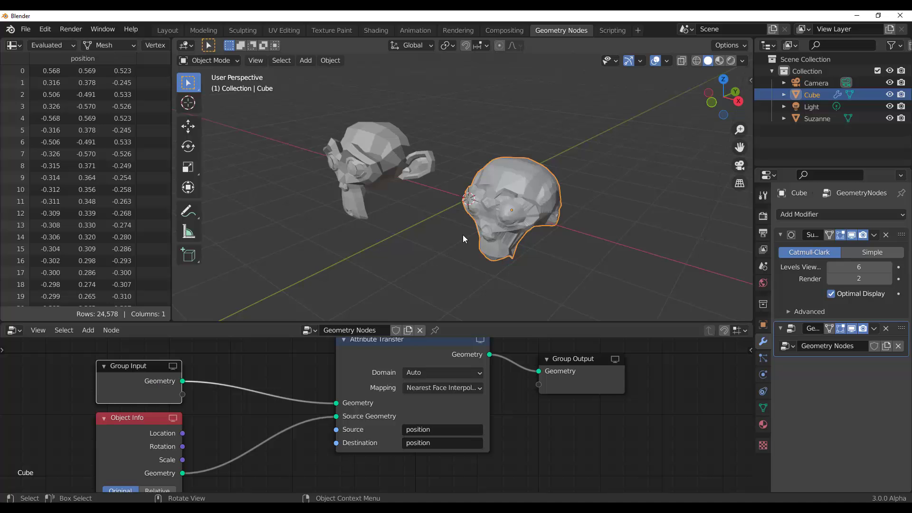
Back in Blender, delete the Attribute Transfer and Object Info nodes and connect Group Input's Geometry directly to Group Output
scroll(462, 234, down, 3)
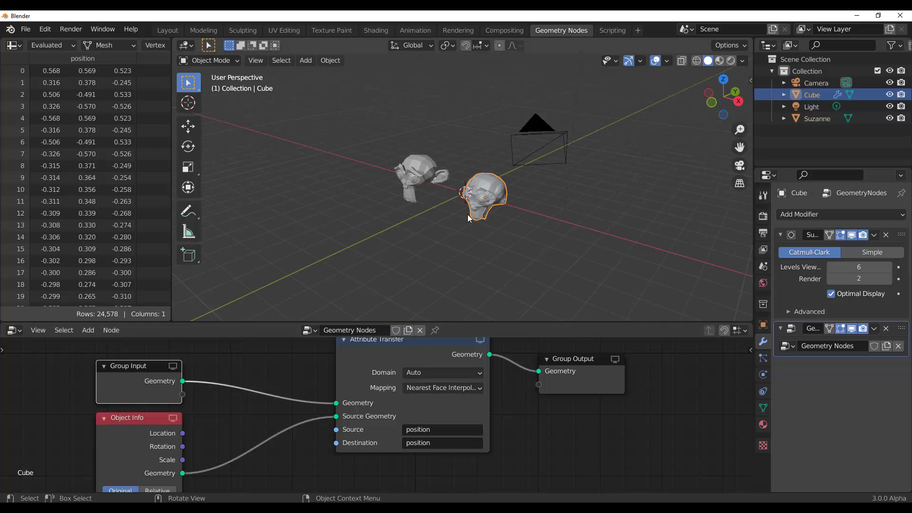
click(412, 351)
key(x)
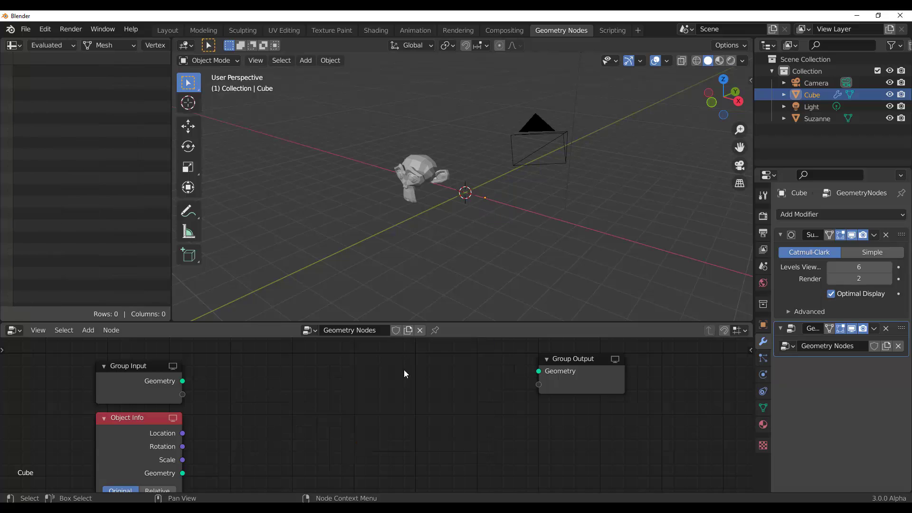
click(137, 430)
key(x)
drag(183, 381, 540, 371)
Delete the Suzanne object and remove the Subdivision modifier from the cube
click(410, 163)
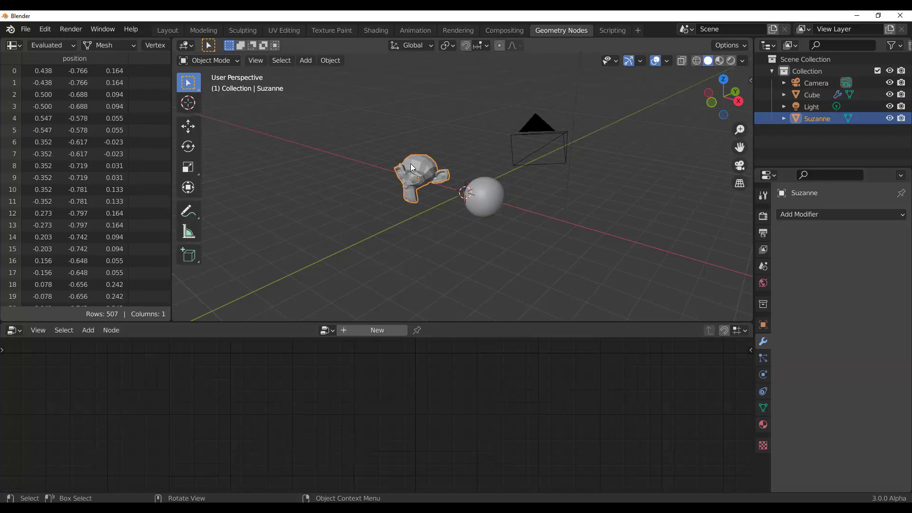
click(490, 198)
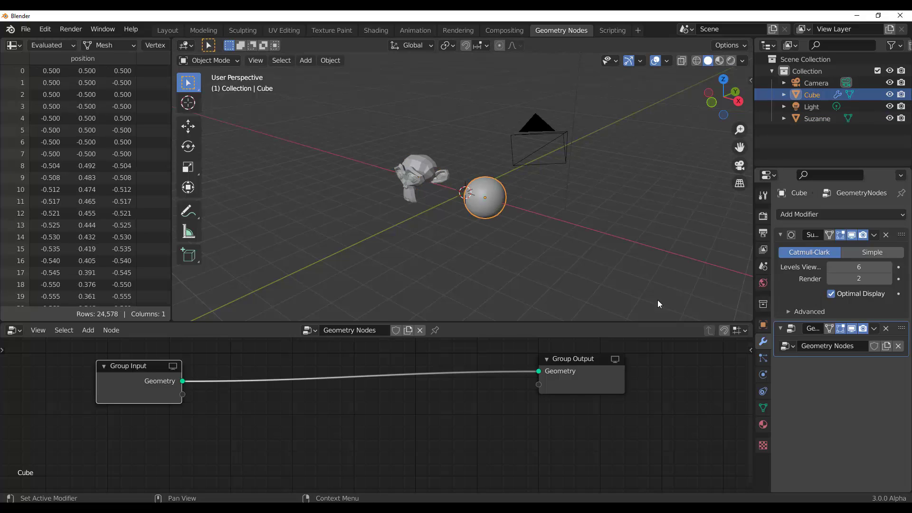
click(411, 179)
key(Delete)
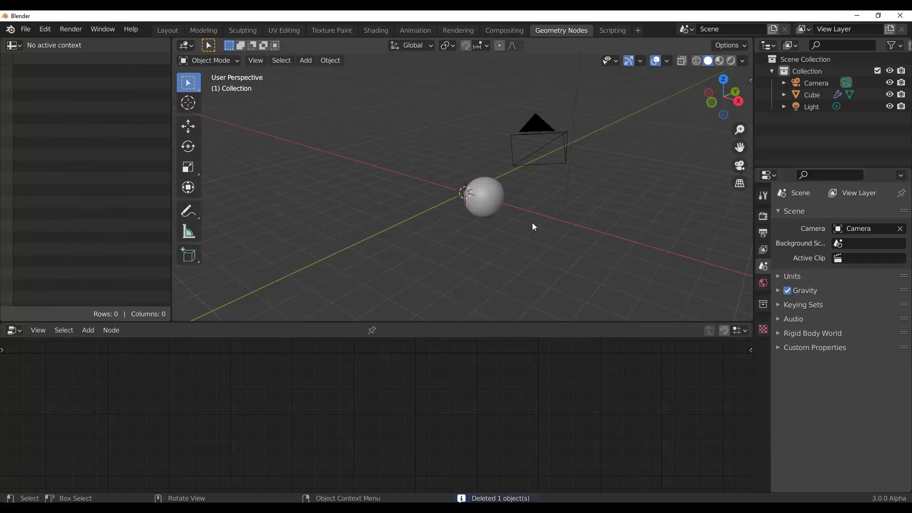
click(494, 204)
click(886, 235)
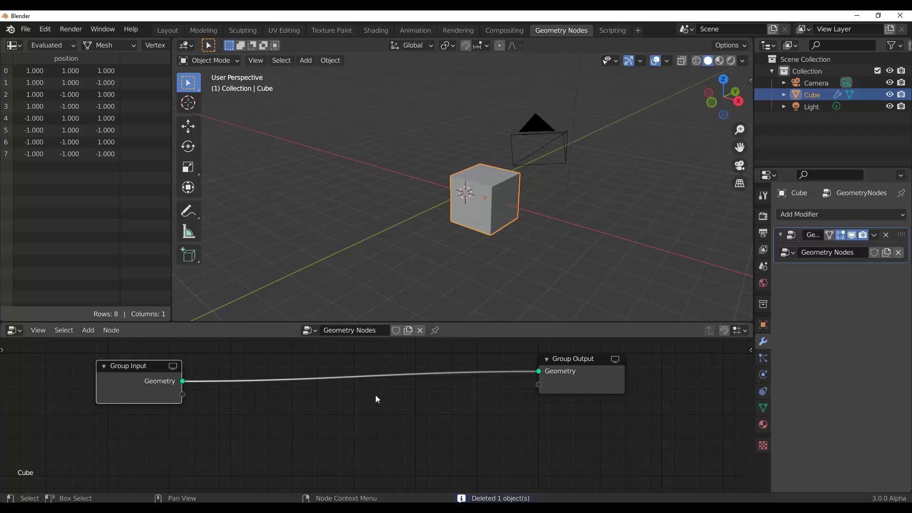
Add a UV Sphere node below the link between Group Input and Group Output
key(shift+a)
click(292, 329)
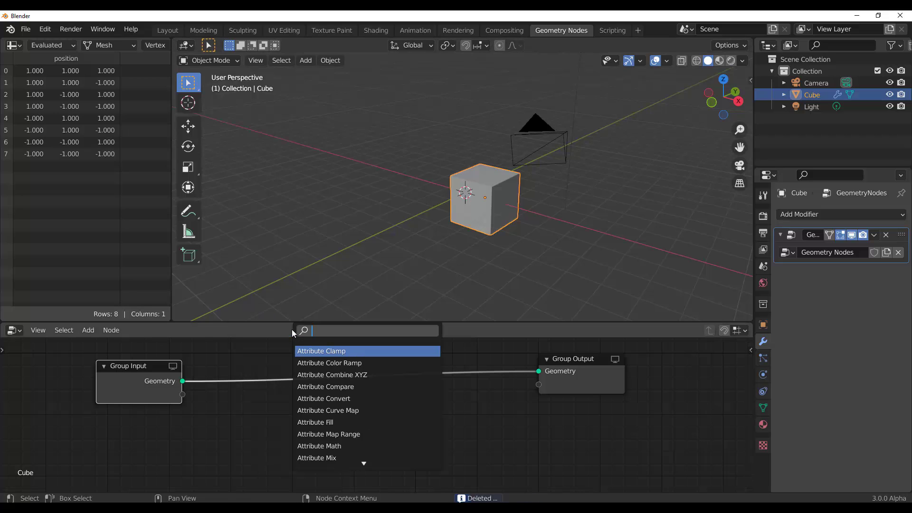
text(uv)
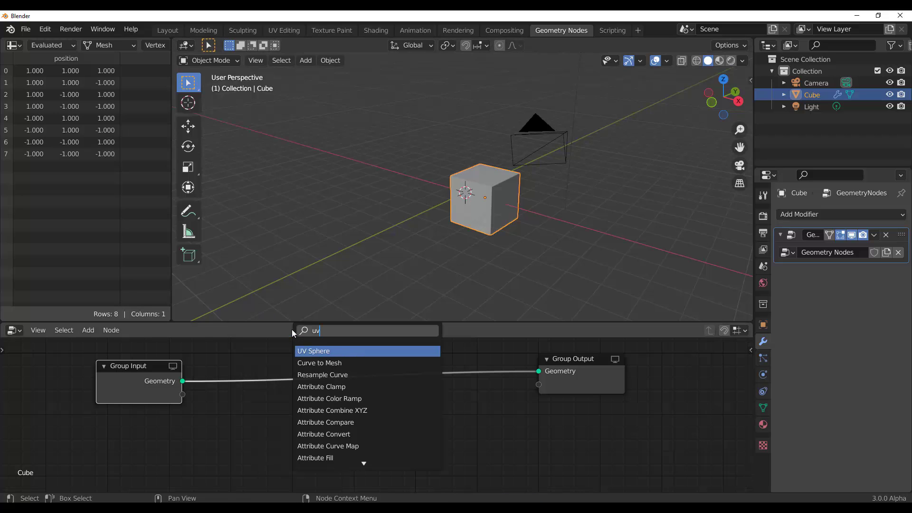
key(Return)
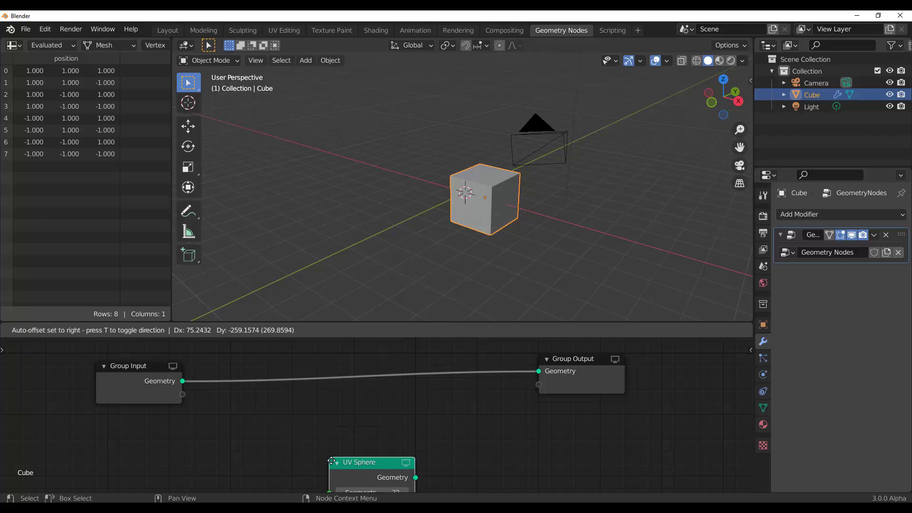
click(249, 406)
Add a ColorRamp node beside the UV Sphere node
key(shift+a)
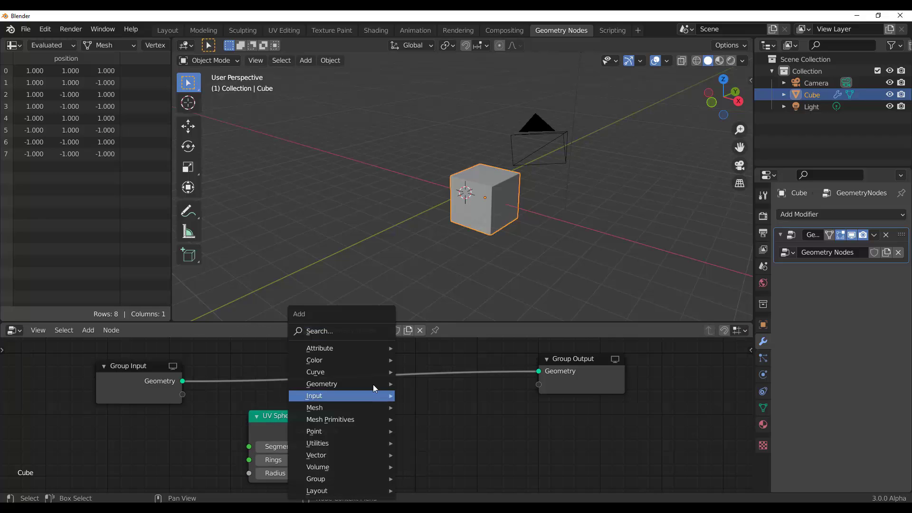
click(341, 332)
text(colo)
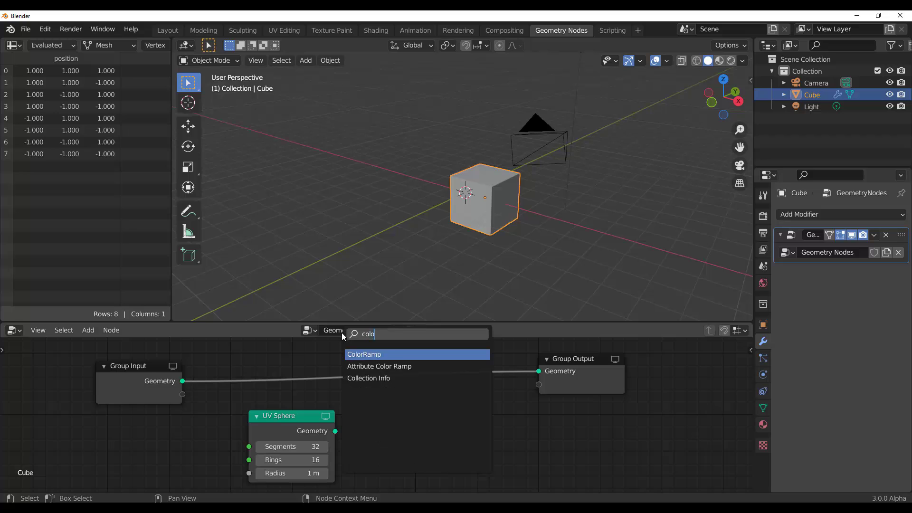
key(Return)
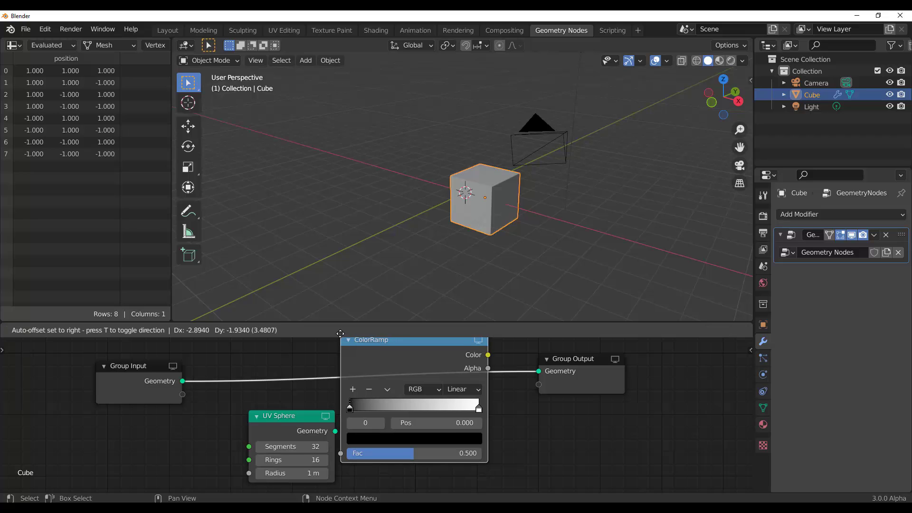
click(388, 399)
Add a Switch node just before Group Output and set its type to Geometry
key(shift+a)
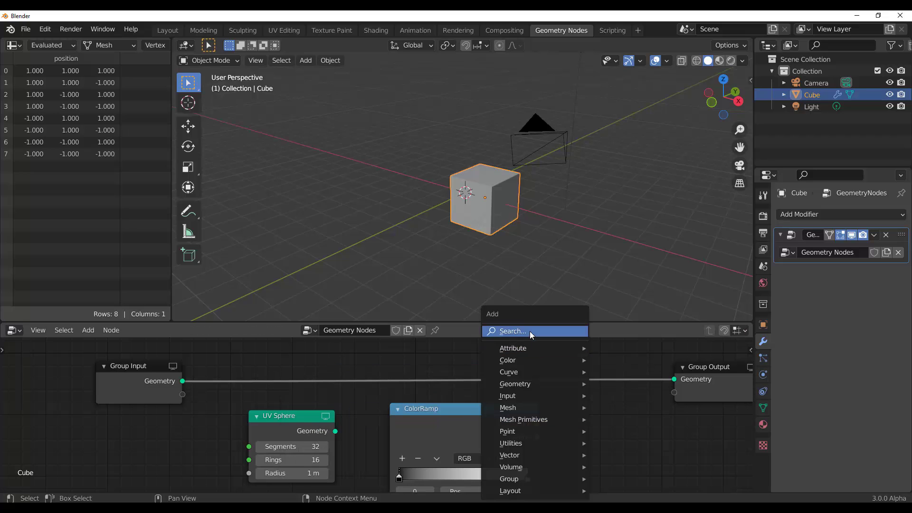
click(536, 333)
text(sw)
key(Return)
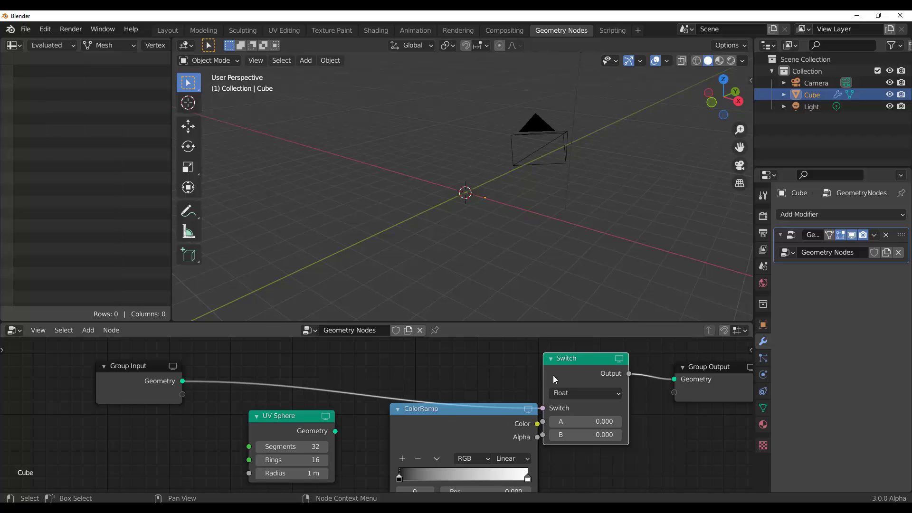
click(460, 416)
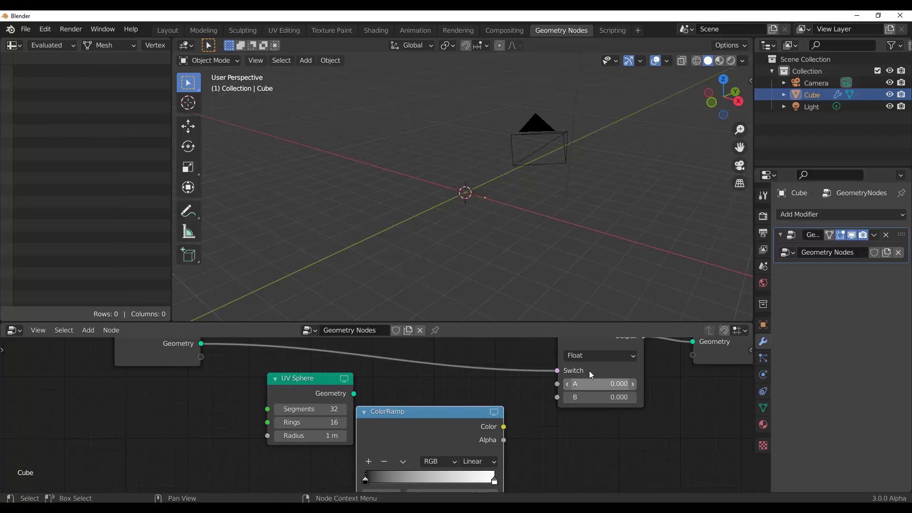
click(589, 355)
click(599, 248)
scroll(549, 400, down, 2)
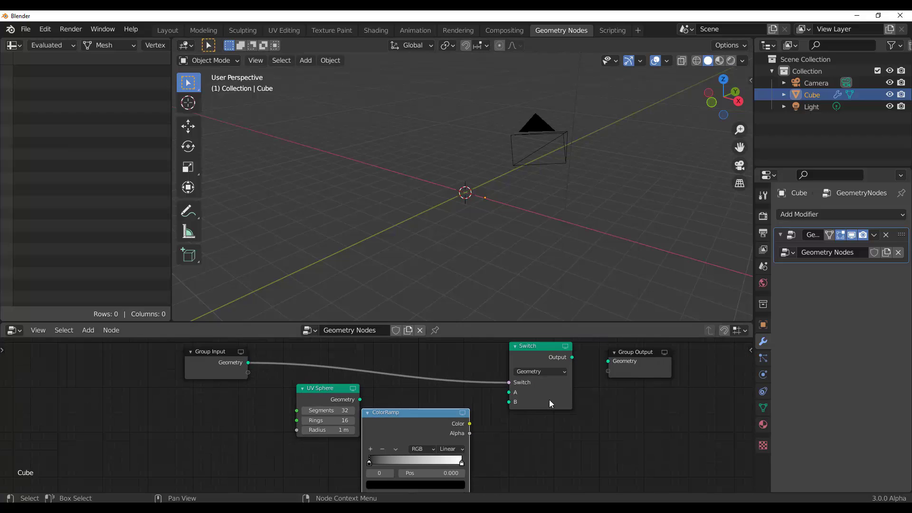
Connect Group Input's Geometry to the Switch node's A and UV Sphere's Geometry to its B, moving ColorRamp out of the way
mouse_move(508, 382)
mouse_down()
mouse_move(504, 403)
mouse_move(508, 392)
mouse_up()
drag(428, 421, 194, 422)
drag(359, 400, 509, 402)
shift+scroll(421, 350, up, 3)
drag(167, 468, 356, 327)
scroll(315, 431, down, 3)
key(ctrl+z)
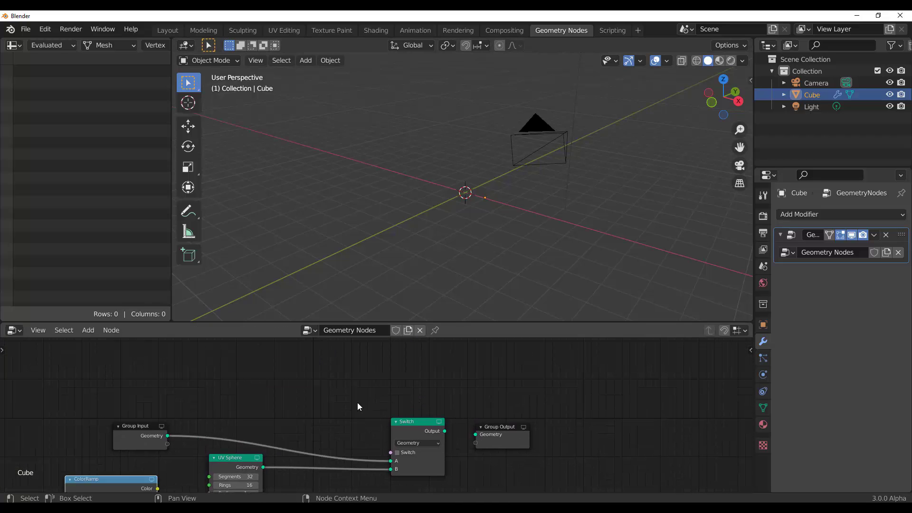
Connect ColorRamp's Color to the Switch input and the Switch node's Output to Group Output's Geometry, repositioning Group Input and ColorRamp
drag(142, 434, 256, 461)
drag(142, 481, 401, 454)
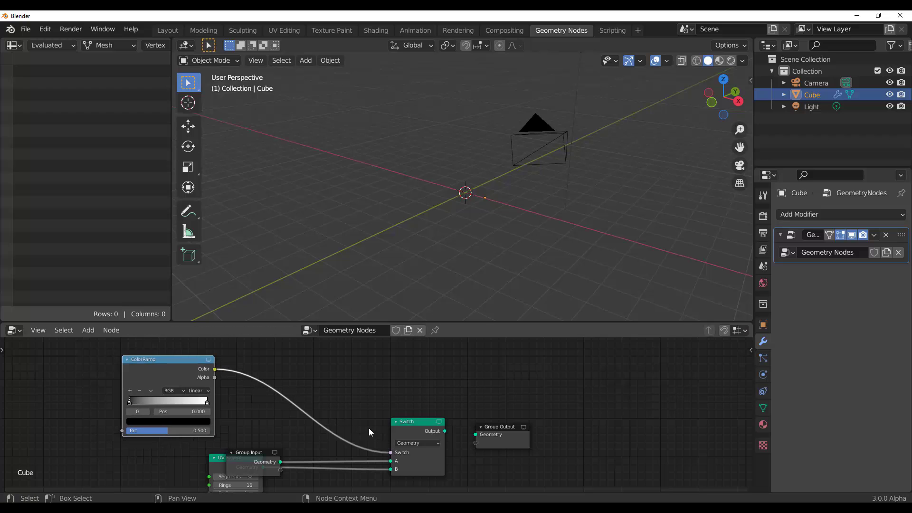
drag(445, 432, 490, 437)
drag(495, 439, 481, 432)
middle_drag(179, 391, 246, 376)
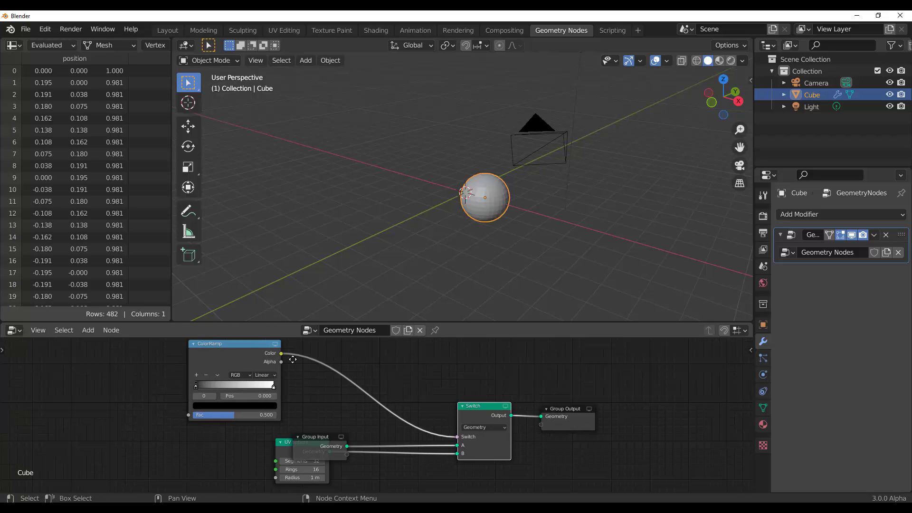
Set the ColorRamp node's Fac to 0.762 and spread the Group Input and UV Sphere nodes apart beneath it
key(g)
scroll(270, 361, up, 2)
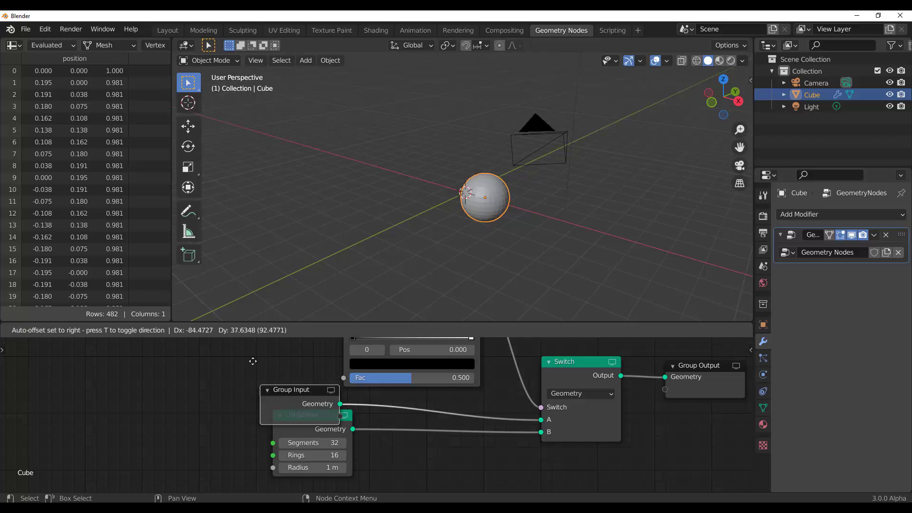
click(184, 321)
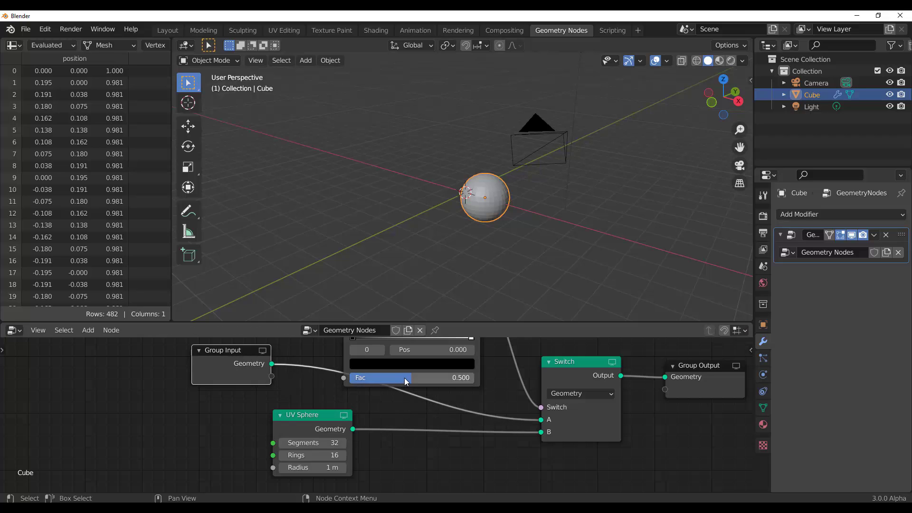
drag(404, 377, 444, 377)
scroll(306, 407, down, 2)
drag(315, 416, 345, 438)
drag(254, 362, 235, 401)
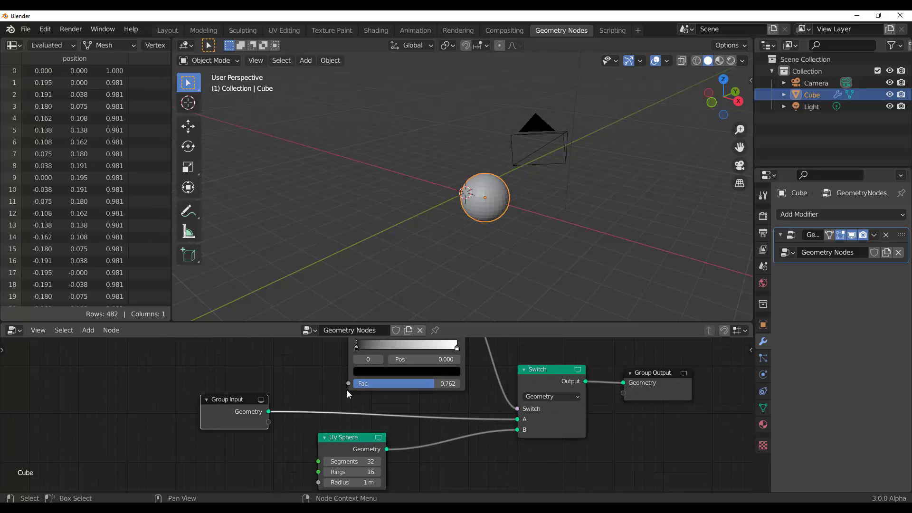
Expose ColorRamp's Fac through the Group Input node and set the modifier's Fac to 1.000
drag(349, 383, 161, 400)
mouse_move(870, 265)
mouse_down()
mouse_move(848, 264)
mouse_move(879, 265)
mouse_up()
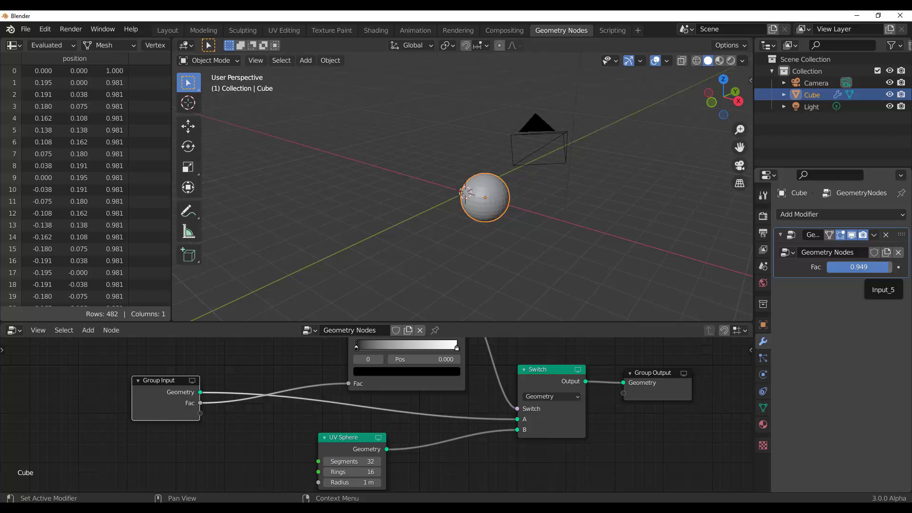
mouse_move(879, 265)
mouse_down()
mouse_move(869, 265)
mouse_move(891, 265)
mouse_move(828, 265)
mouse_move(893, 265)
mouse_up()
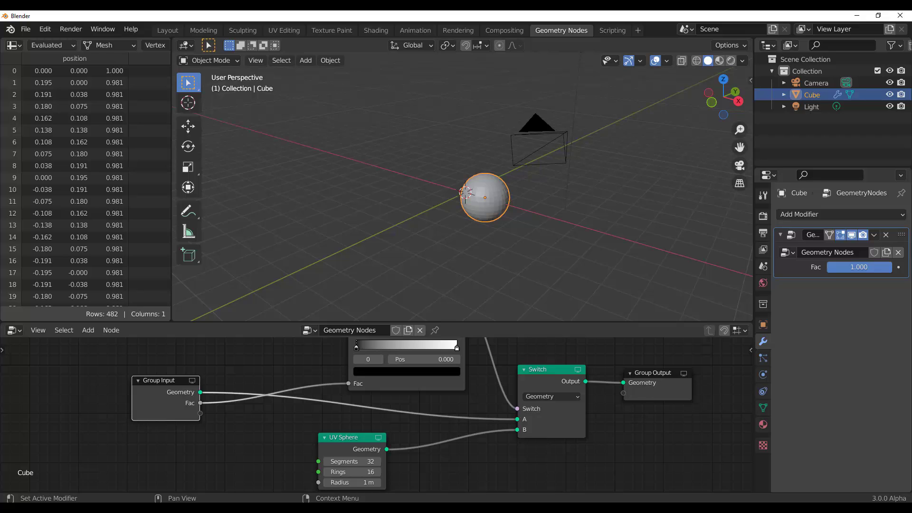
Delete the sphere object and add an empty Volume object to the scene
middle_drag(506, 215, 416, 147)
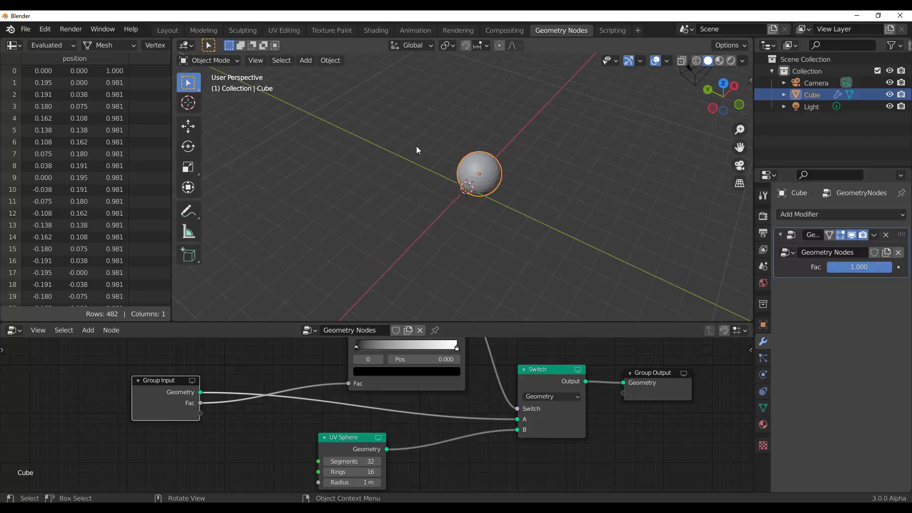
scroll(457, 178, up, 3)
middle_drag(457, 178, 502, 226)
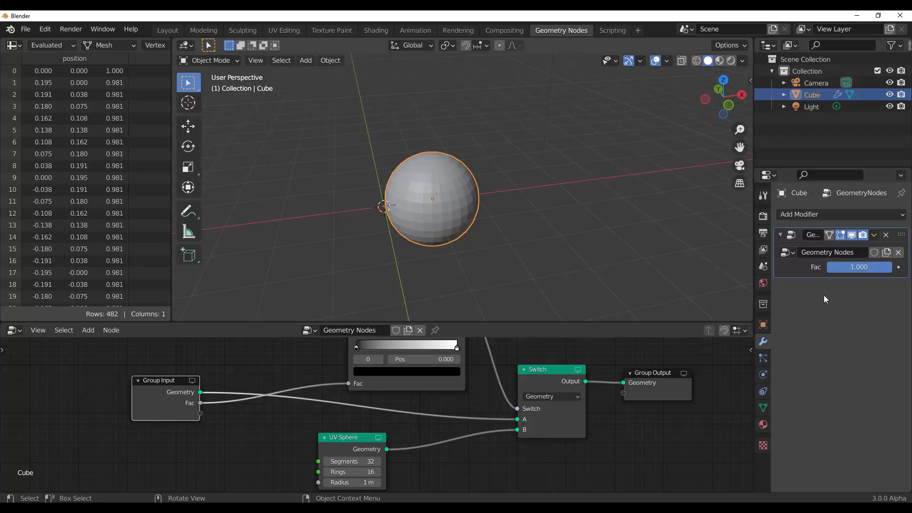
scroll(480, 411, down, 1)
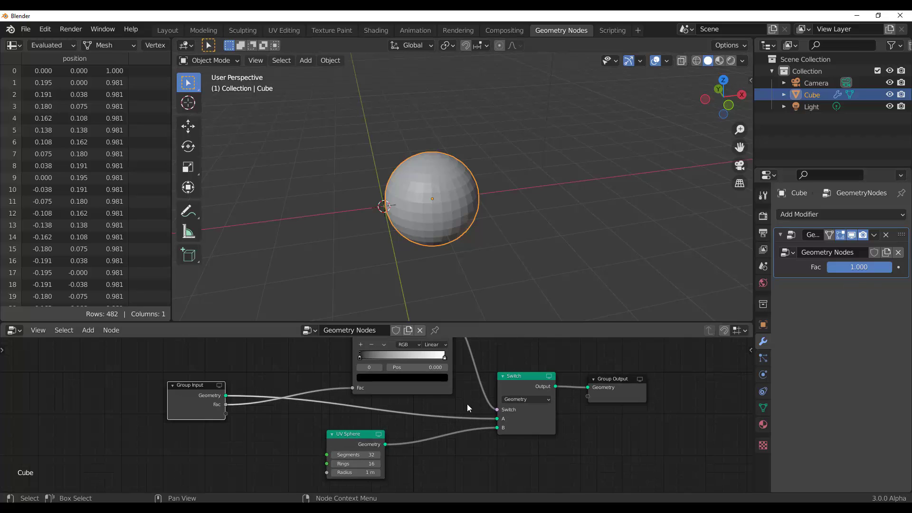
middle_drag(467, 407, 430, 449)
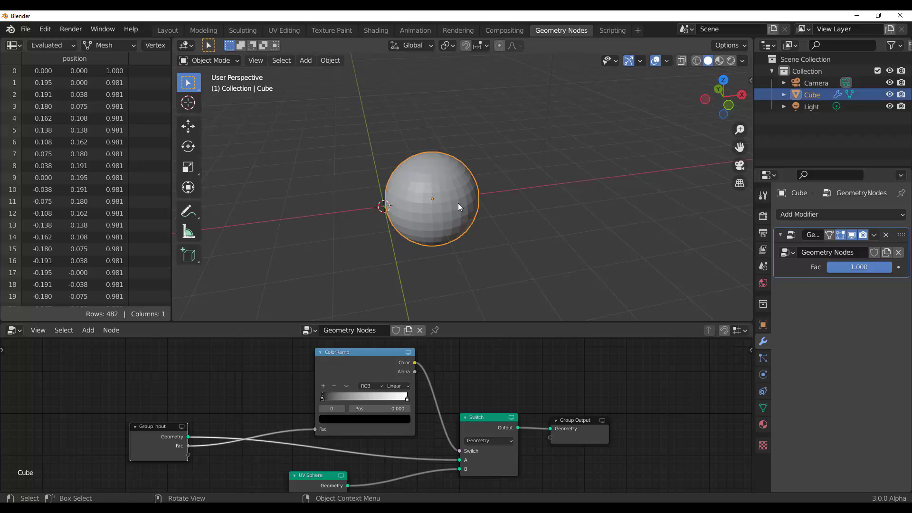
key(Delete)
key(shift+a)
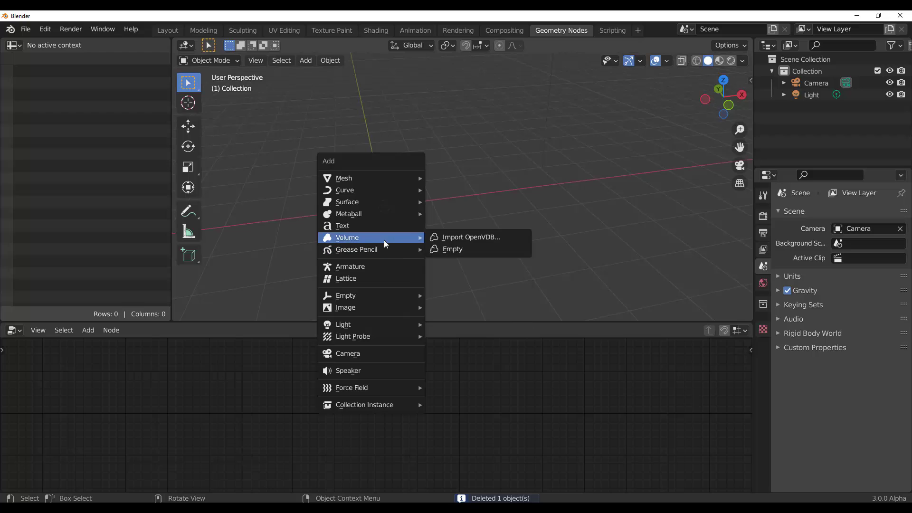
key(shift+a)
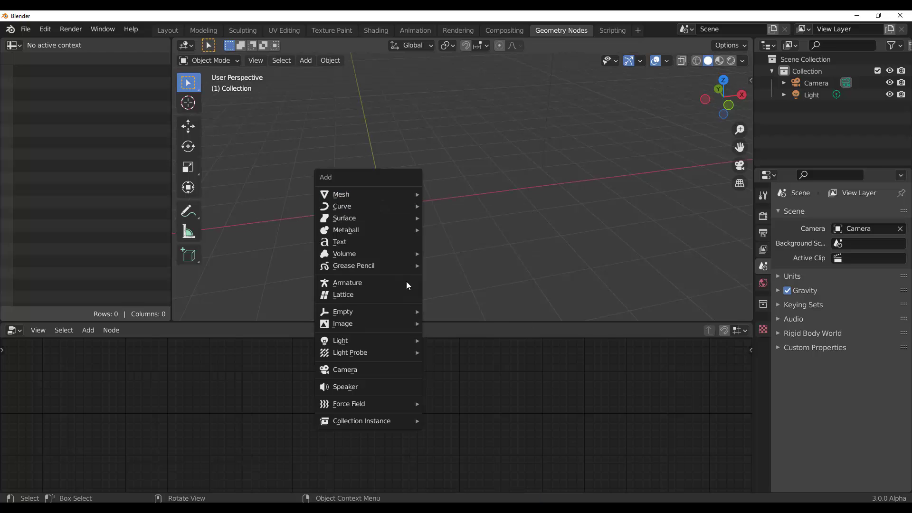
mouse_move(410, 254)
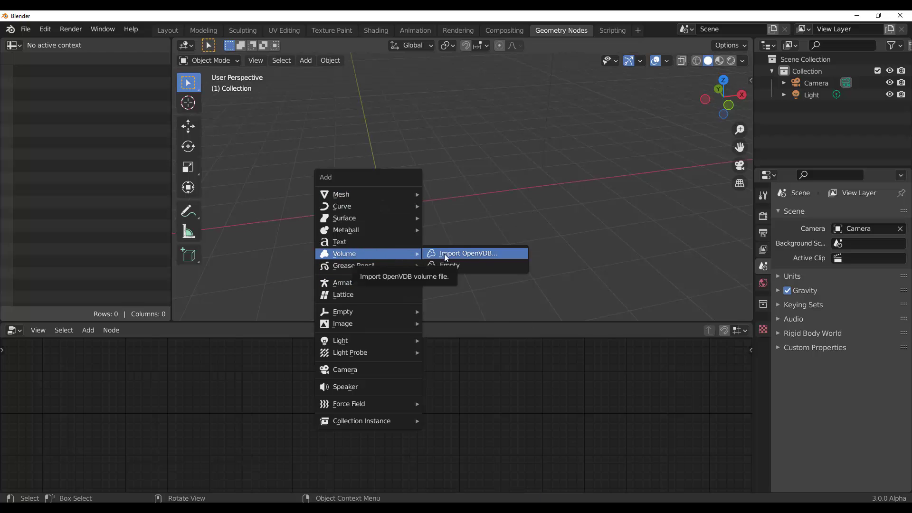
click(449, 264)
middle_drag(455, 258, 466, 231)
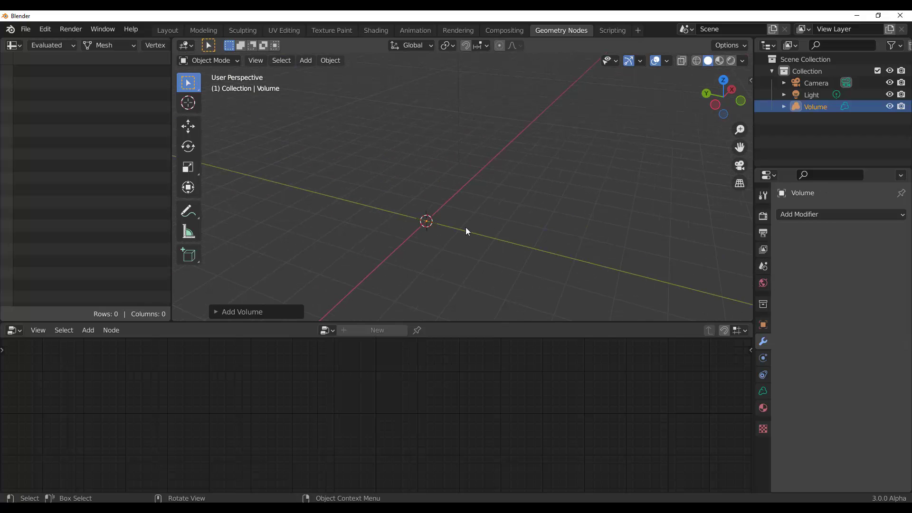
Add a Geometry Nodes modifier to the Volume object
click(802, 215)
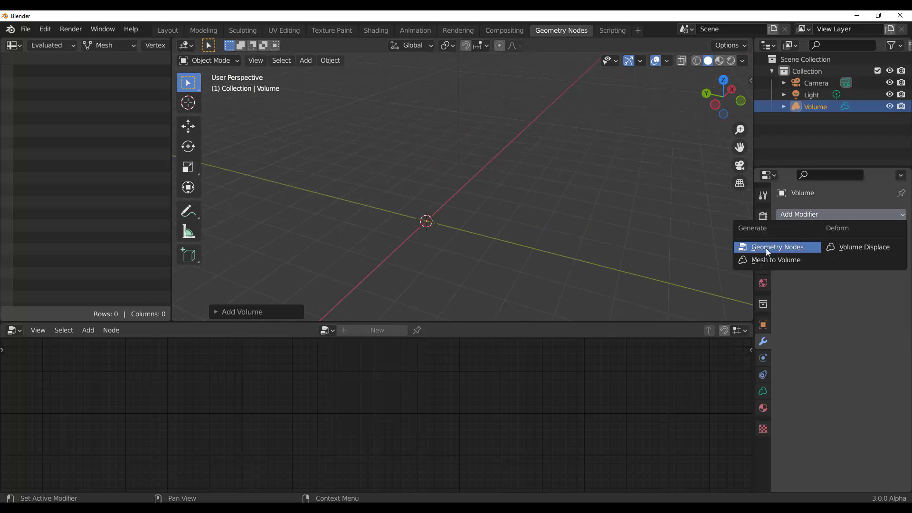
click(793, 249)
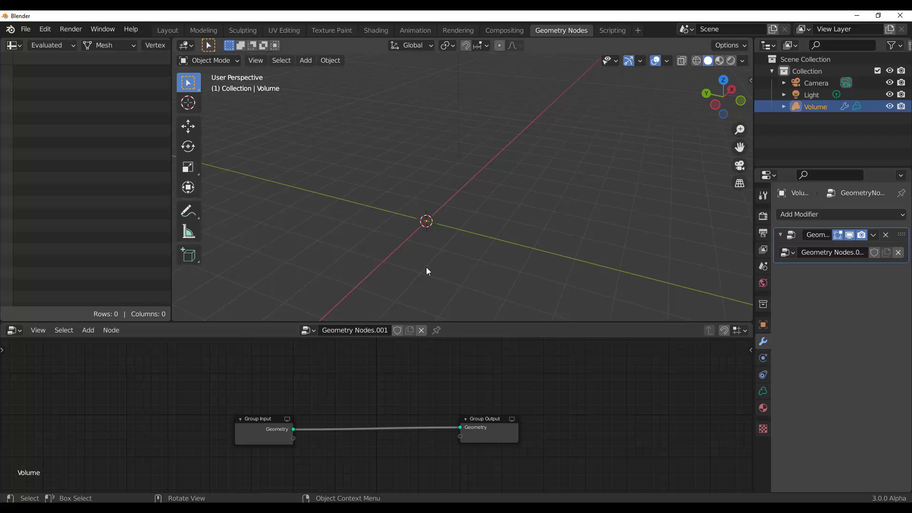
middle_drag(571, 195, 446, 197)
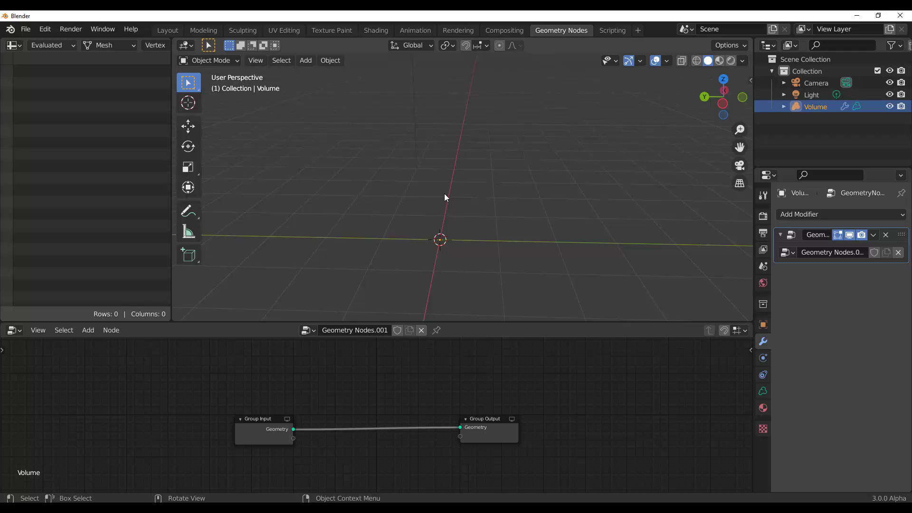
middle_drag(434, 193, 409, 199)
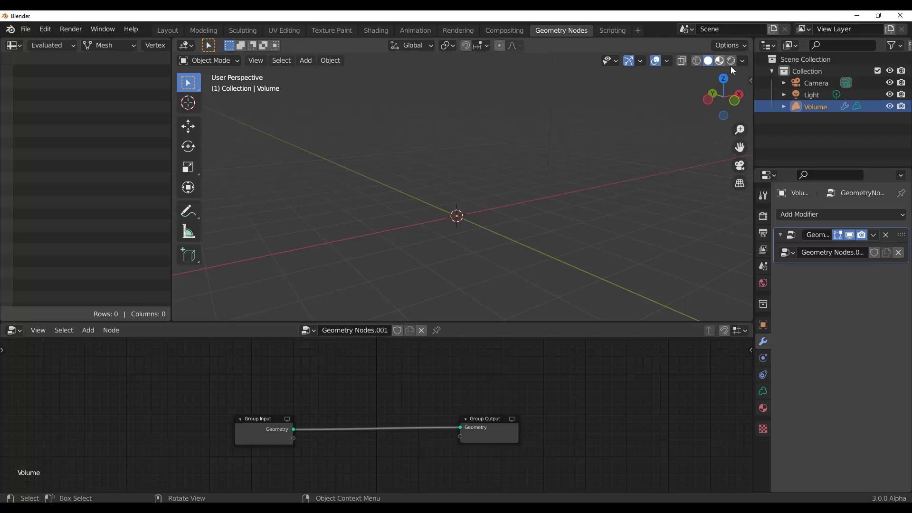
Switch to the browser's Blender commit page and highlight the "Convert Text to Gpencil" part of its title
click(857, 15)
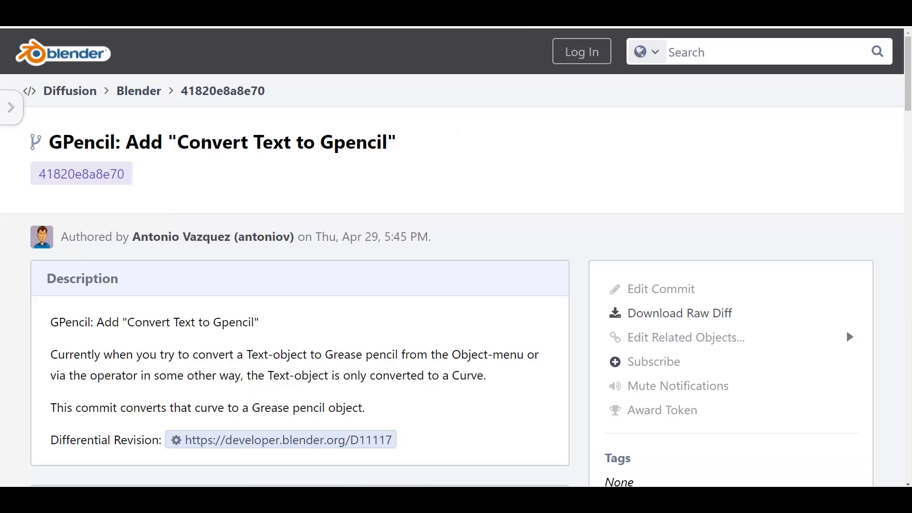
drag(200, 142, 413, 146)
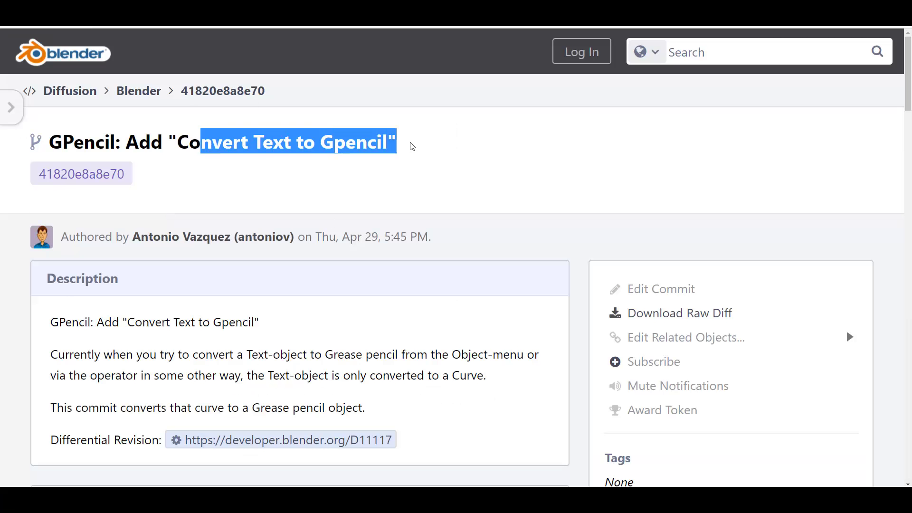
click(444, 180)
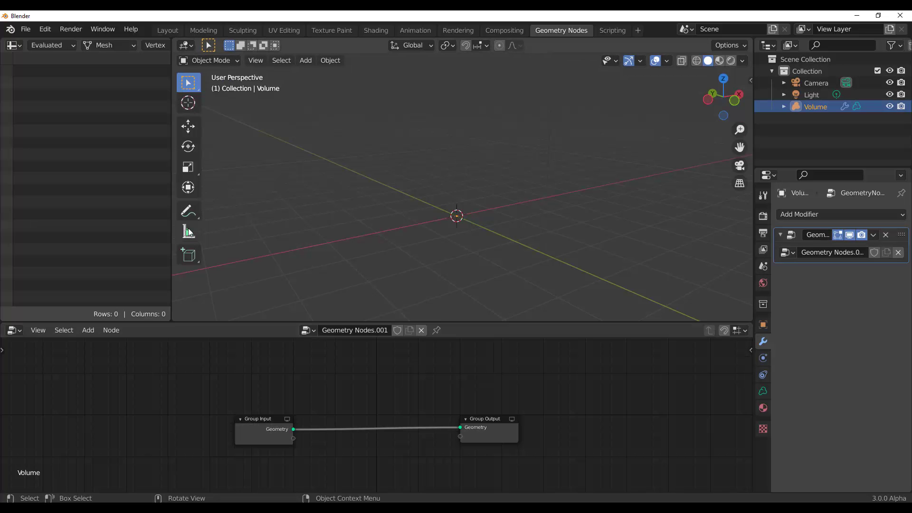
Return to Blender, start a new file without saving the current one, and delete the default cube
click(25, 29)
mouse_move(53, 44)
click(178, 40)
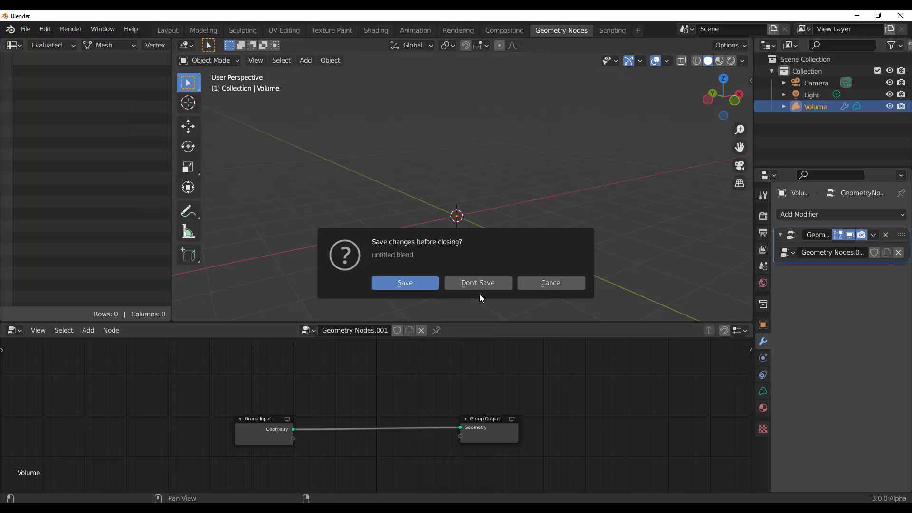
click(475, 284)
key(Delete)
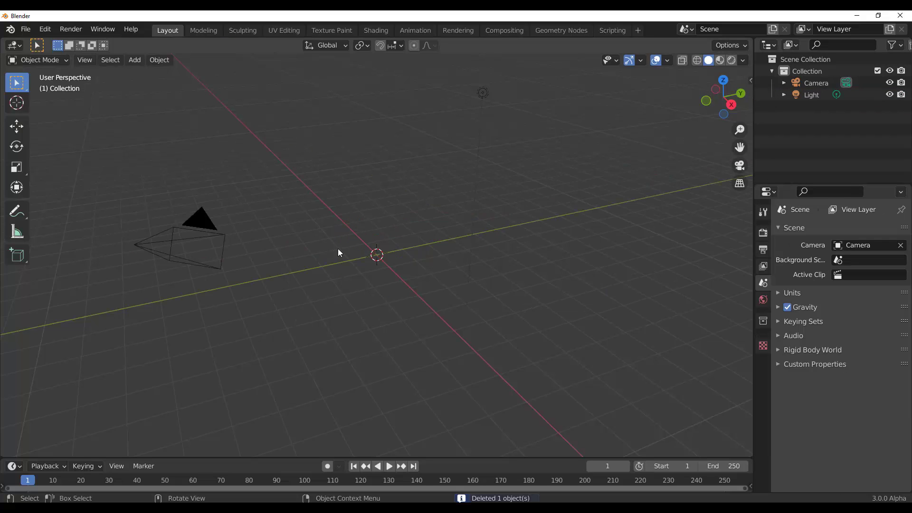
Add a Text object at the world origin
key(shift+a)
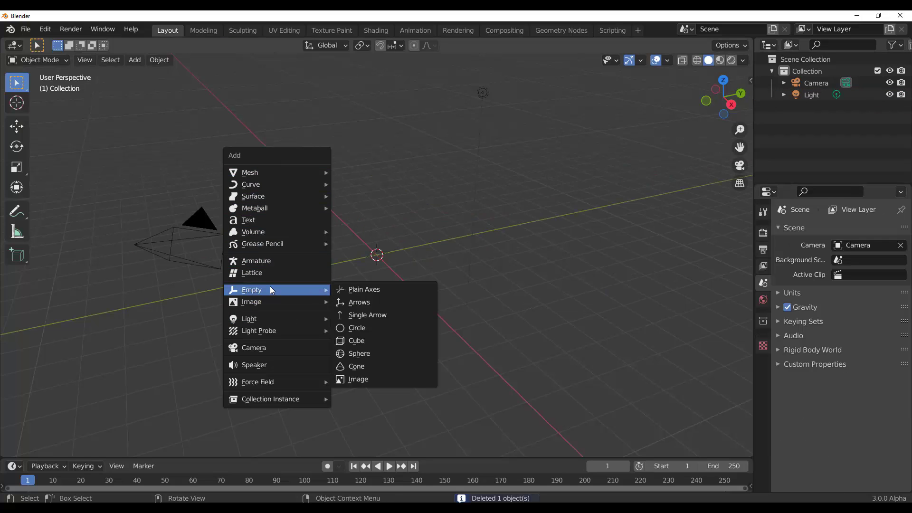
mouse_move(255, 320)
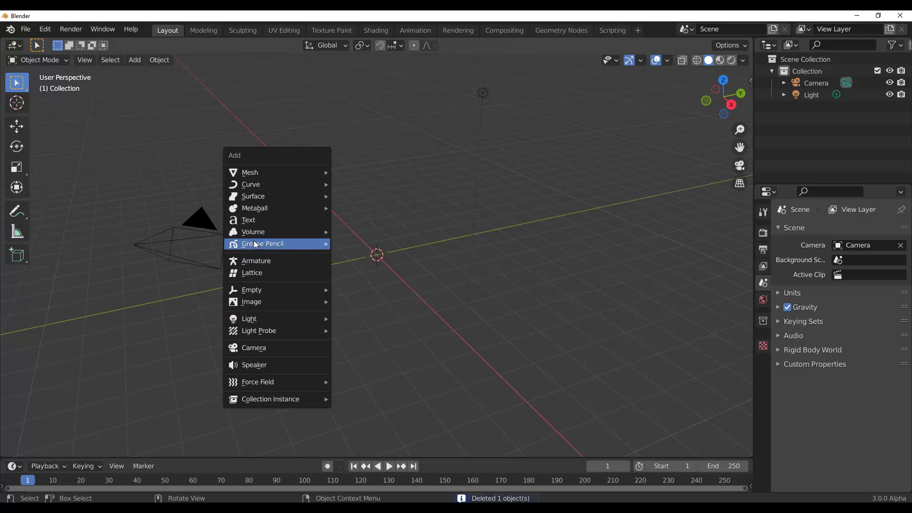
click(255, 221)
middle_drag(398, 331, 328, 338)
Change the Text object's content to "Blender" and return to Object Mode
key(Tab)
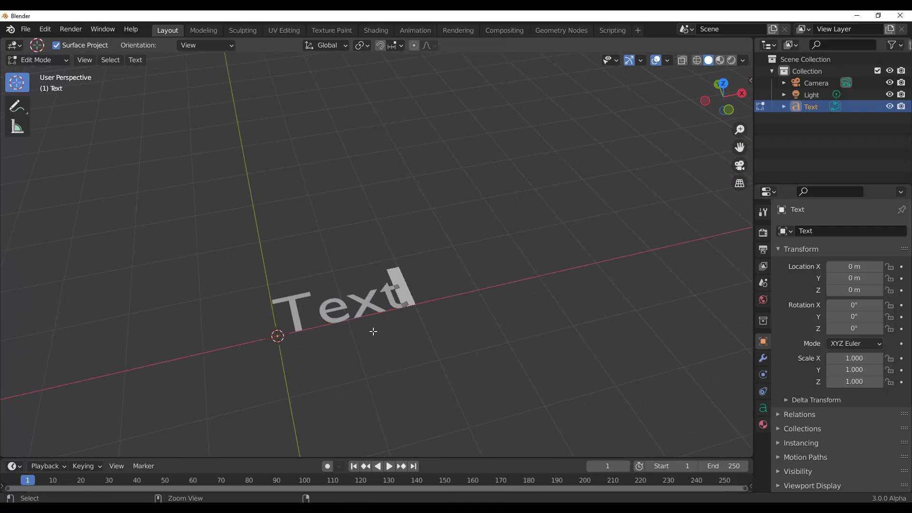
key(ctrl+a)
text(Blender)
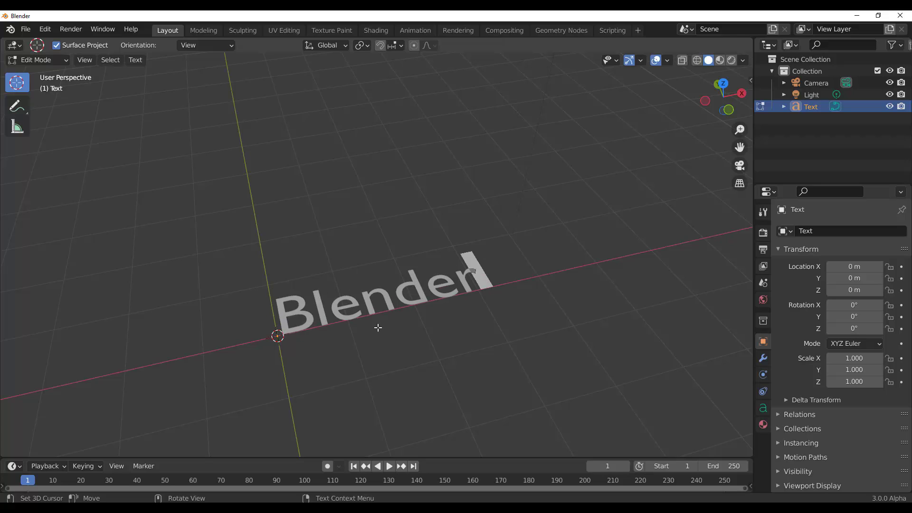
click(303, 217)
key(Tab)
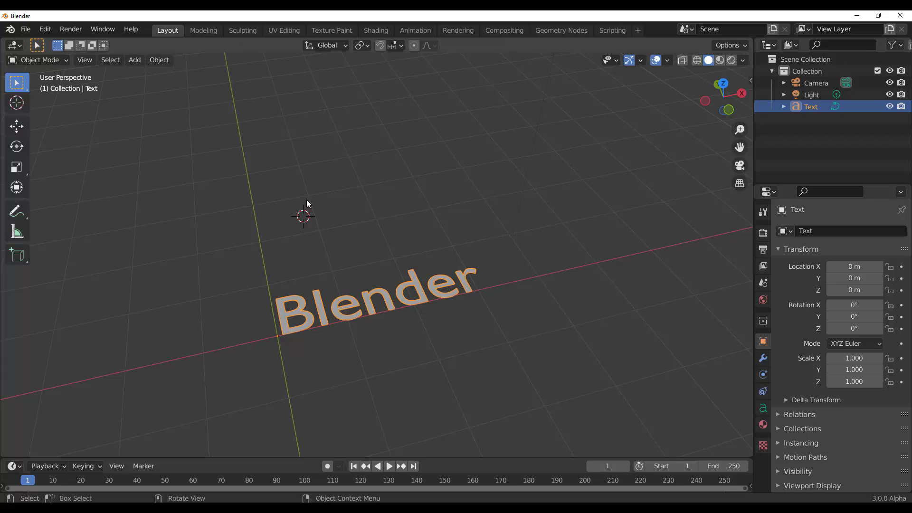
Convert the "Blender" text object to a Grease Pencil object
scroll(366, 299, up, 4)
right_click(353, 289)
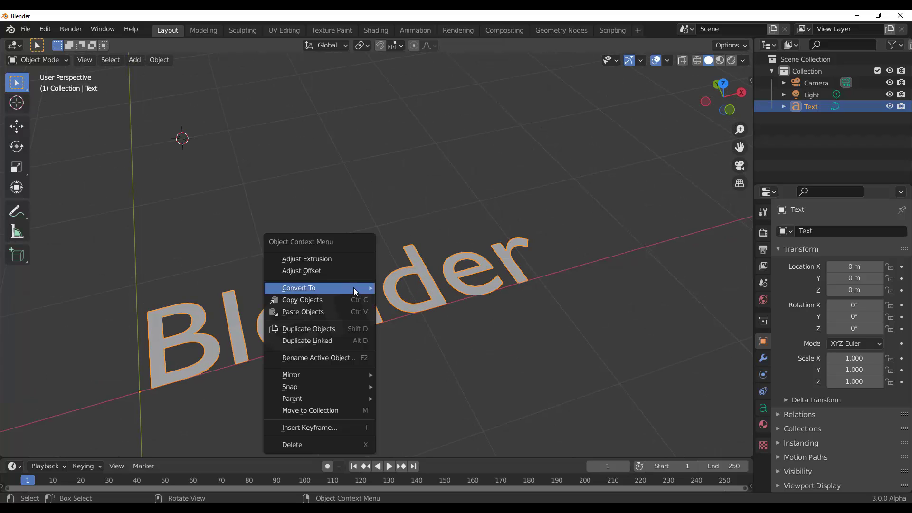
mouse_move(353, 286)
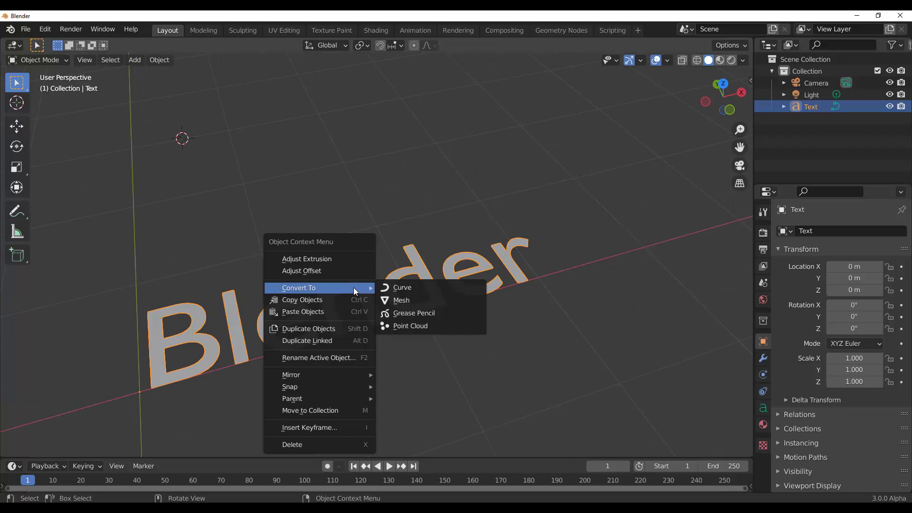
click(429, 315)
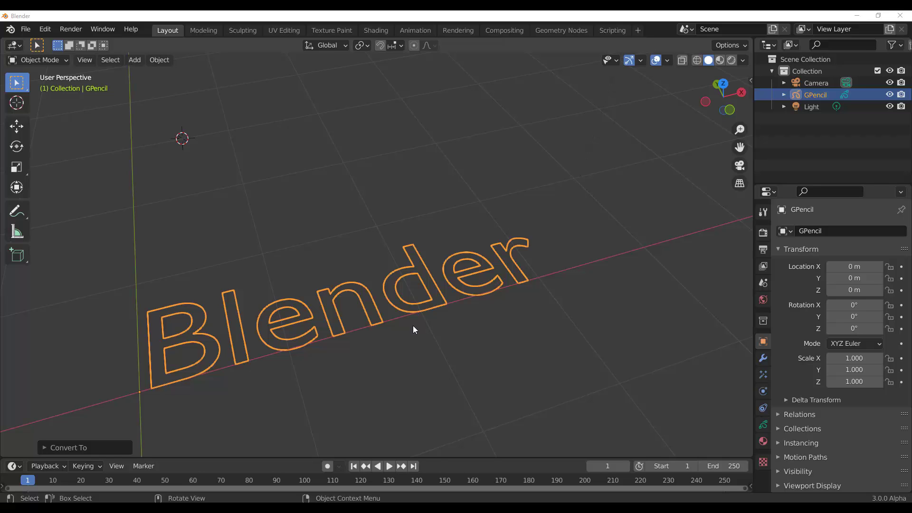
Examine the converted Grease Pencil strokes up close in Object Mode and Edit Mode
scroll(413, 326, down, 5)
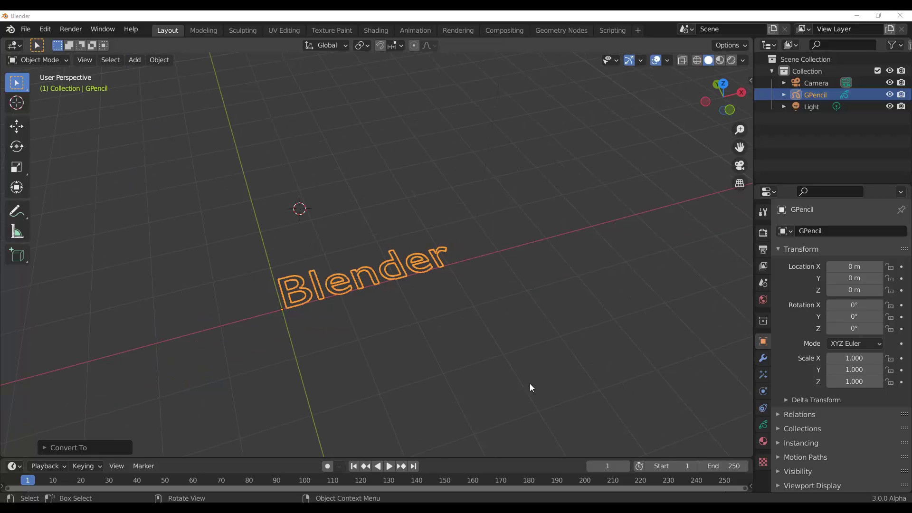
click(529, 383)
scroll(361, 352, up, 4)
click(360, 318)
scroll(327, 318, up, 4)
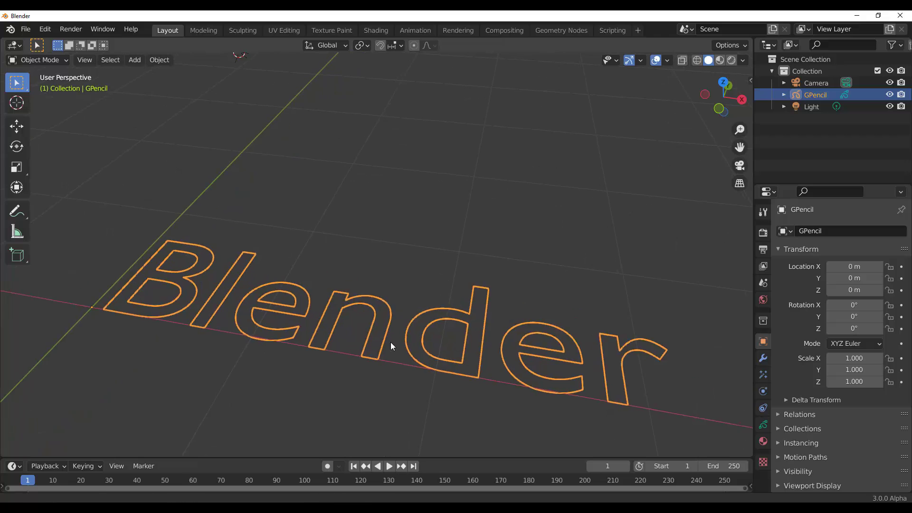
key(Tab)
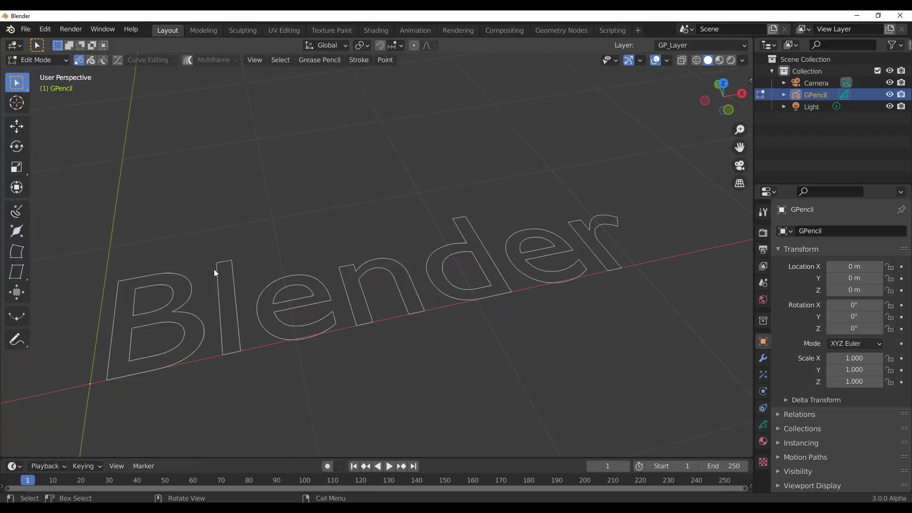
key(Tab)
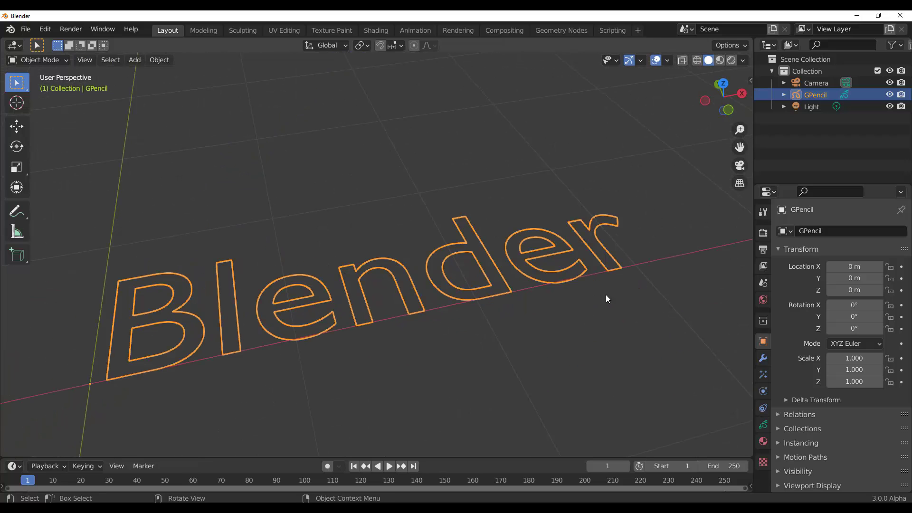
Try a Noise modifier on the Grease Pencil text and remove it
click(763, 358)
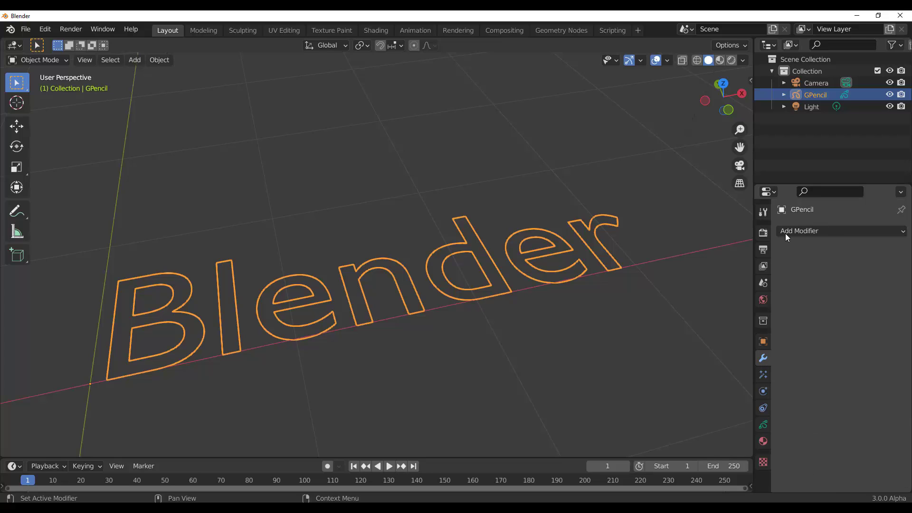
click(807, 231)
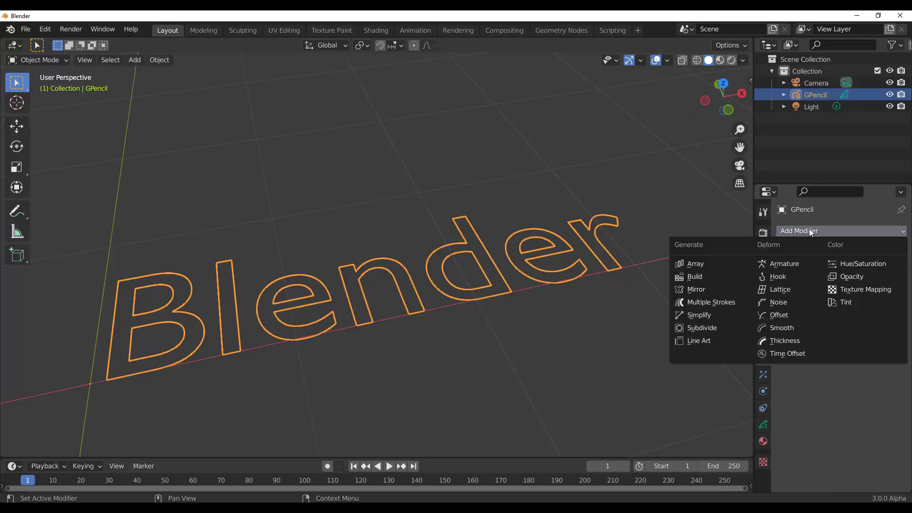
click(780, 303)
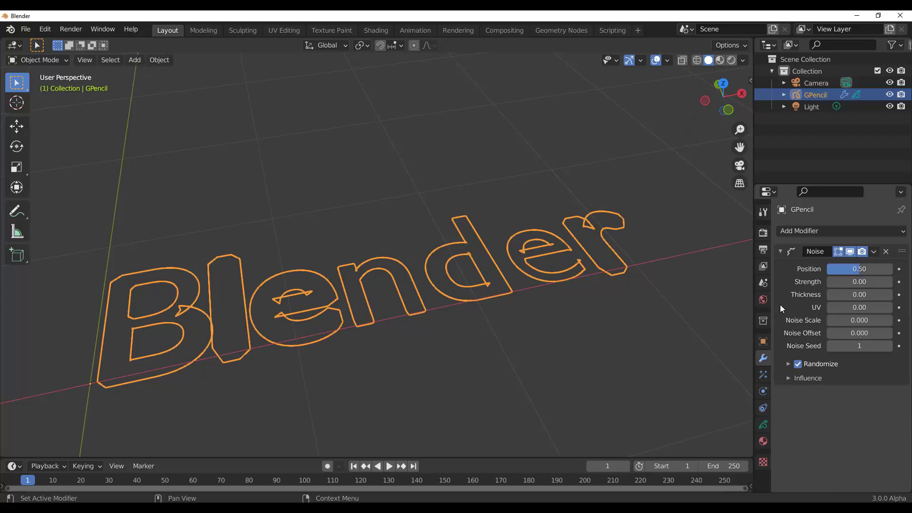
click(886, 251)
Add a Thickness modifier to the Grease Pencil text with Uniform Thickness at 37, and enable its Fading settings
click(850, 232)
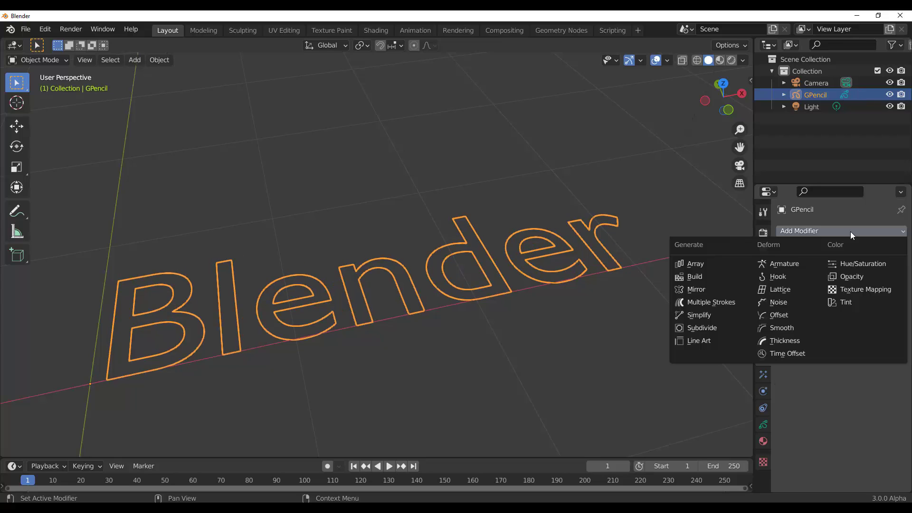
click(808, 341)
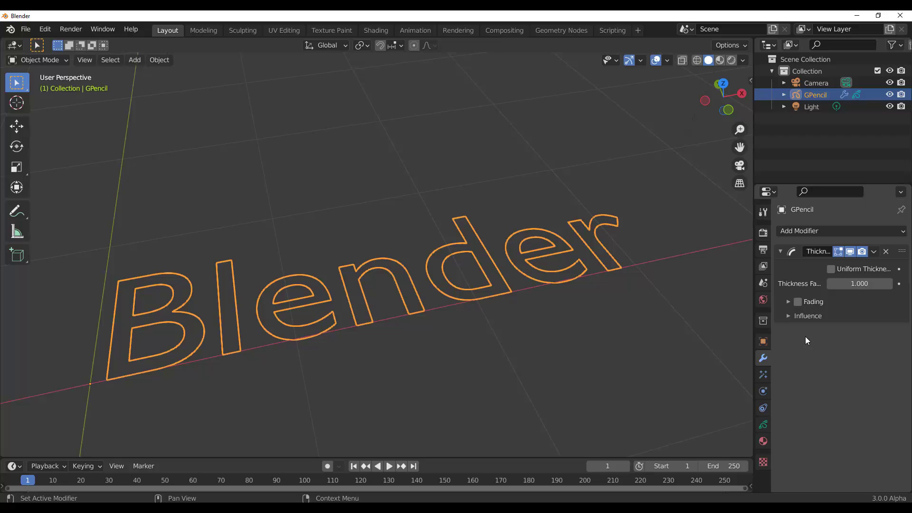
click(838, 269)
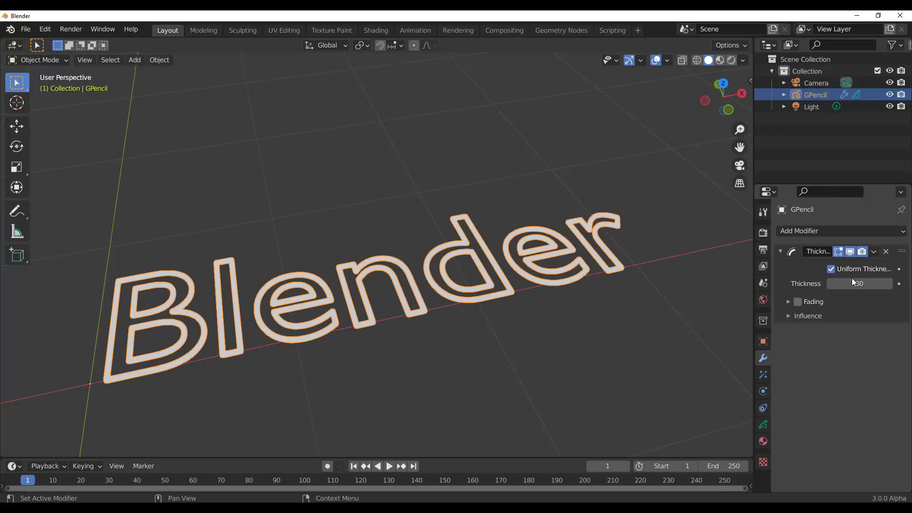
mouse_move(851, 281)
mouse_down()
mouse_move(869, 281)
mouse_move(838, 281)
mouse_move(862, 281)
mouse_up()
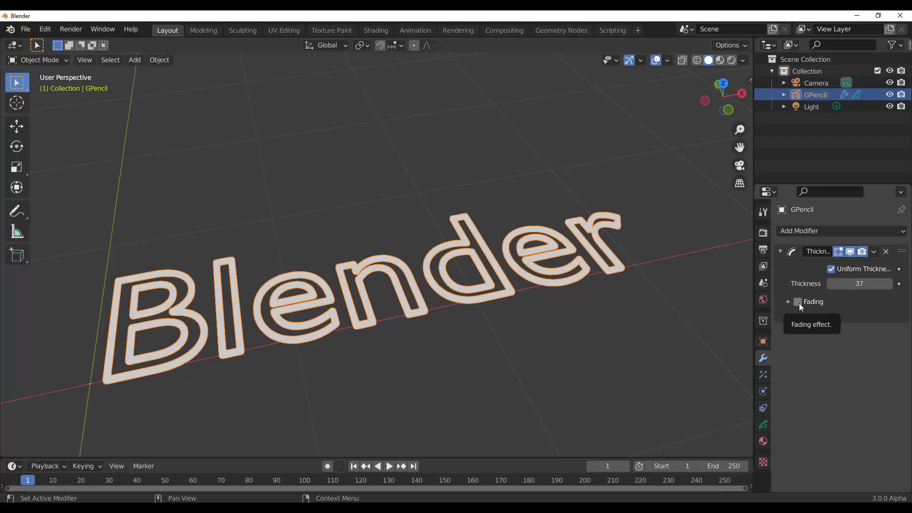
click(798, 302)
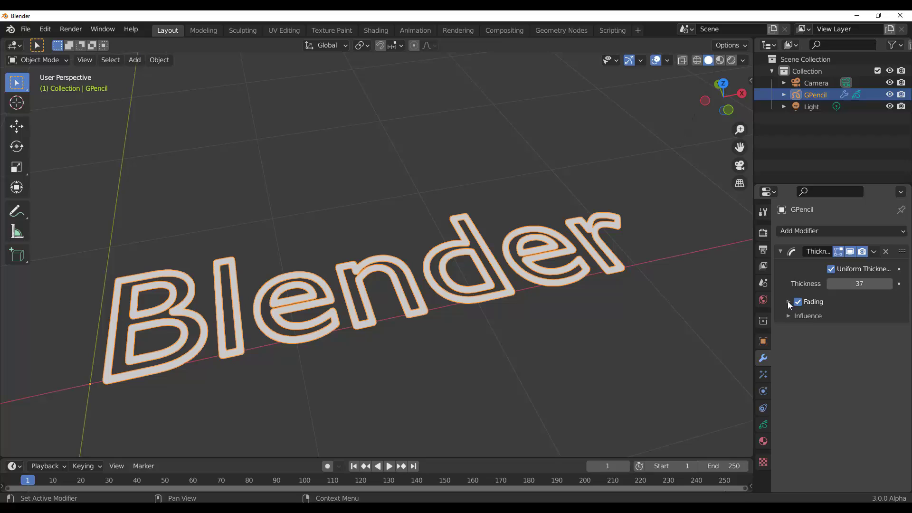
click(788, 302)
Add a Sphere empty to the scene near the "Blender" text
scroll(347, 289, down, 4)
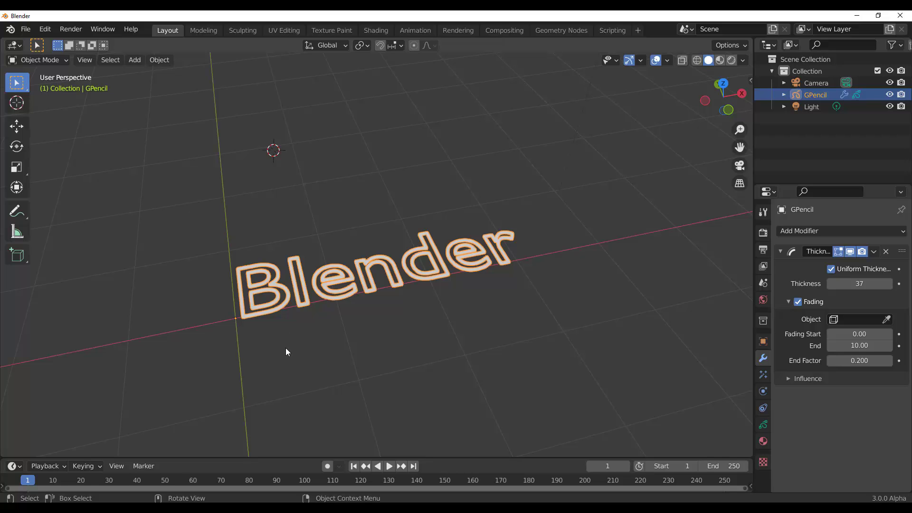
mouse_move(286, 348)
middle_down()
mouse_move(336, 321)
mouse_move(368, 335)
mouse_move(290, 337)
middle_up()
key(shift+a)
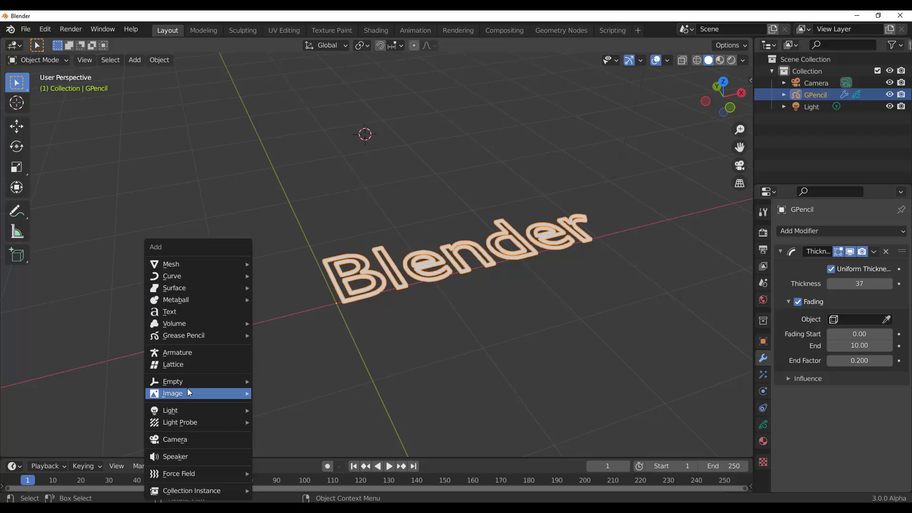
mouse_move(189, 383)
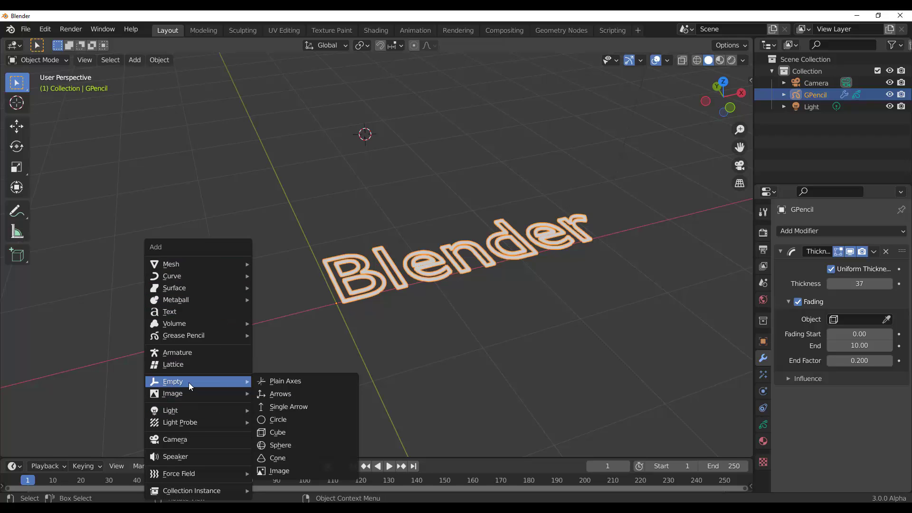
click(304, 444)
middle_drag(306, 441, 423, 280)
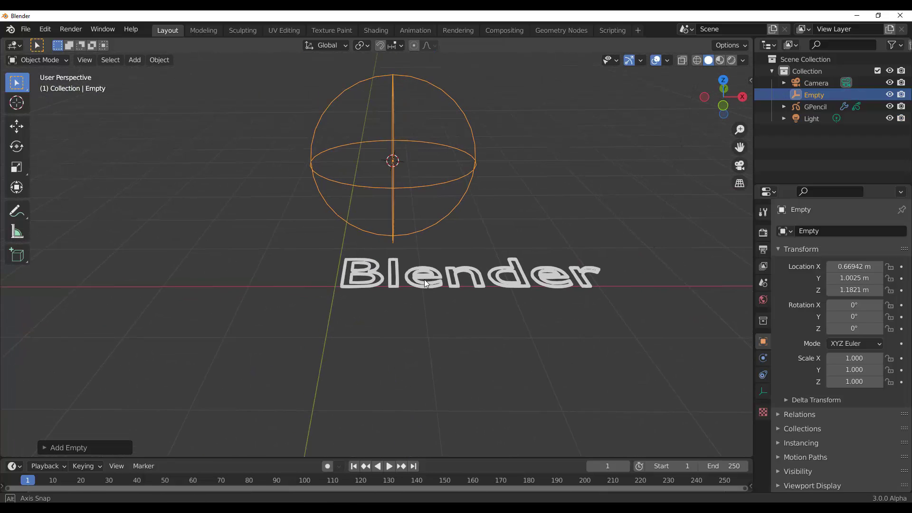
Assign the Empty as the Fading object of the text's Thickness modifier
click(498, 286)
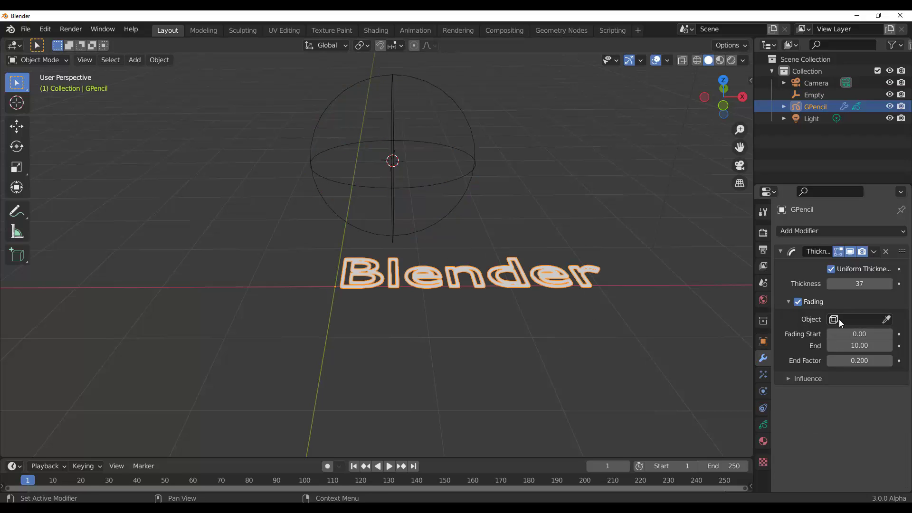
click(841, 317)
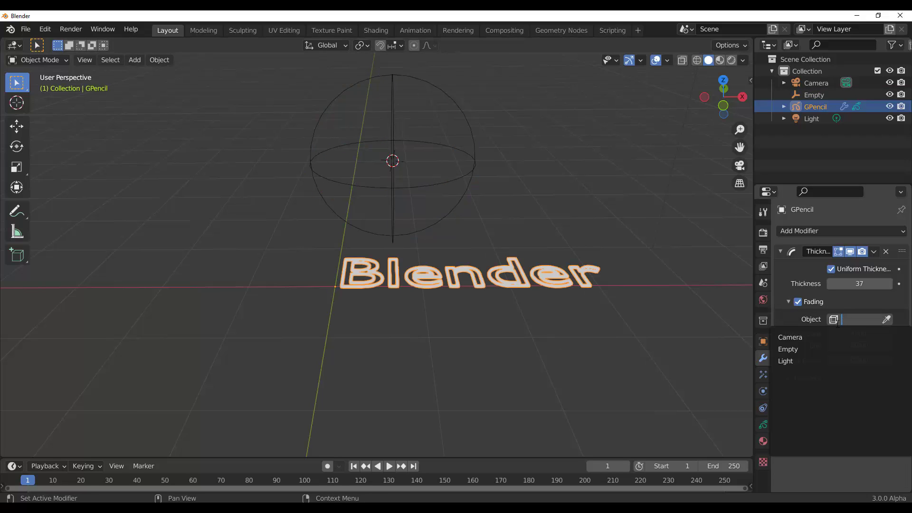
click(801, 350)
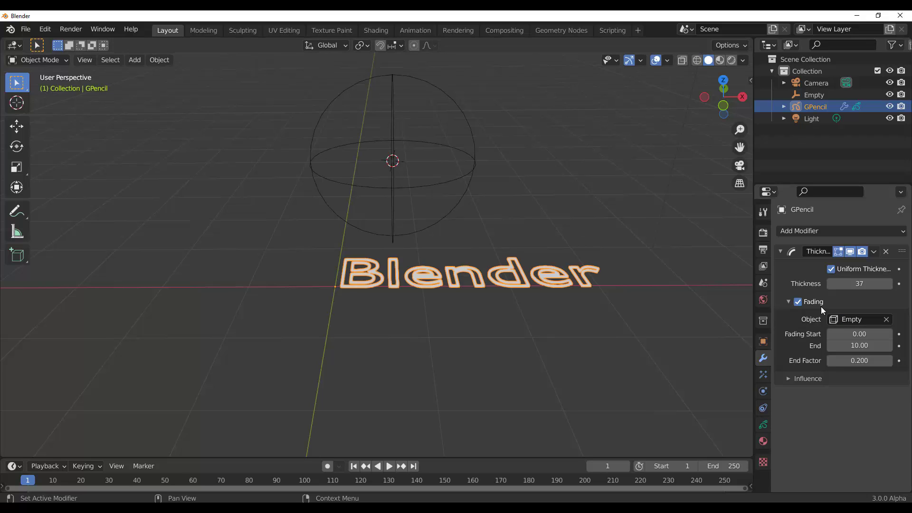
Move the sphere empty beside the letter B, at about X -0.41 m, Y 0.60 m, Z 0.50 m
click(475, 162)
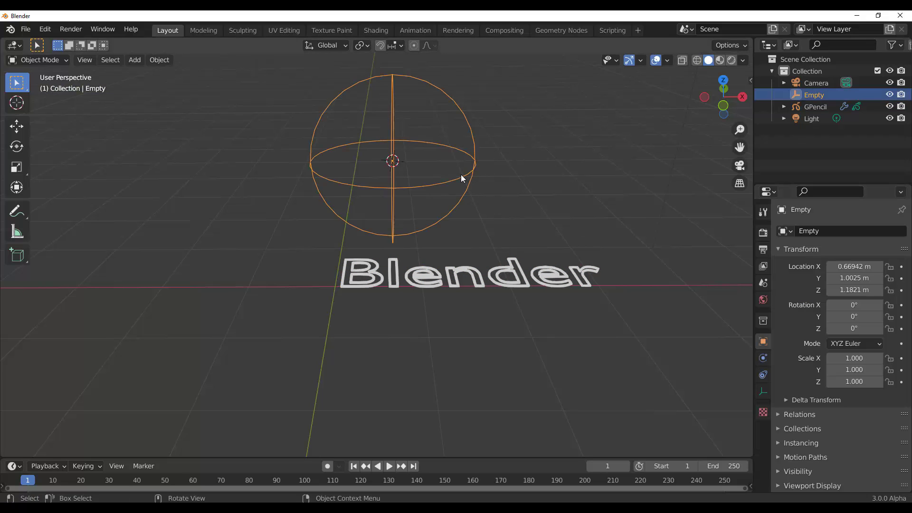
click(17, 126)
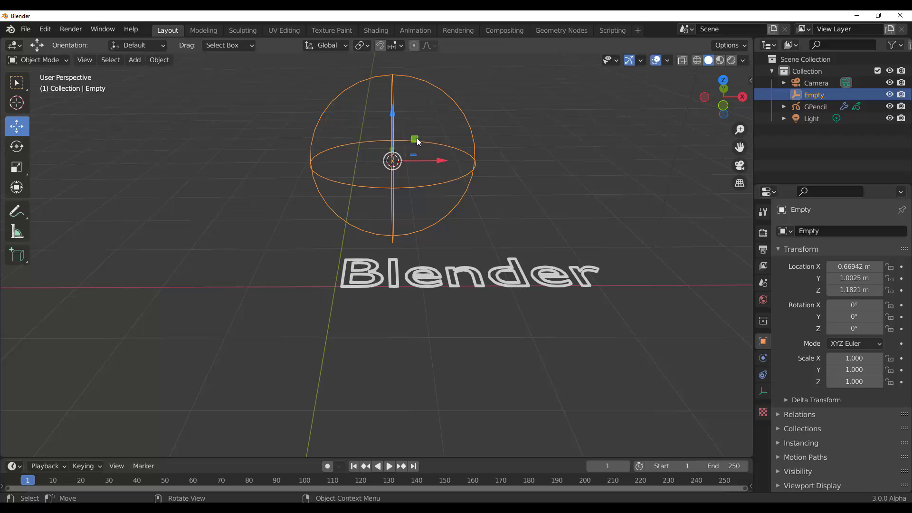
drag(414, 139, 476, 191)
middle_drag(436, 301, 436, 335)
shift+middle_drag(541, 294, 448, 308)
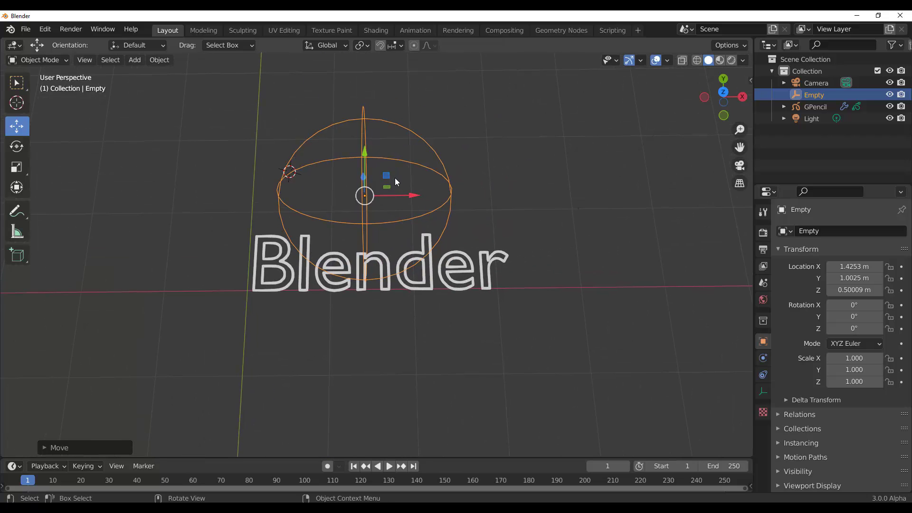
middle_drag(421, 195, 404, 186)
drag(403, 184, 148, 184)
middle_drag(480, 326, 443, 336)
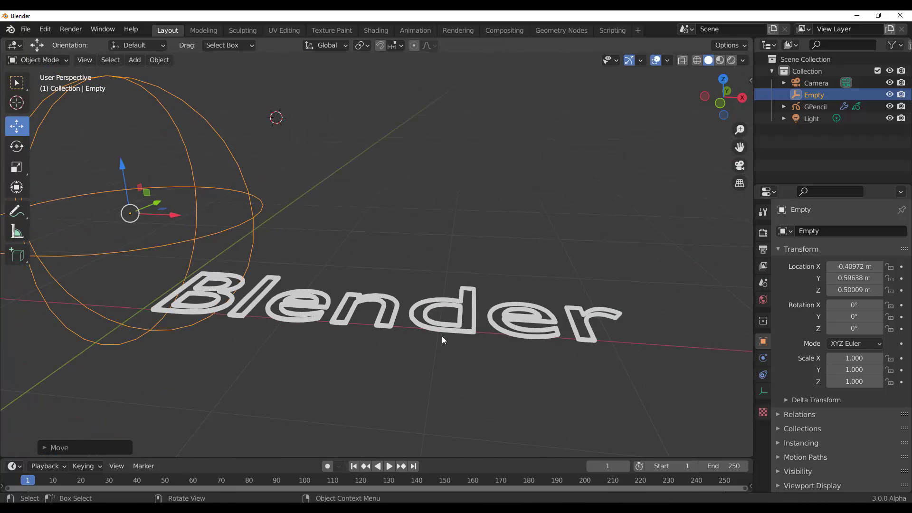
Move the sphere empty along X away from the text to about -0.91 m
click(443, 329)
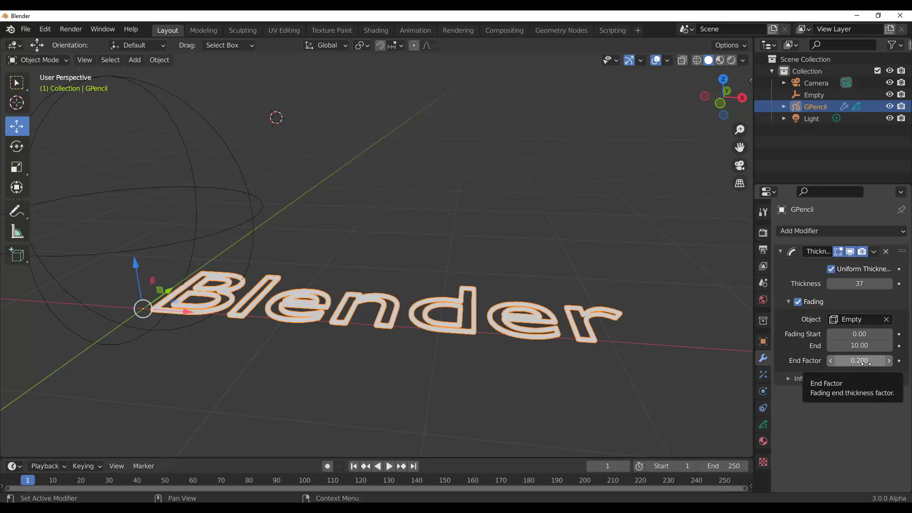
scroll(405, 265, down, 3)
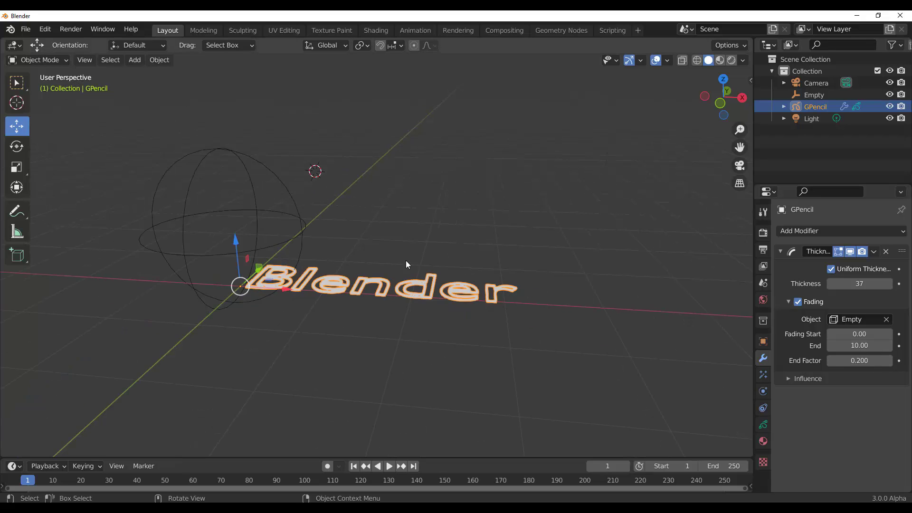
middle_drag(405, 261, 405, 272)
click(257, 233)
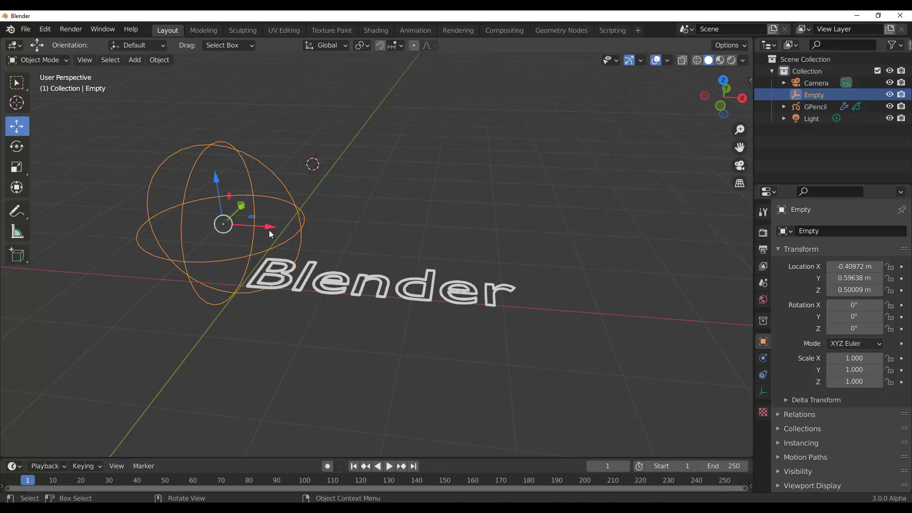
drag(269, 233, 207, 248)
Set the Fading End Factor of the text's Thickness modifier to 0.1
click(449, 301)
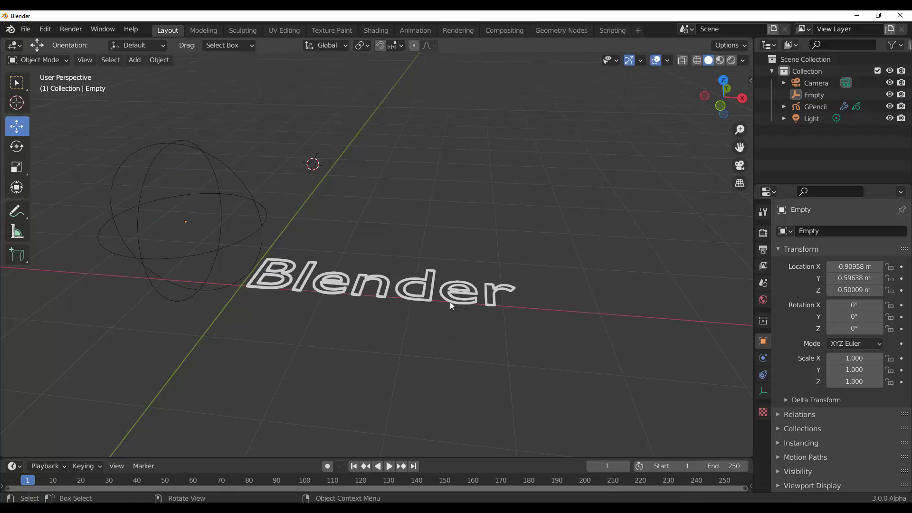
click(452, 302)
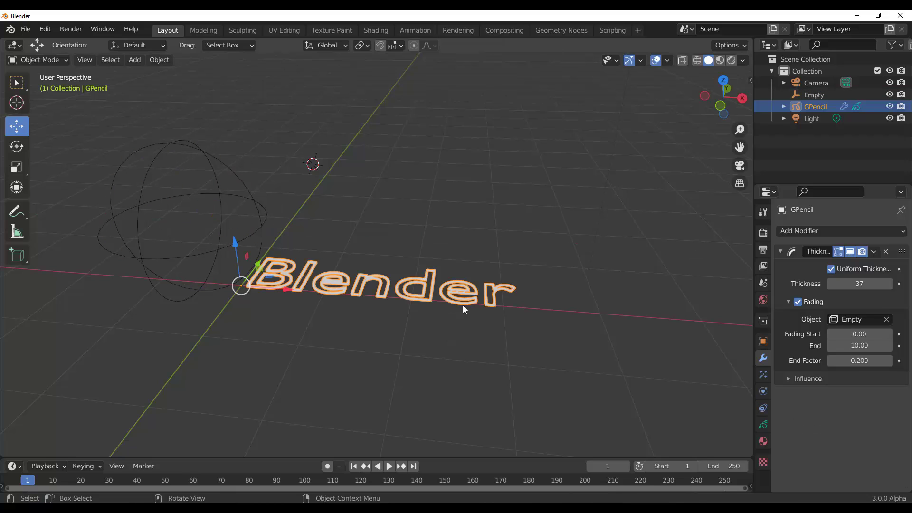
click(854, 361)
text(0.2)
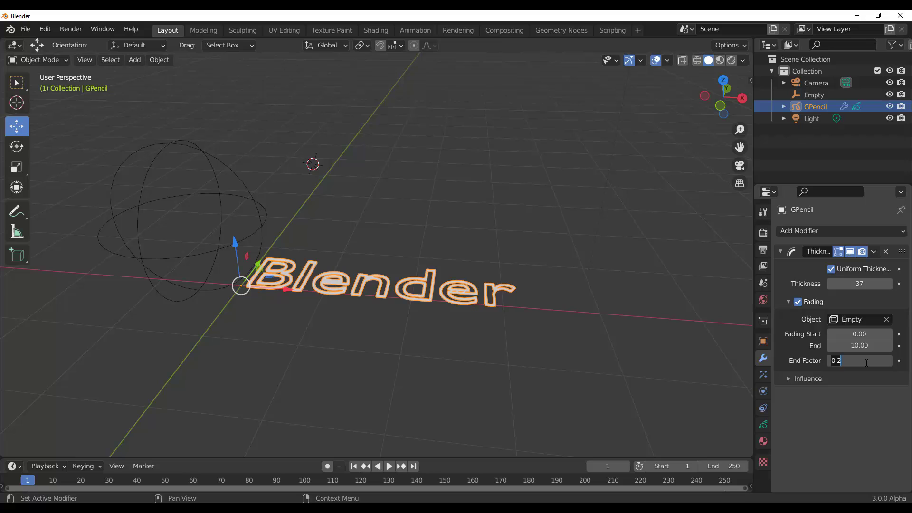
text(0.1)
key(Return)
middle_drag(524, 329, 408, 330)
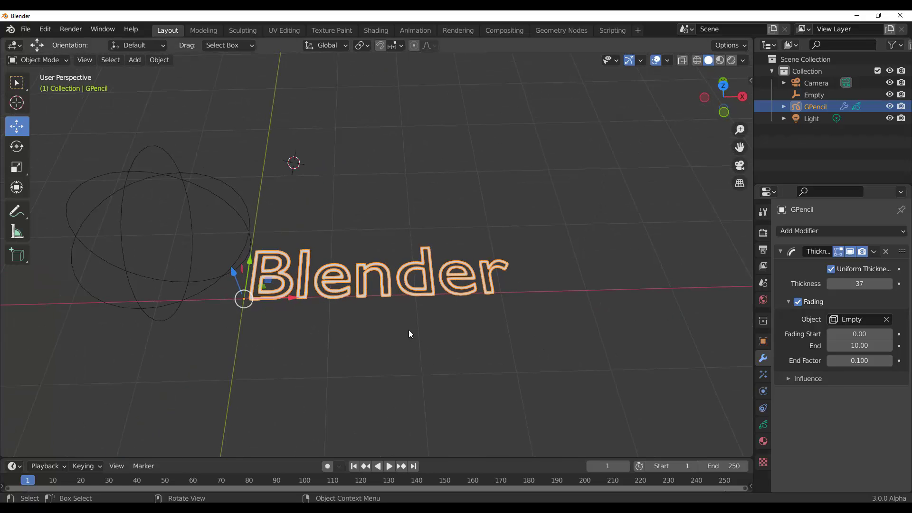
Move the sphere empty along X to about -1.34 m and set the text's Fading End Factor to 0.001
click(190, 265)
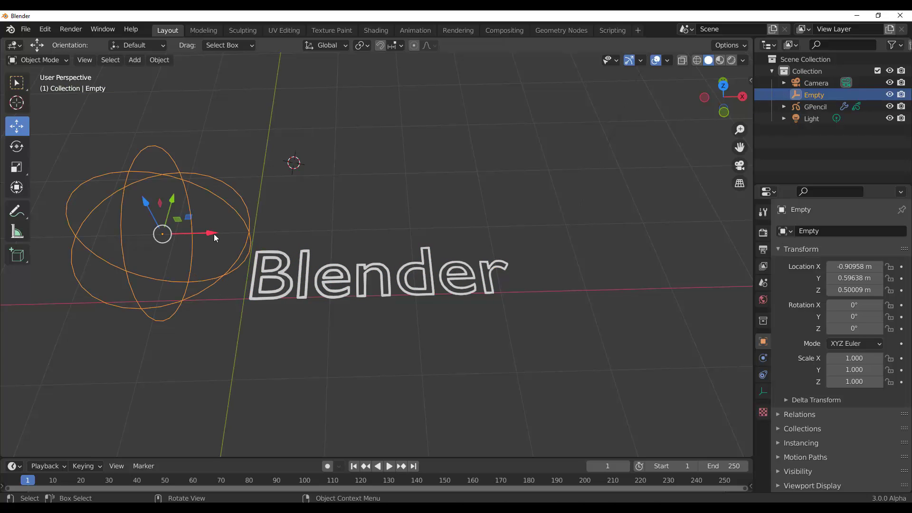
drag(214, 233, 184, 347)
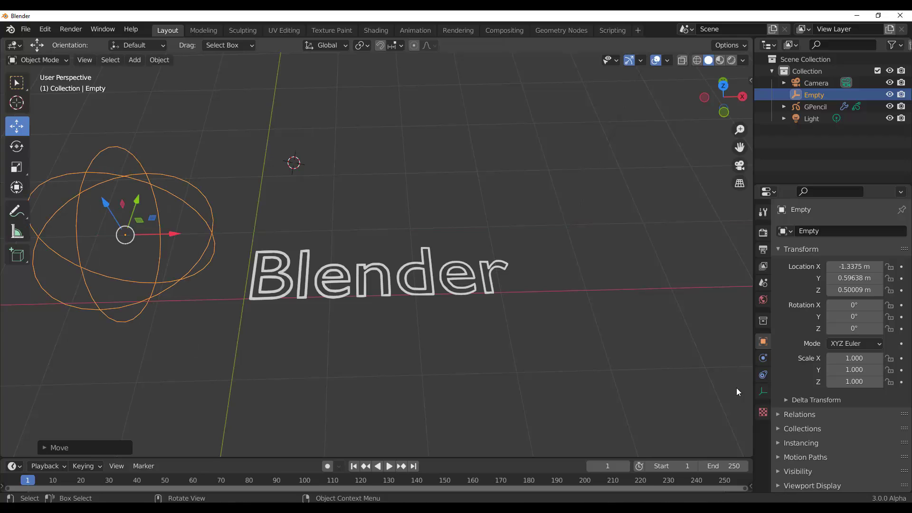
click(460, 291)
click(860, 360)
text(0.1)
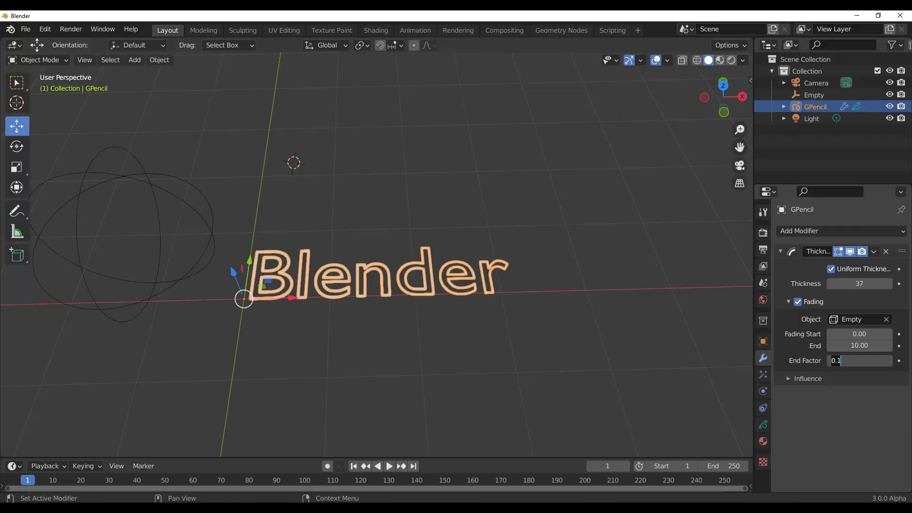
key(BackSpace)
text(001)
key(Return)
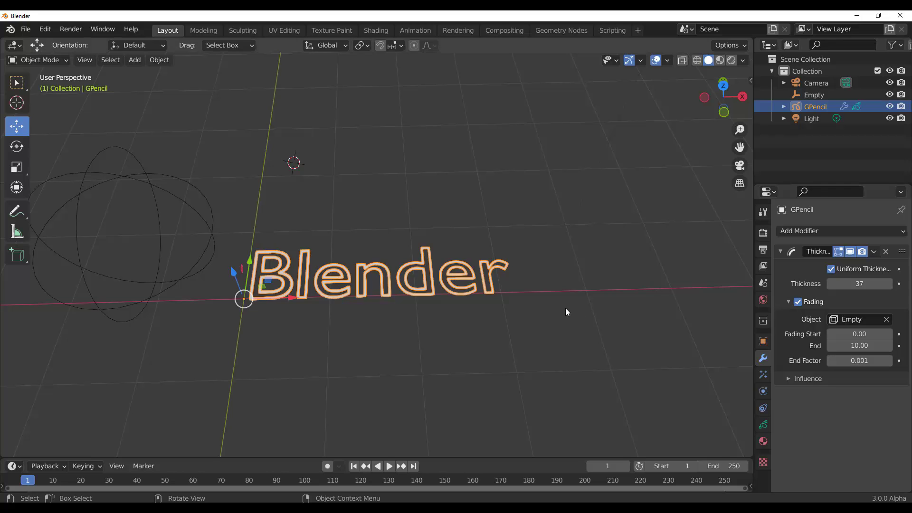
Move the sphere empty far from the text along X, to about -6.44 m
middle_drag(565, 308, 552, 311)
click(184, 238)
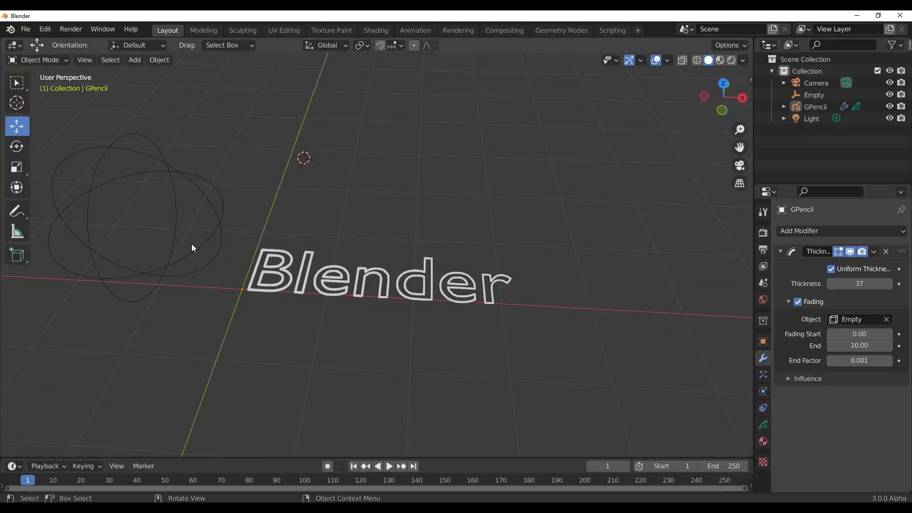
click(181, 227)
middle_drag(181, 227, 229, 273)
drag(282, 238, 56, 244)
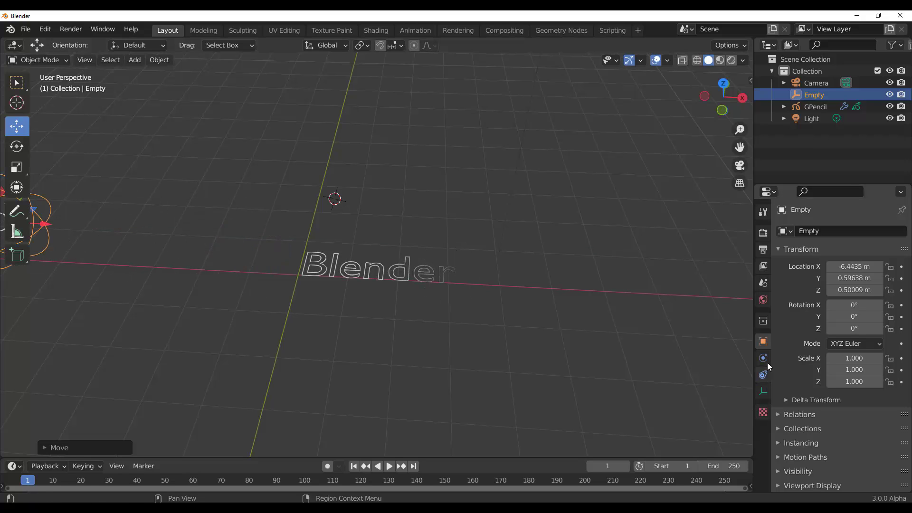
Change the text's Fading End Factor back to 0.1 and deselect the text
click(446, 279)
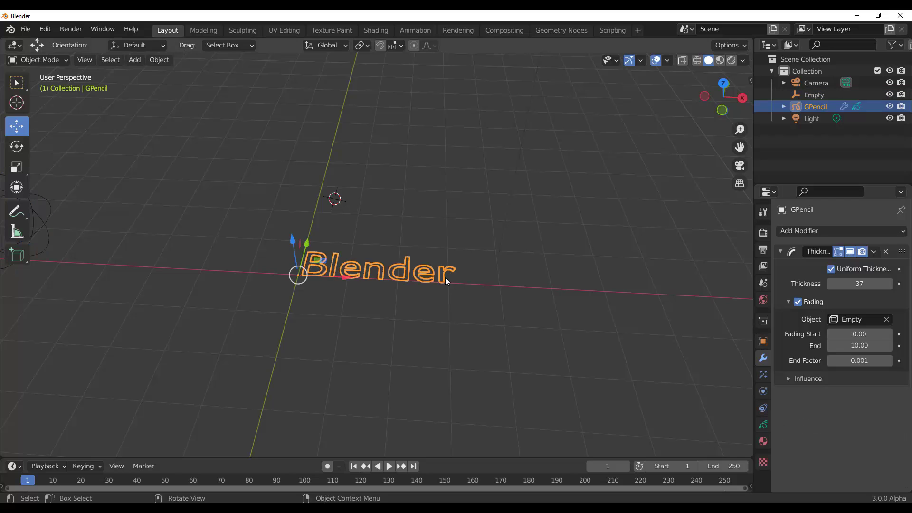
click(864, 361)
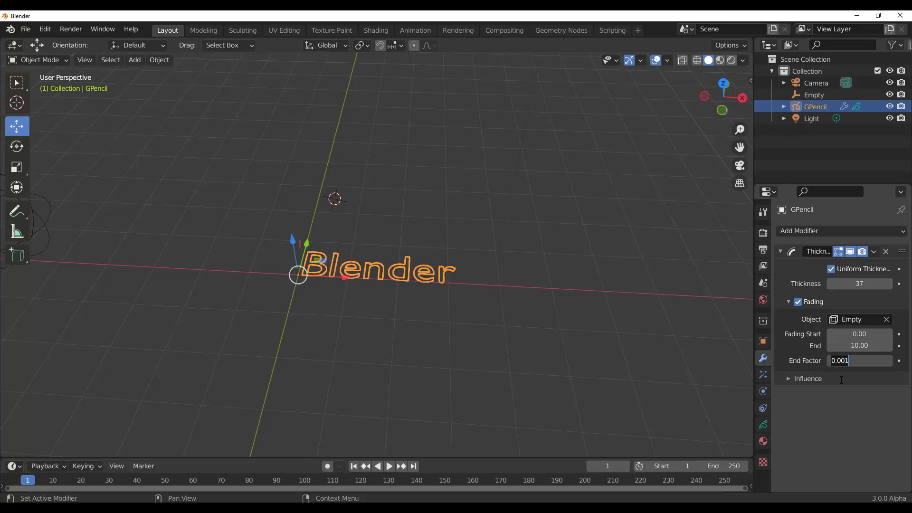
text(0.1)
key(Return)
click(460, 327)
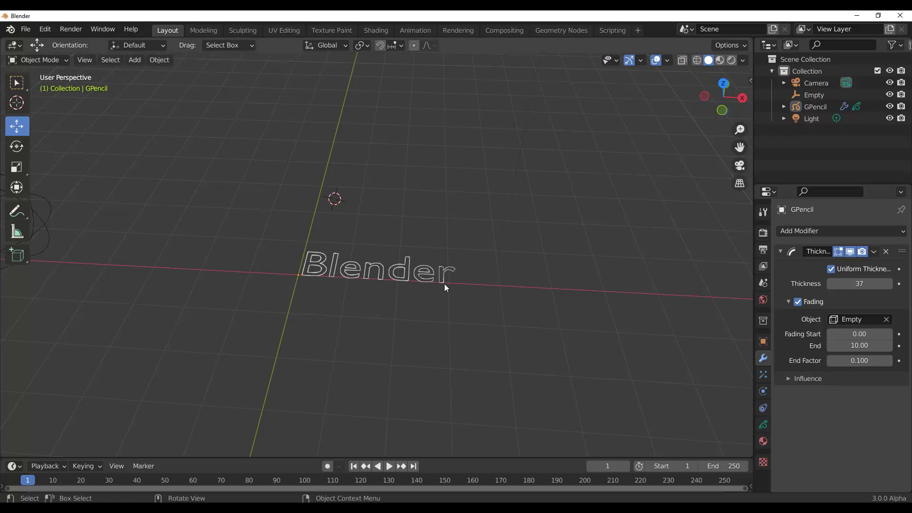
Set the Thickness modifier's Fading End Factor to 0.007 and its Fading End to 8.42
click(861, 360)
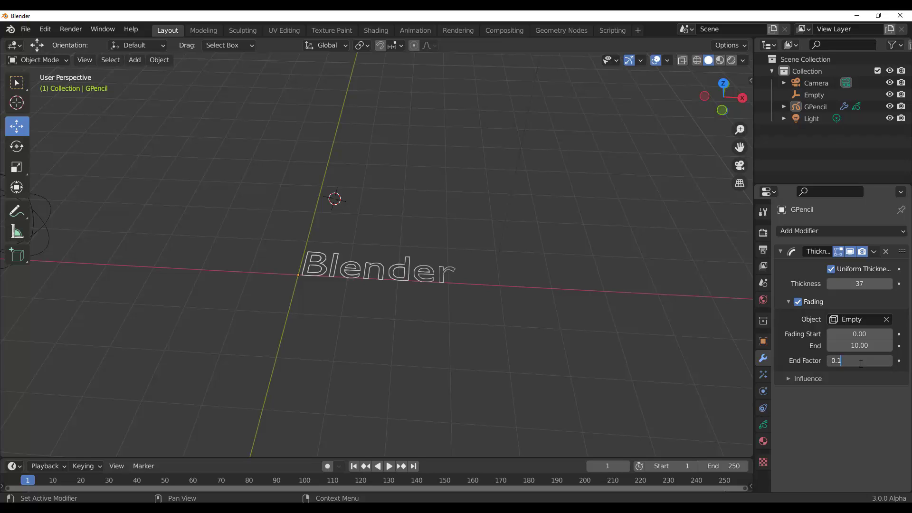
key(Return)
mouse_move(861, 361)
mouse_down()
mouse_move(831, 360)
mouse_move(909, 361)
mouse_move(836, 360)
mouse_up()
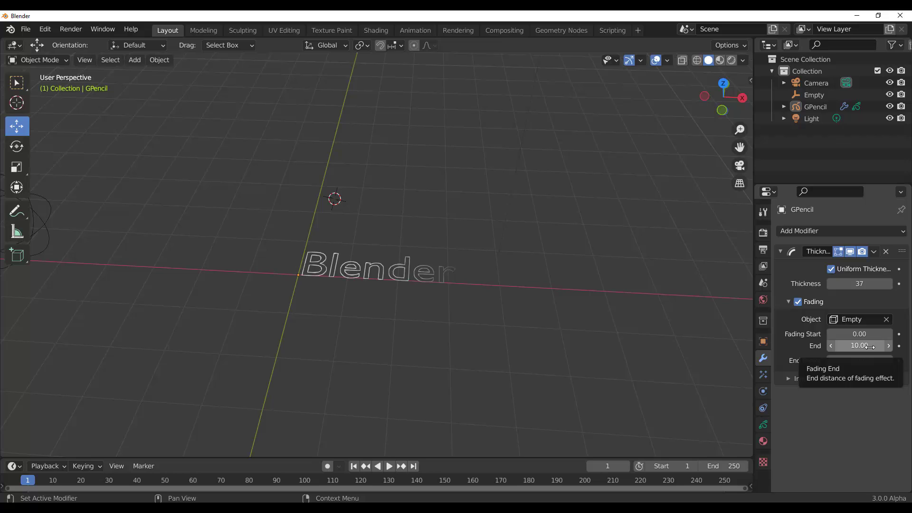
drag(870, 347, 850, 346)
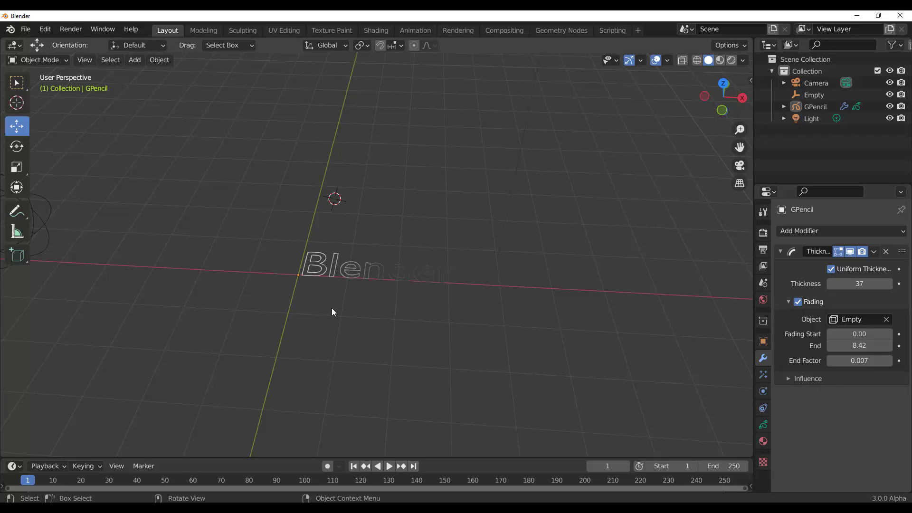
Move the sphere empty closer to the text along X, first to about -4.71 m and finally to about -3.03 m
click(52, 229)
key(g)
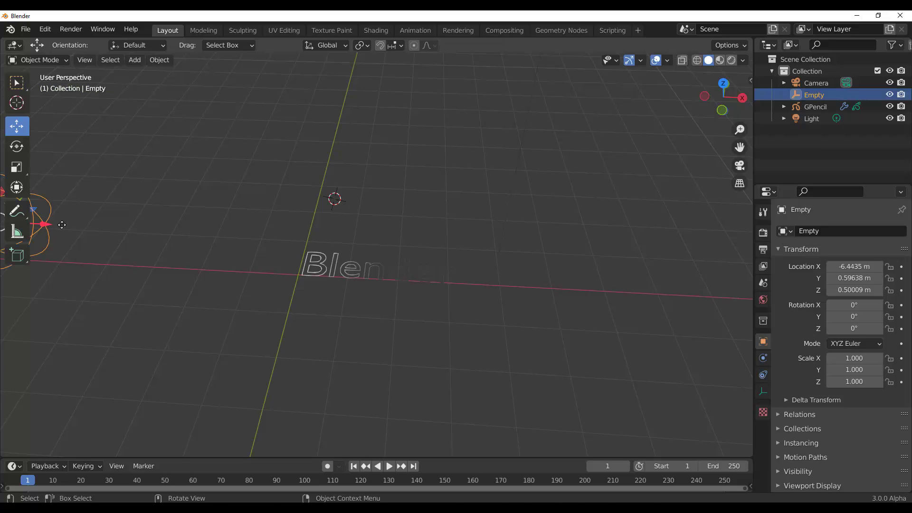
click(90, 228)
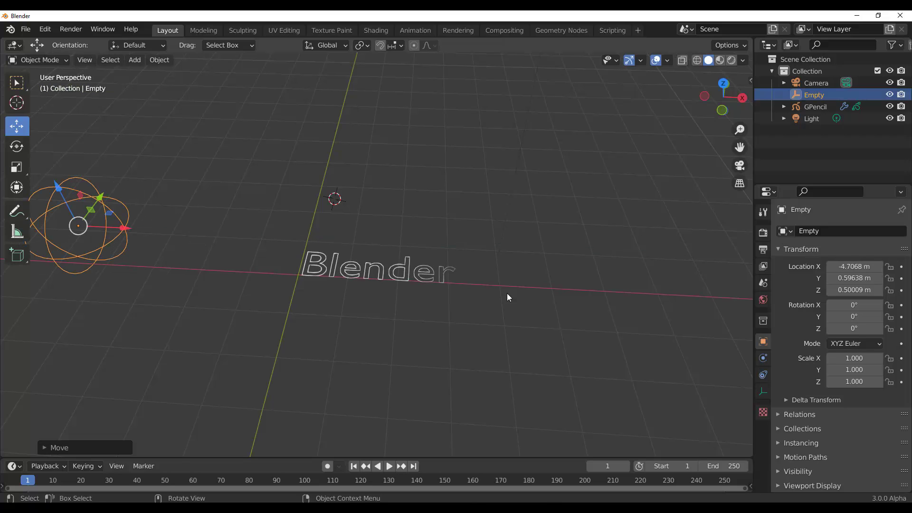
click(367, 270)
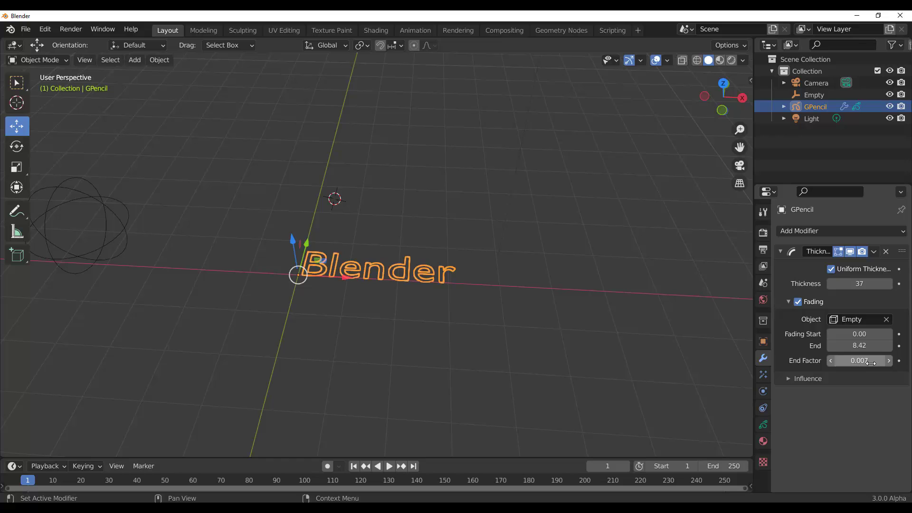
click(101, 233)
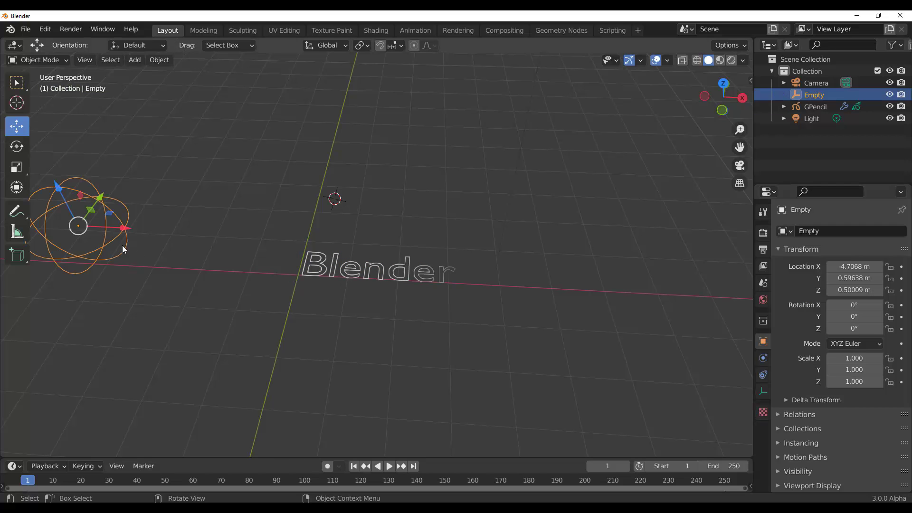
key(g)
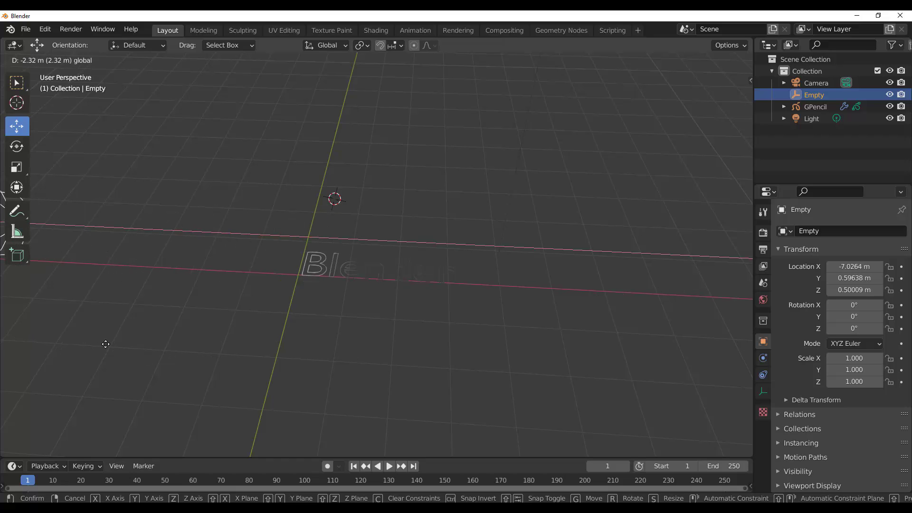
drag(76, 349, 231, 363)
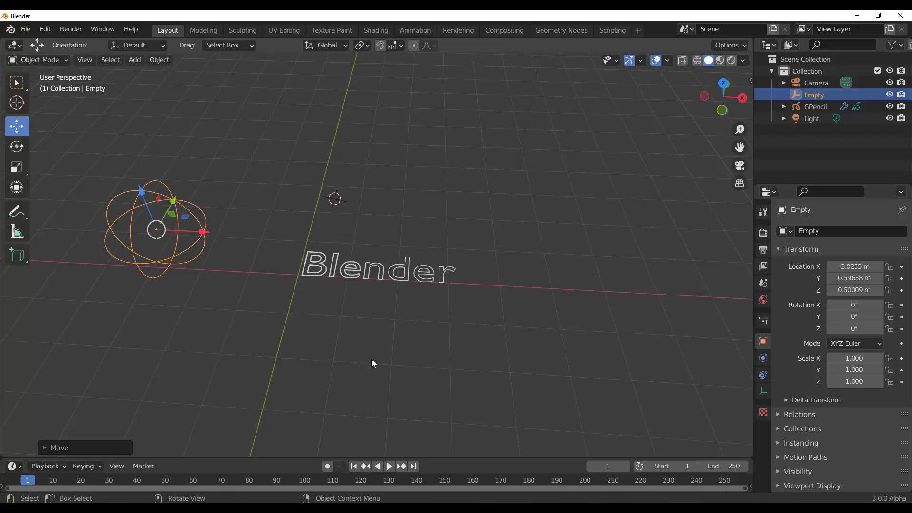
Set the text's Thickness modifier value to 89 and add an Opacity modifier to the text
click(393, 276)
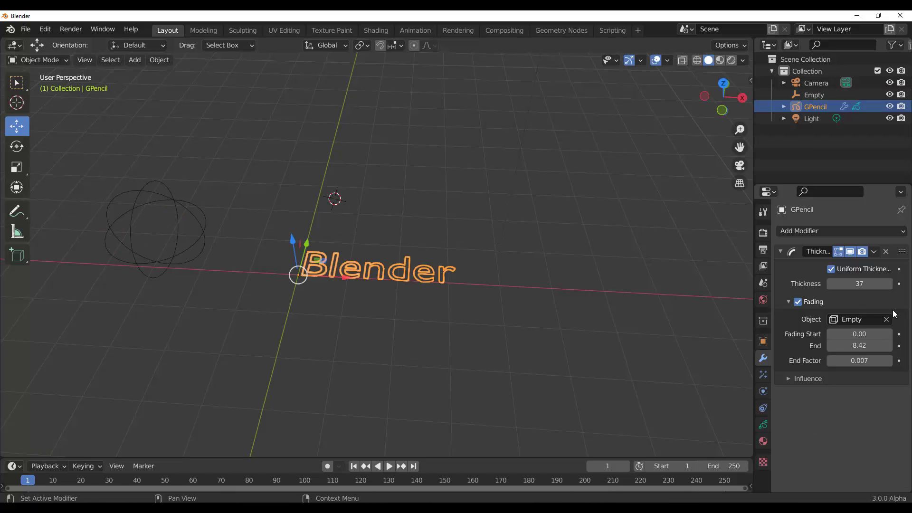
mouse_move(859, 284)
mouse_down()
mouse_move(888, 285)
mouse_move(870, 284)
mouse_up()
click(823, 233)
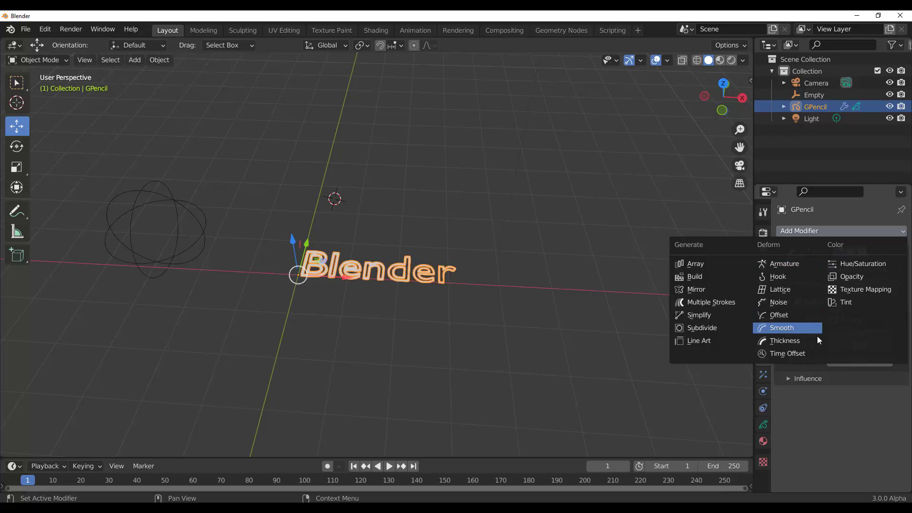
click(856, 276)
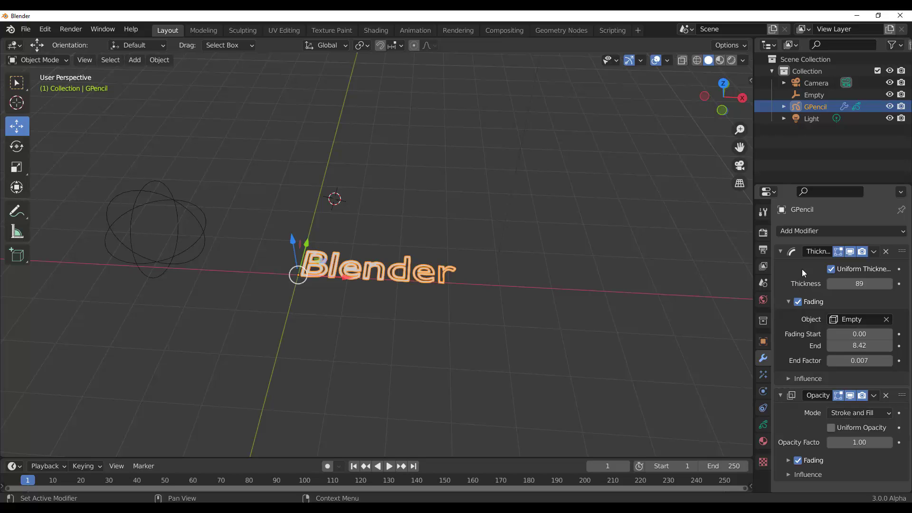
Hide the Thickness modifier's effect in the viewport and set Empty as the Opacity modifier's Fading object
click(780, 252)
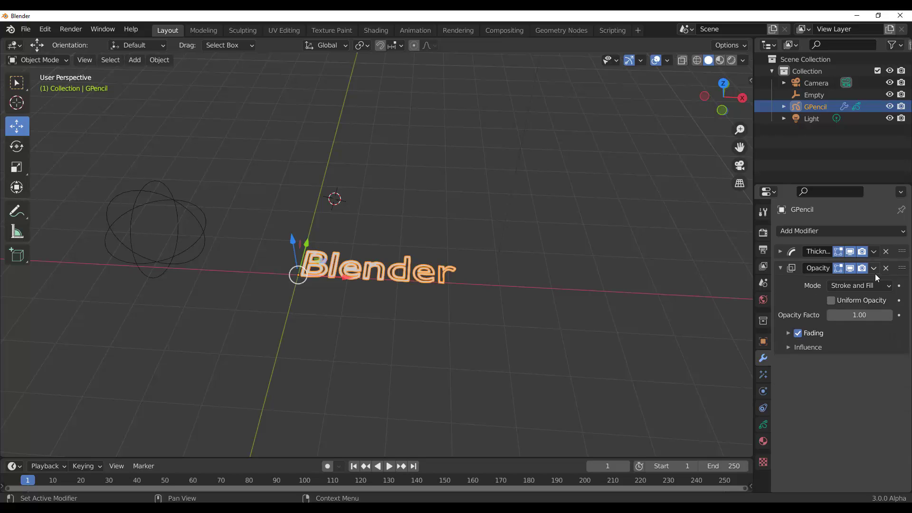
click(850, 253)
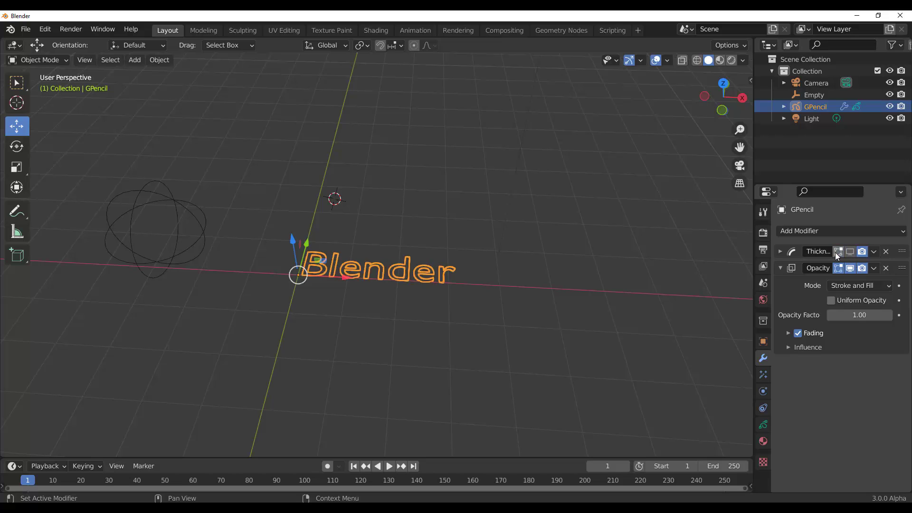
click(791, 335)
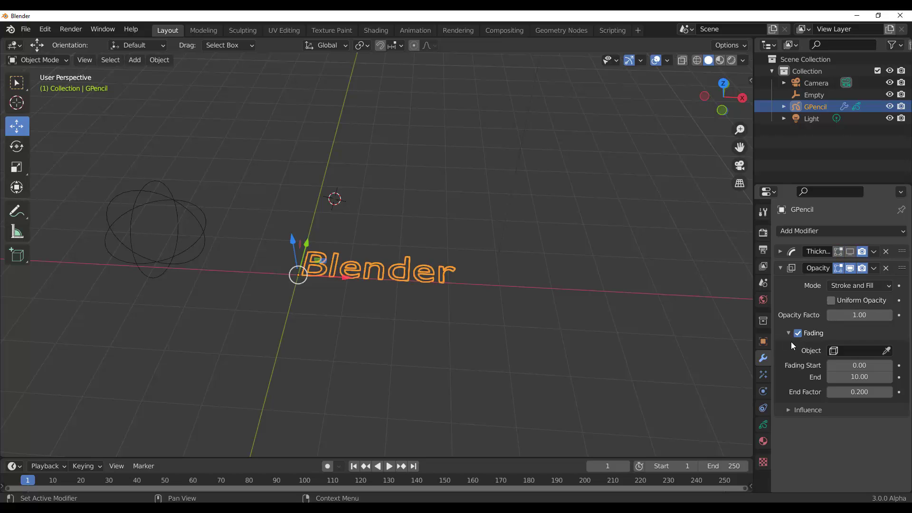
click(855, 351)
click(801, 381)
click(290, 306)
Move the sphere empty along X to about -0.58 m, close to the start of the text
click(206, 255)
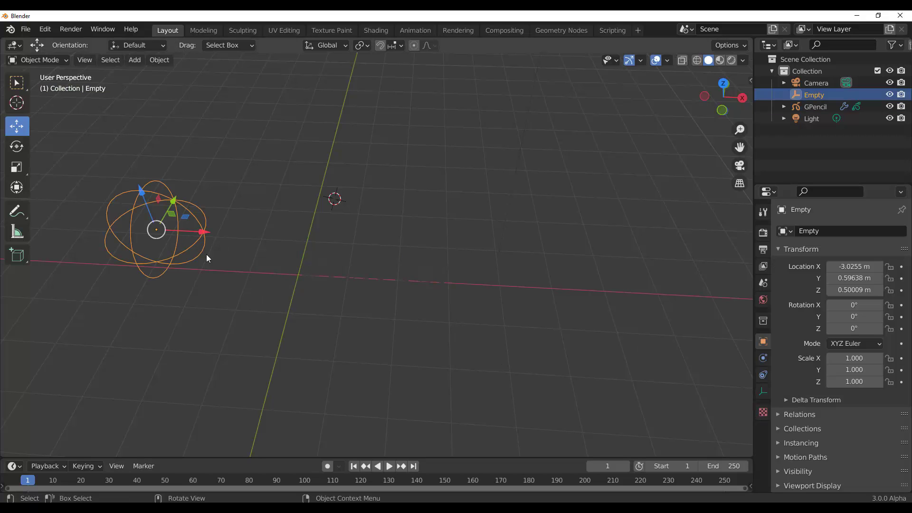
drag(213, 238, 326, 245)
scroll(335, 251, up, 2)
scroll(338, 254, up, 3)
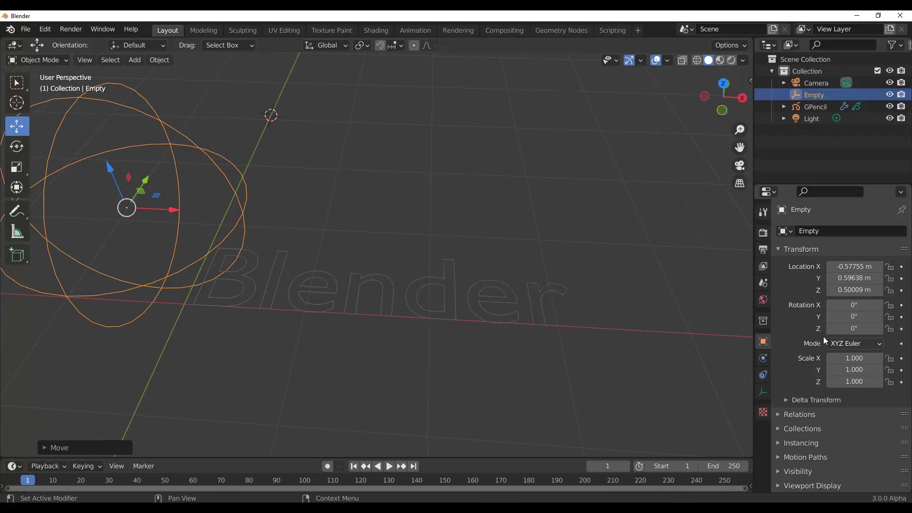
Toggle the text's Thickness modifier on and back off in the viewport, and enable Uniform Opacity in the Opacity modifier
click(438, 293)
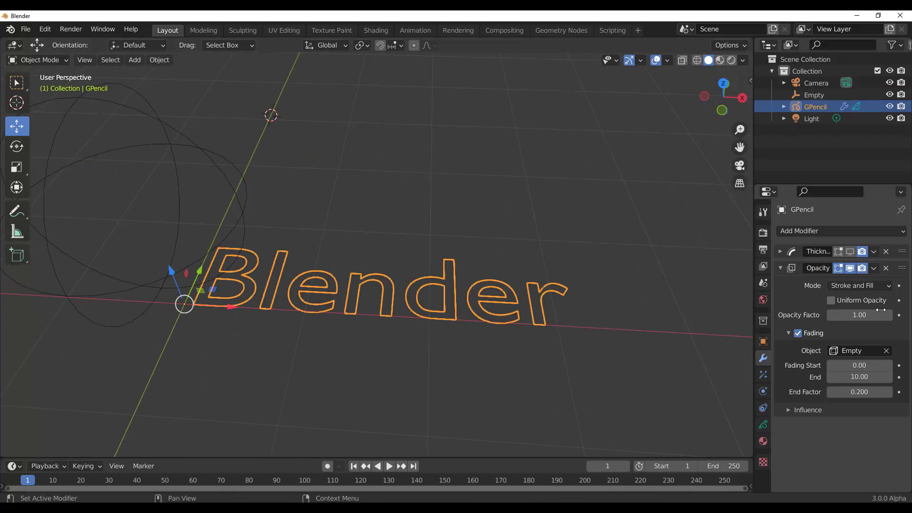
click(850, 253)
click(587, 388)
scroll(498, 355, down, 3)
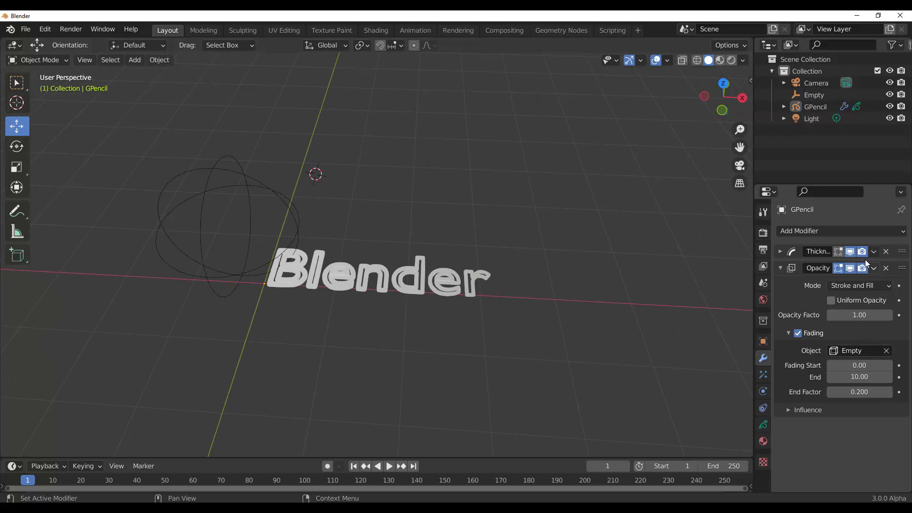
click(850, 252)
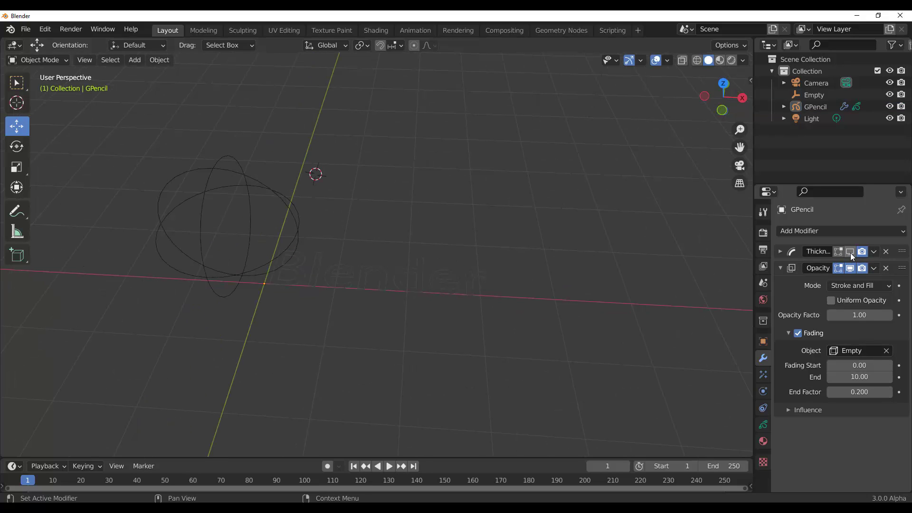
click(843, 302)
Move the sphere empty away from the text along X, to about -3.91 m
middle_drag(689, 298, 253, 246)
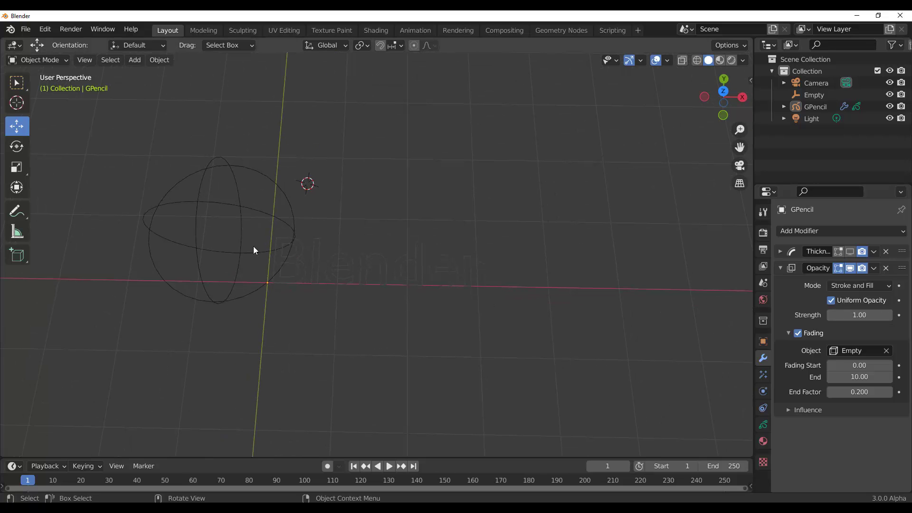
click(231, 203)
key(g)
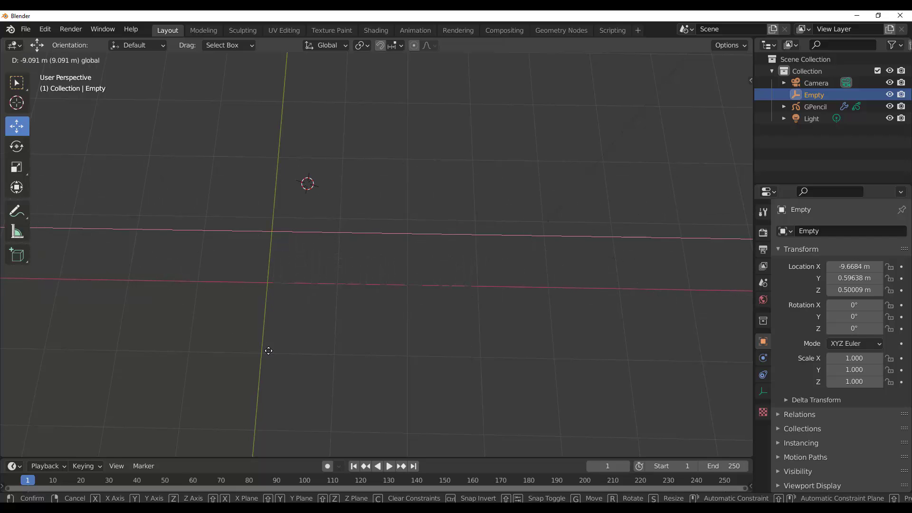
click(5, 311)
scroll(5, 311, up, 4)
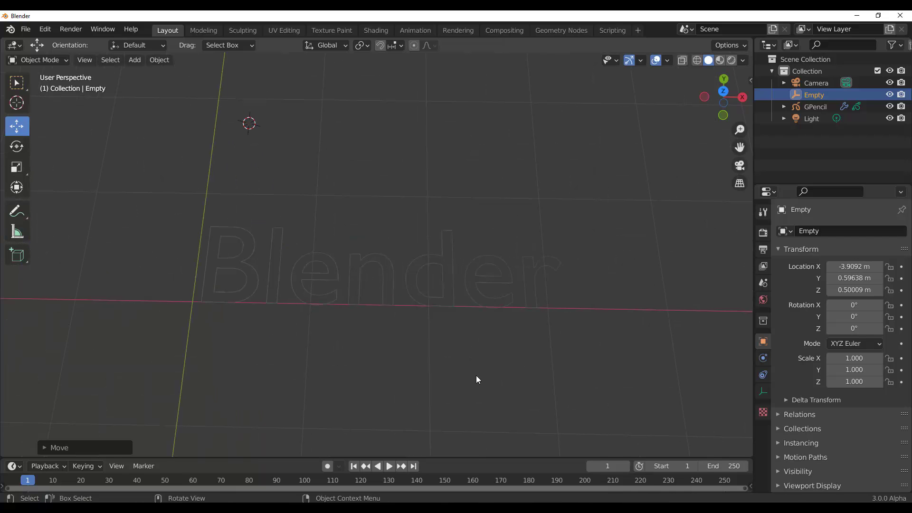
Move the sphere empty freely far from the text, to about X -11.26 m, Y 1.36 m, Z 0.56 m
middle_drag(478, 379, 618, 225)
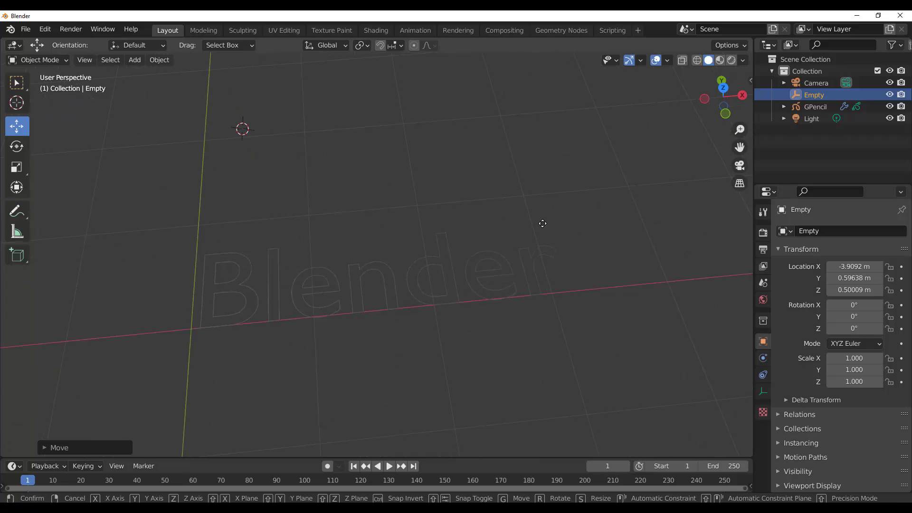
key(g)
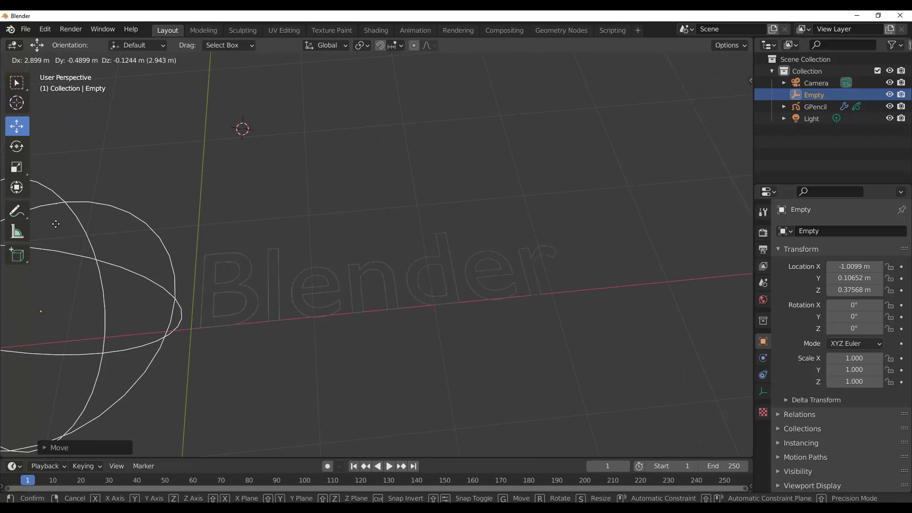
click(459, 266)
middle_drag(456, 275, 424, 272)
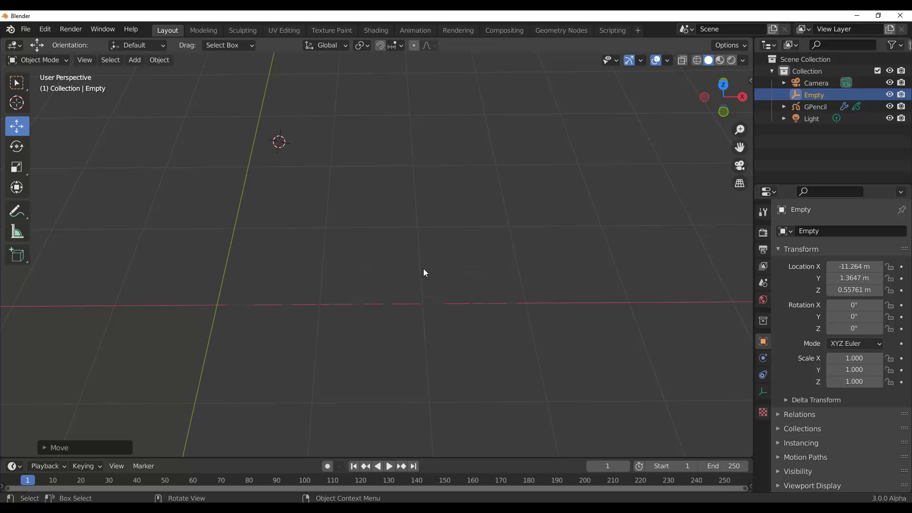
Delete the text's Opacity modifier and expand the Thickness modifier's settings
click(448, 300)
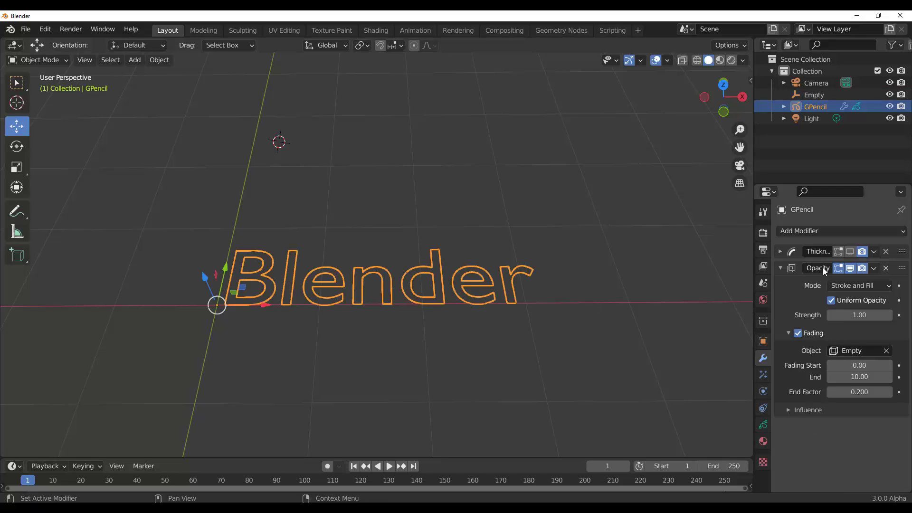
click(780, 268)
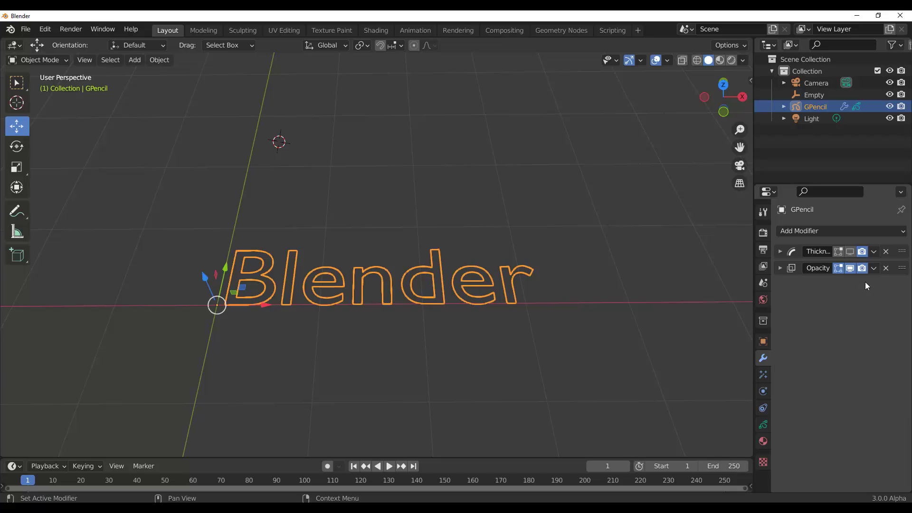
click(886, 268)
click(780, 252)
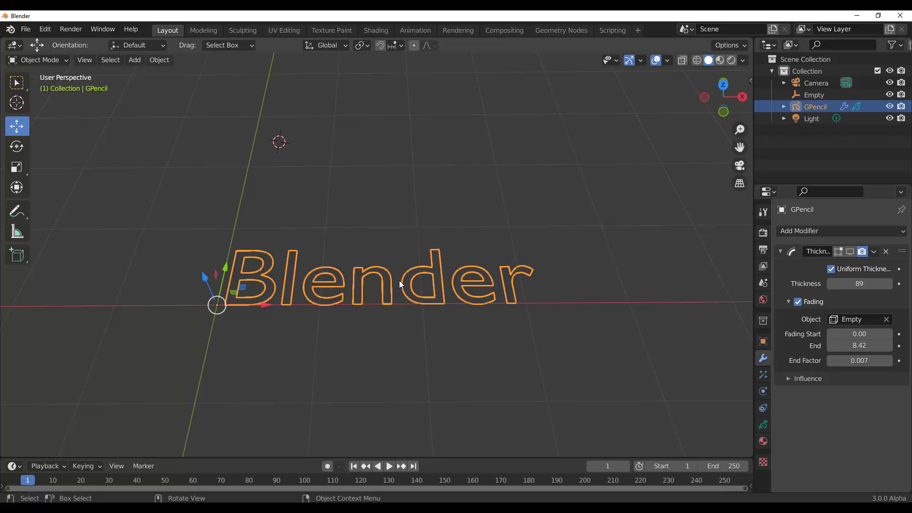
Re-enable the text's Thickness modifier in the viewport
scroll(409, 292, down, 5)
drag(531, 344, 589, 380)
scroll(453, 348, down, 4)
click(167, 233)
key(KP_Decimal)
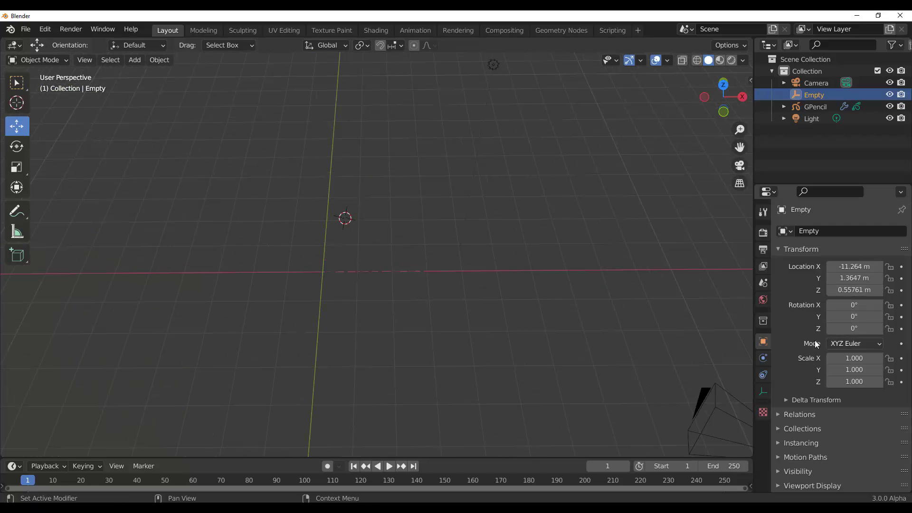
click(426, 268)
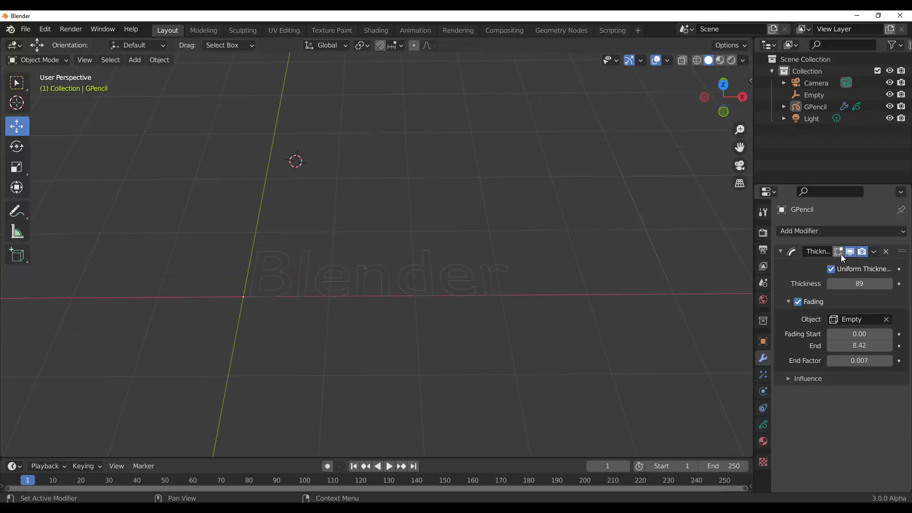
Move the sphere empty along X to about -5.4 m
key(g)
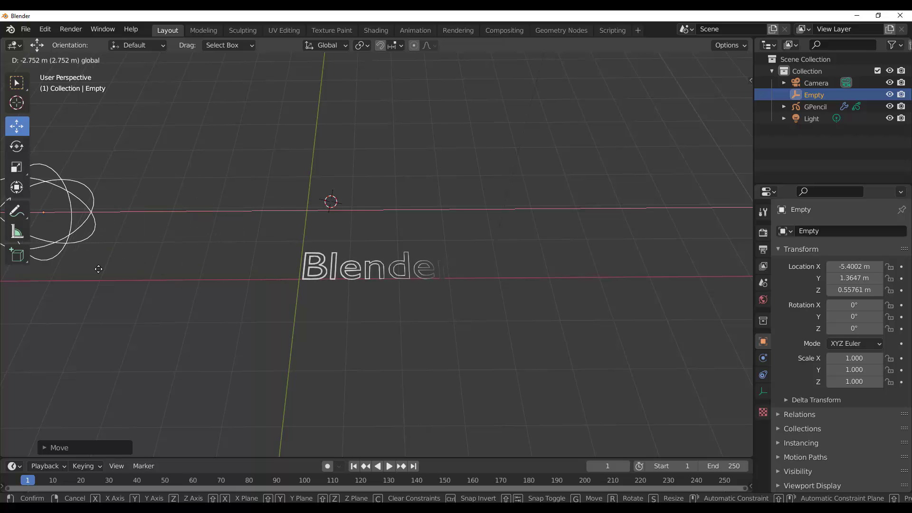
click(97, 269)
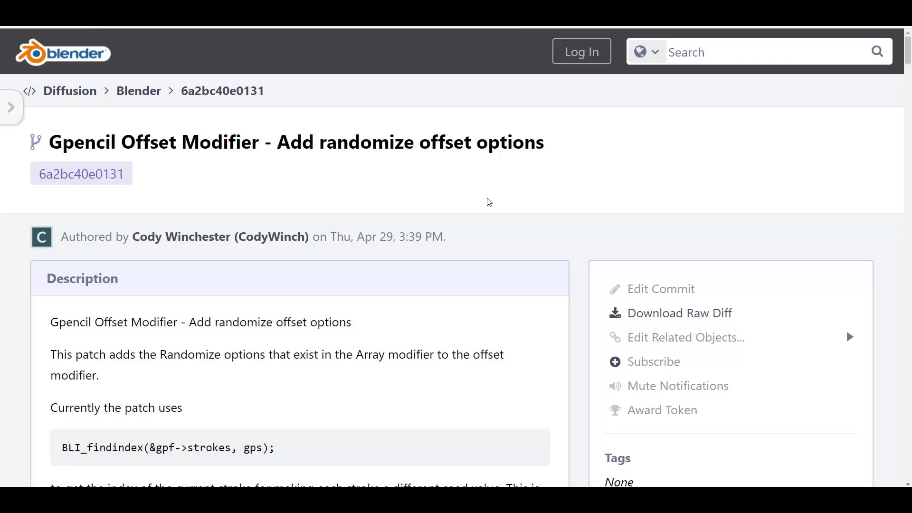
Switch to the web browser and read the commit description on randomize options for the Gpencil Offset Modifier
scroll(489, 202, down, 10)
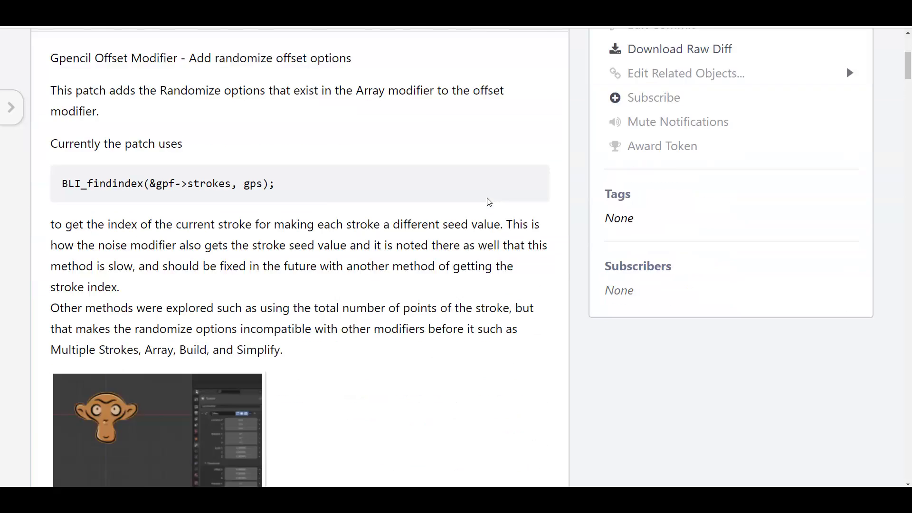
scroll(375, 234, up, 6)
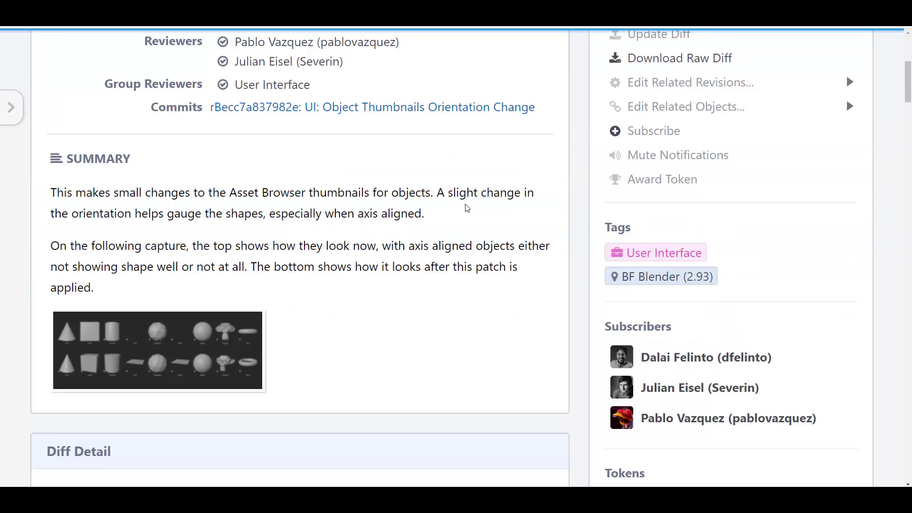
Examine the enlarged before-and-after image of the Asset Browser thumbnails in the Object Thumbnails Orientation Change revision
scroll(467, 208, down, 2)
click(127, 278)
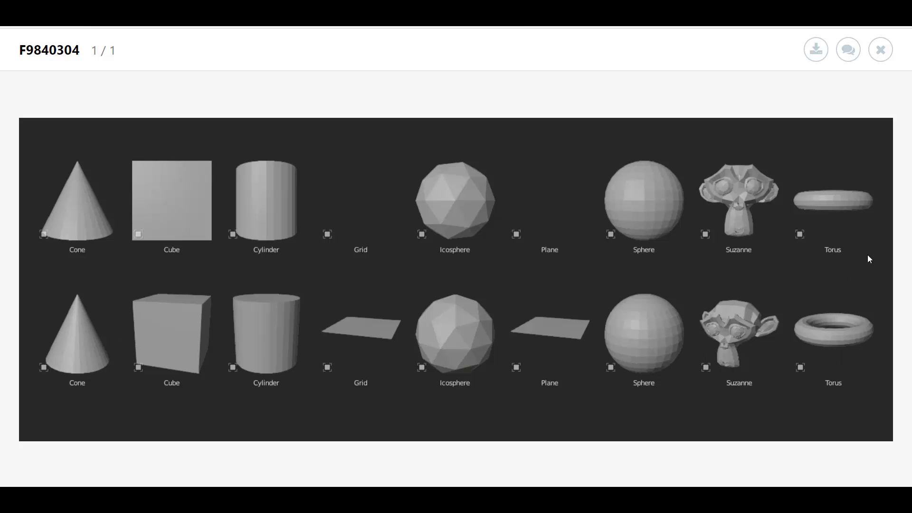
key(Escape)
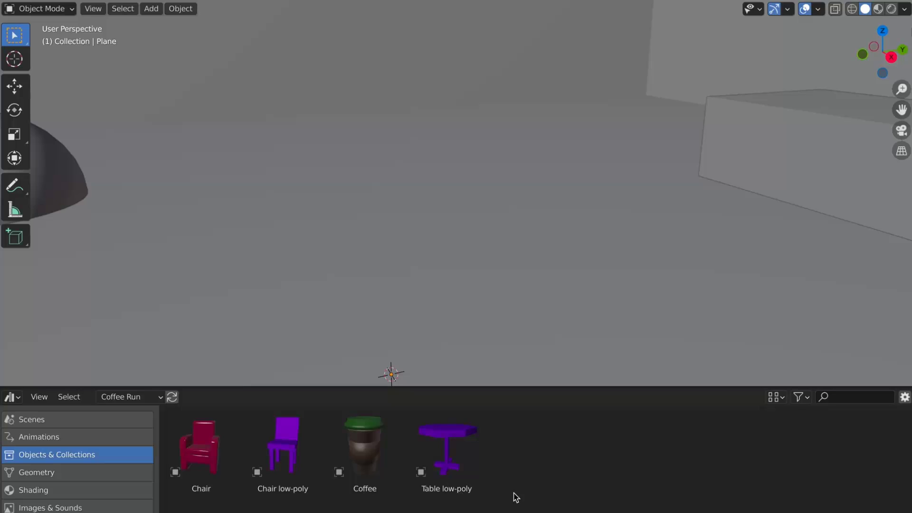
Switch to Blender and place the Table low-poly asset on the floor with two separate Coffee assets on its tabletop
drag(448, 442, 482, 295)
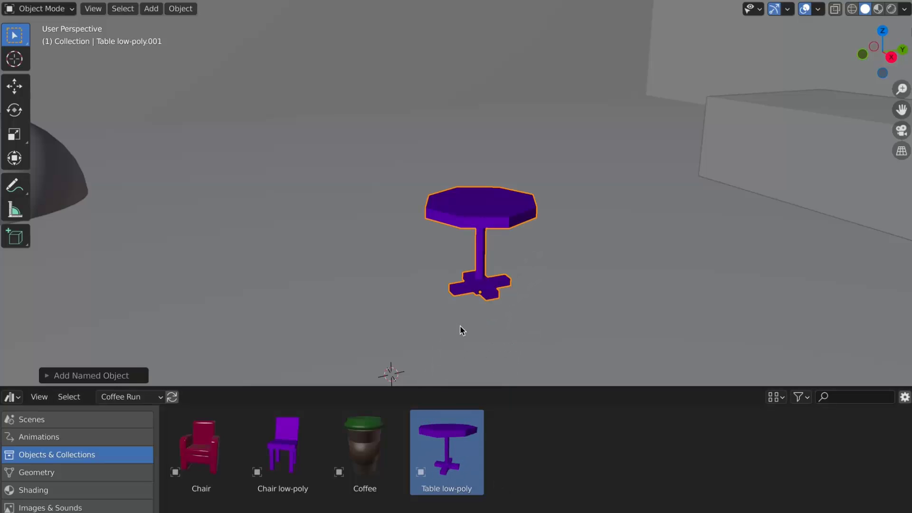
drag(365, 446, 465, 205)
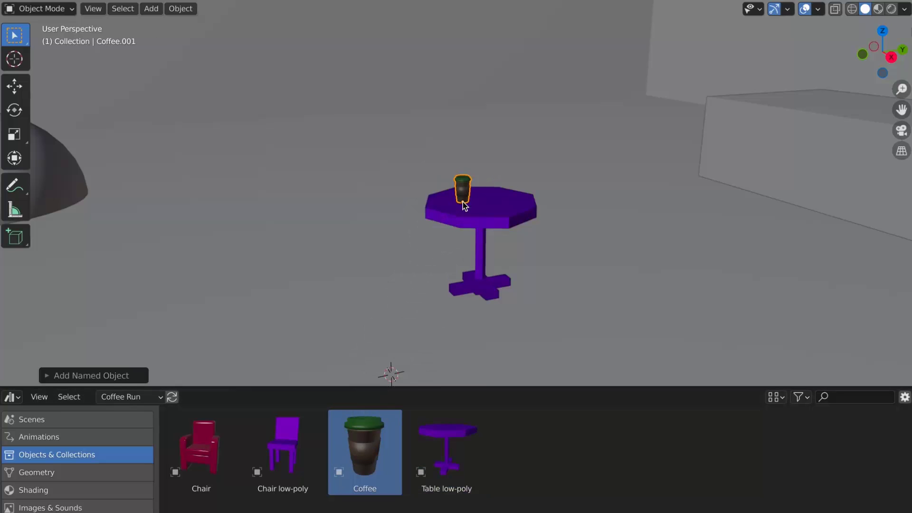
drag(368, 433, 508, 198)
scroll(508, 199, up, 3)
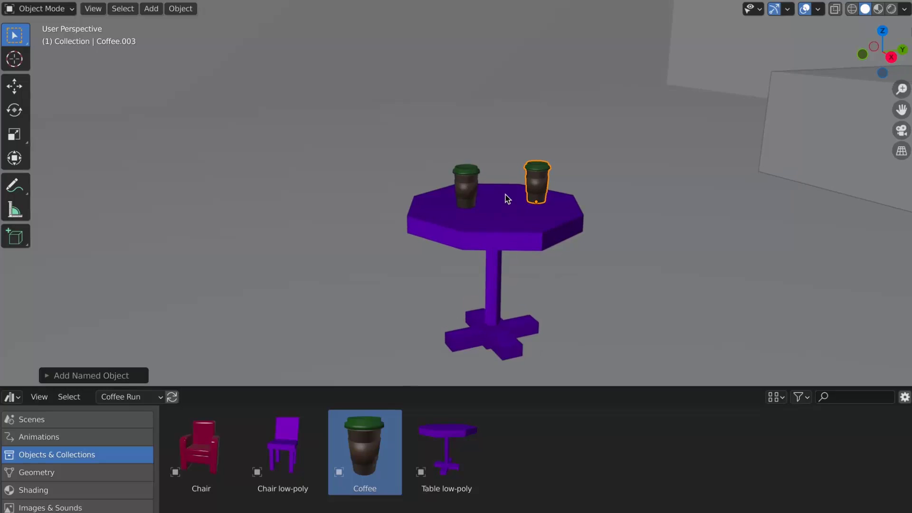
Stack two more Coffee assets on top of one of the cups on the table
scroll(508, 199, up, 2)
drag(367, 457, 468, 159)
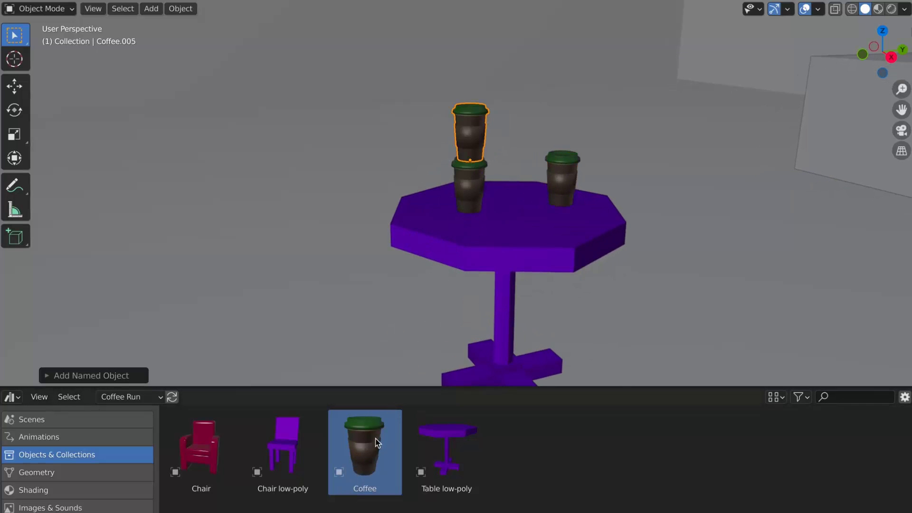
drag(377, 443, 470, 109)
scroll(514, 207, down, 4)
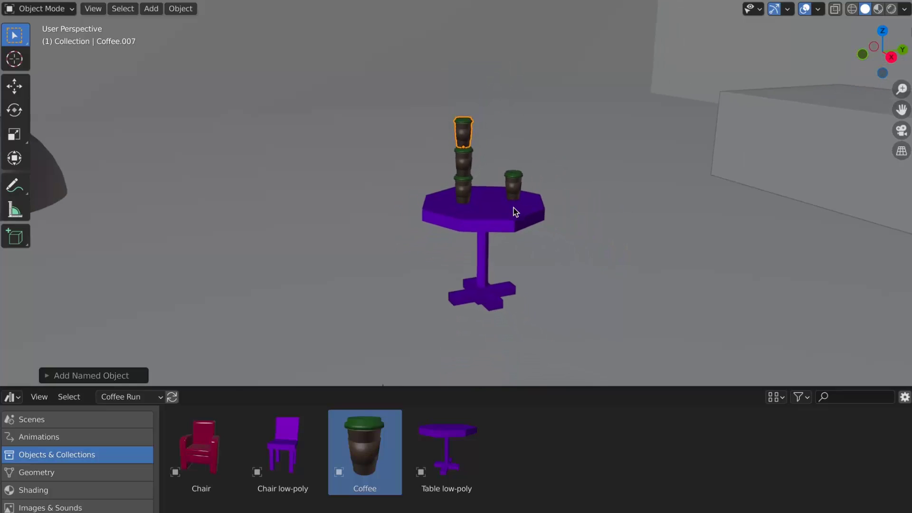
Place the Chair asset on the floor beside the table, on the side nearest the large box
middle_drag(514, 207, 508, 223)
drag(200, 452, 570, 285)
scroll(288, 263, down, 2)
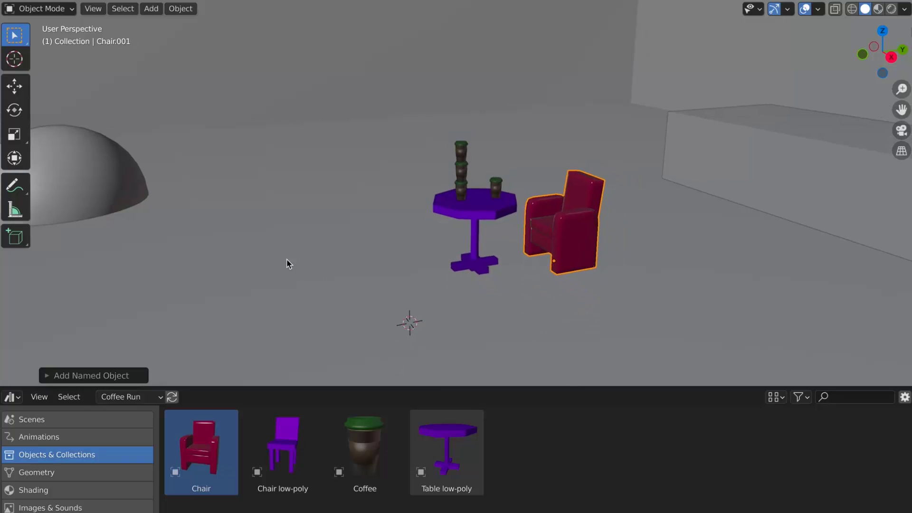
Place a Table low-poly on the dome's side with another on its tabletop, and a Chair low-poly on the large box
scroll(288, 263, down, 2)
drag(451, 439, 169, 171)
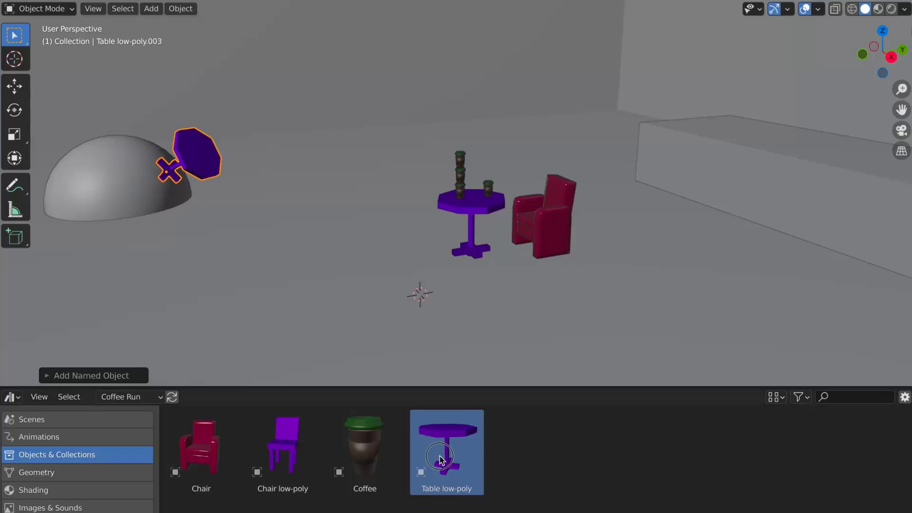
drag(442, 451, 198, 158)
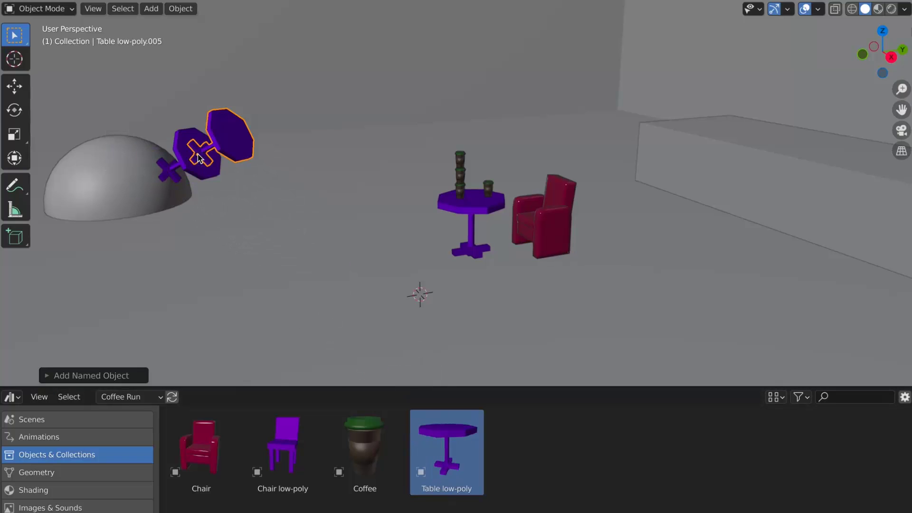
drag(280, 459, 798, 181)
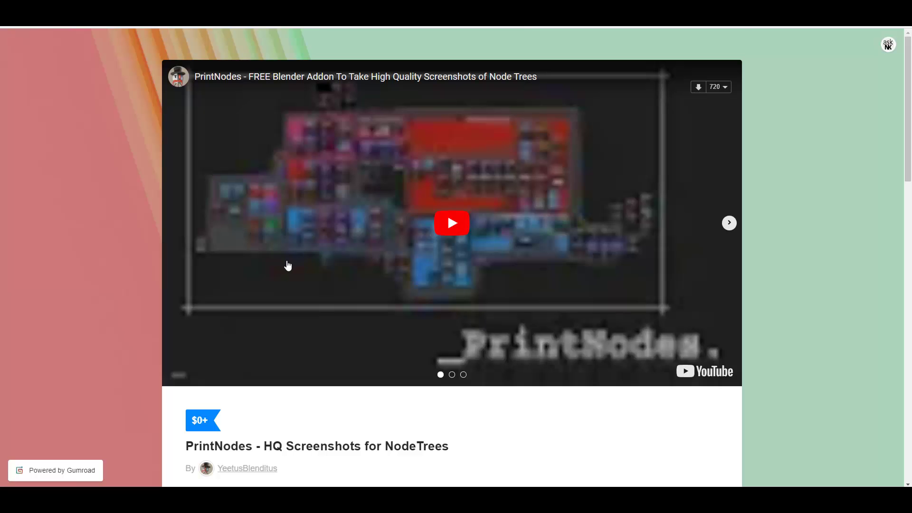
Switch to the Gumroad page and examine the PrintNodes add-on's description and its example node tree screenshots
scroll(346, 281, down, 5)
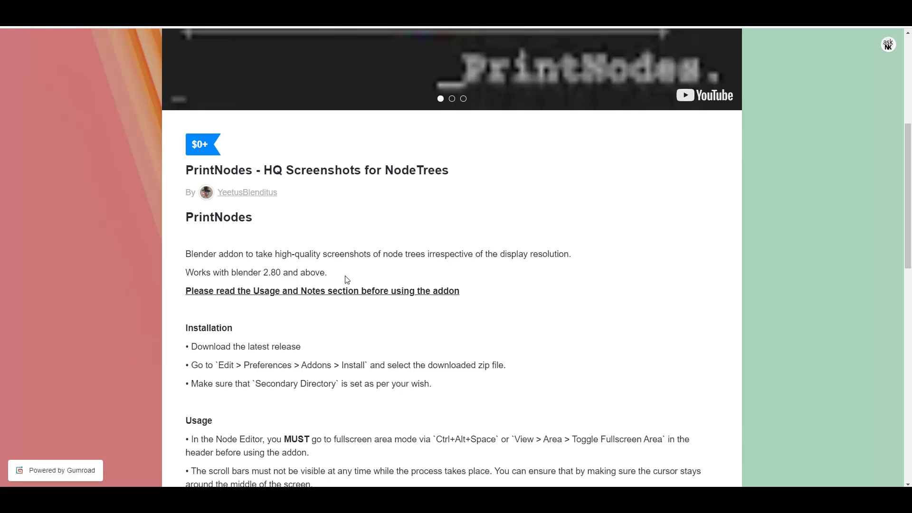
scroll(346, 281, up, 5)
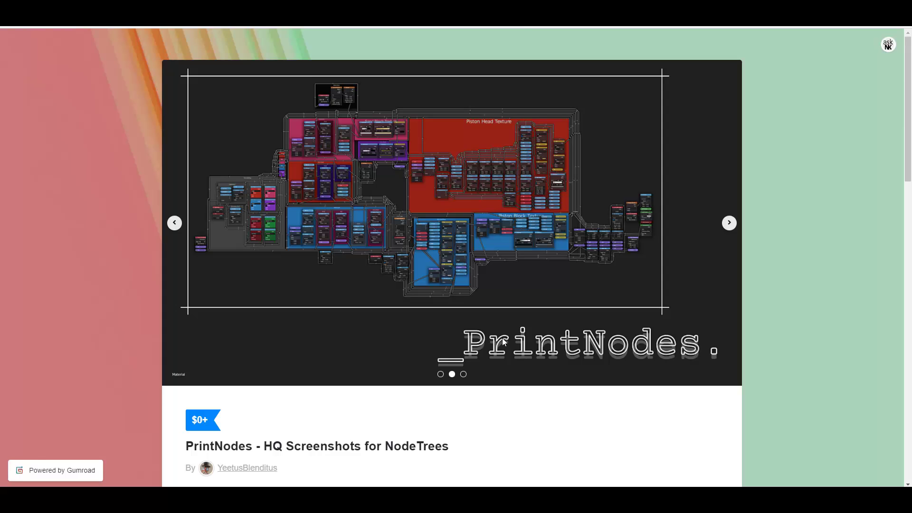
click(729, 223)
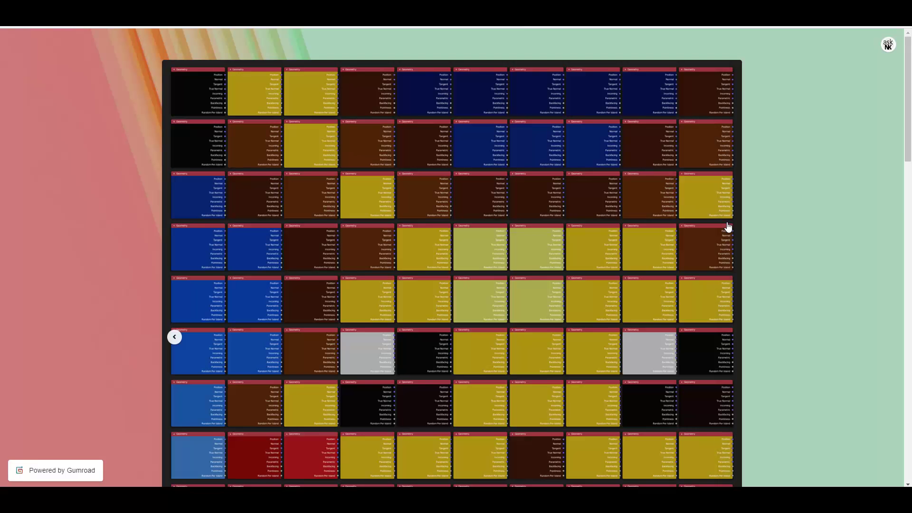
scroll(586, 285, down, 12)
scroll(313, 270, up, 11)
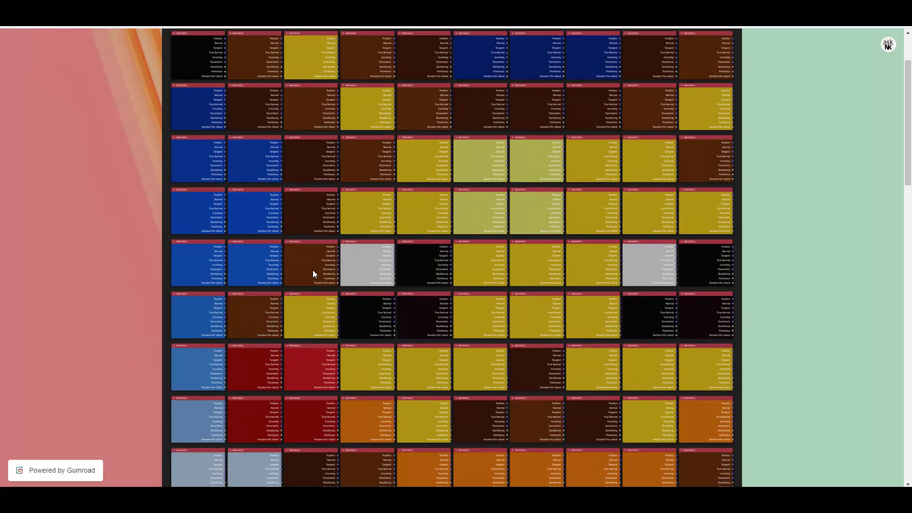
scroll(313, 270, down, 9)
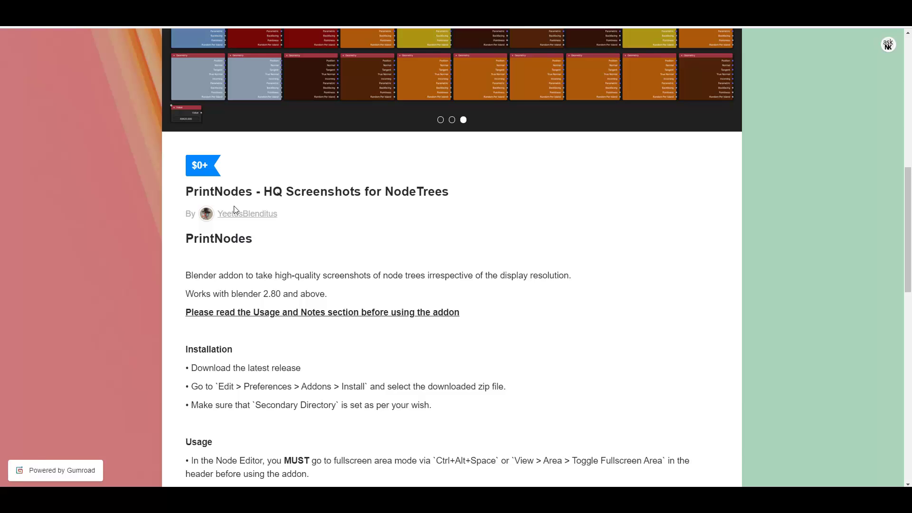
scroll(233, 205, up, 7)
click(175, 204)
scroll(235, 280, up, 3)
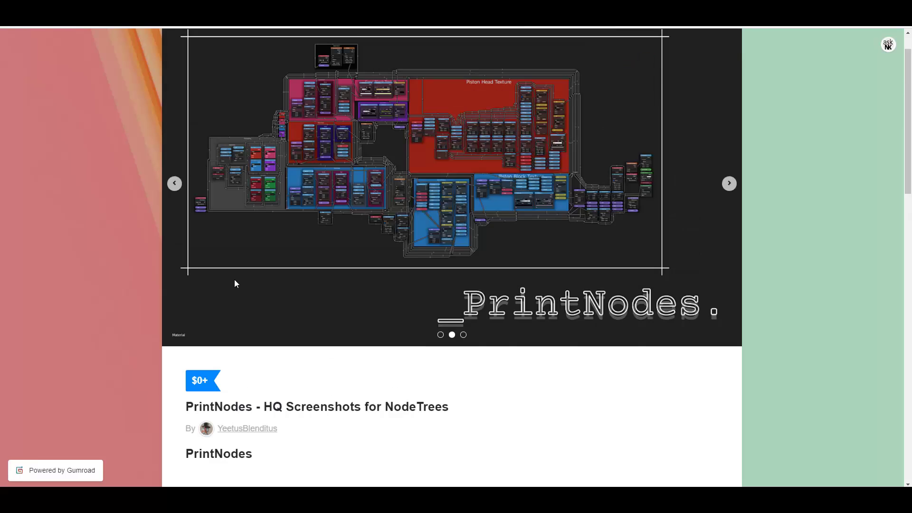
Open the PrintNodes creator's profile page and look through the other Blender add-ons and procedural textures
key(alt+Left)
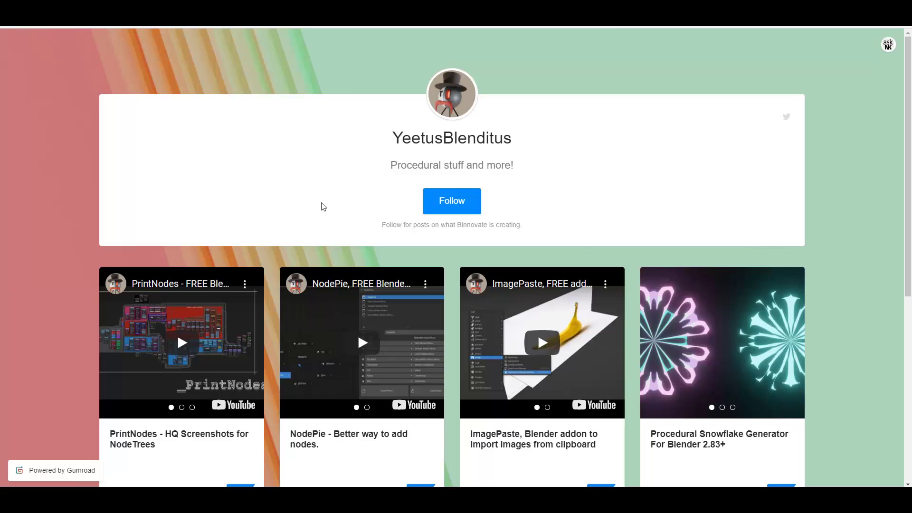
scroll(338, 247, down, 6)
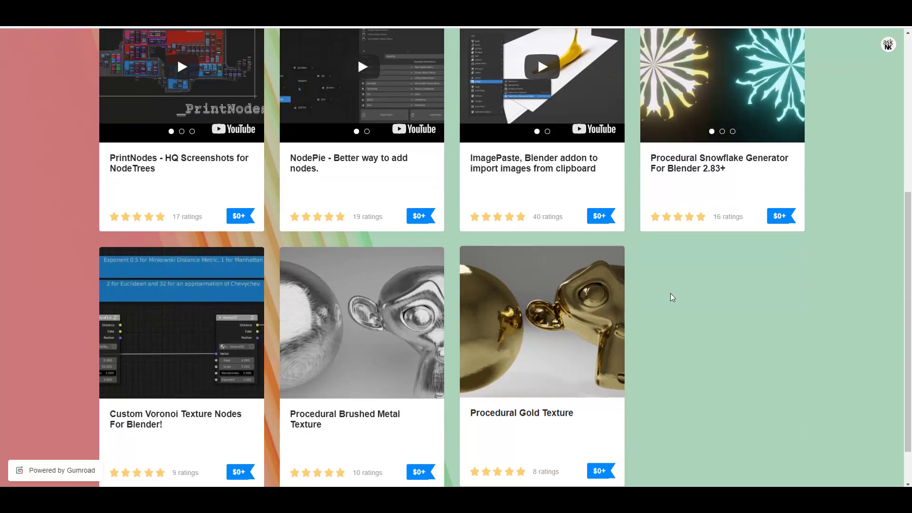
scroll(703, 299, down, 1)
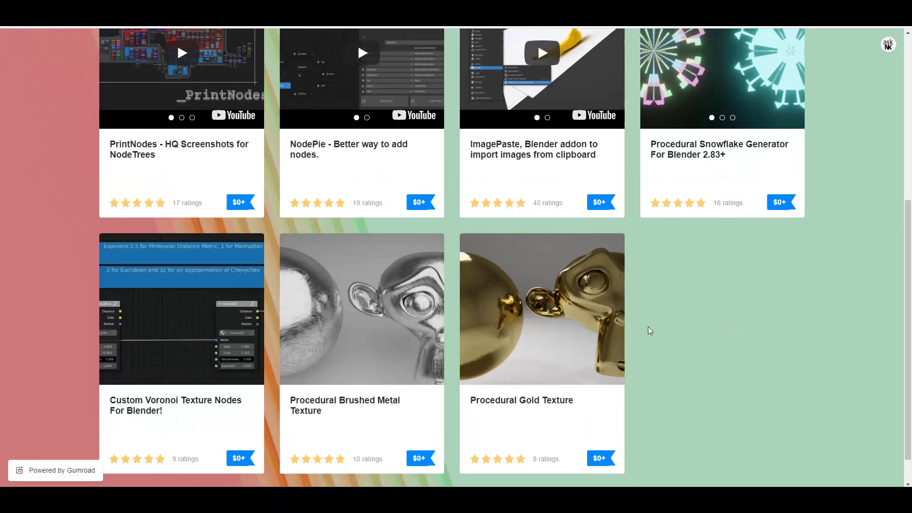
scroll(648, 327, up, 4)
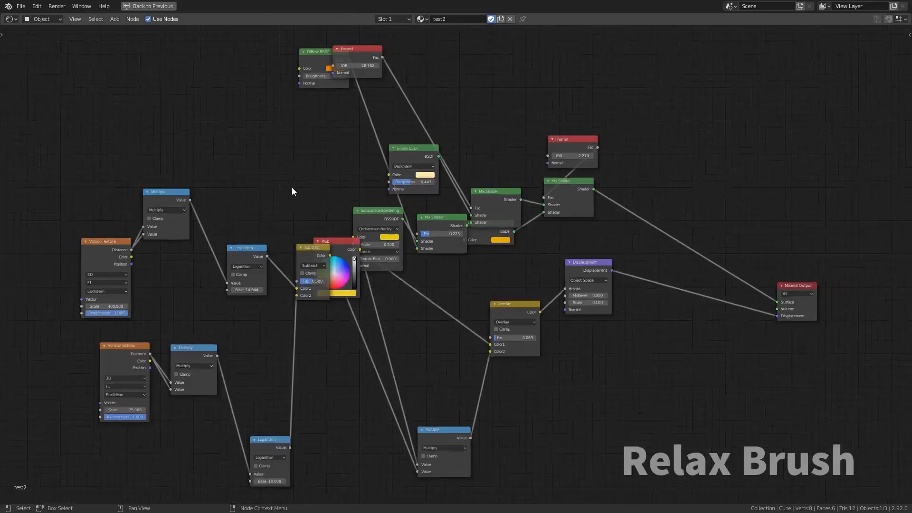
Switch to the Blender shader editor and spread out the crowded nodes of the test2 and test3 materials with the Relax Brush
key(shift+r)
mouse_move(230, 199)
mouse_down()
mouse_move(204, 260)
mouse_move(280, 366)
mouse_move(329, 325)
mouse_move(416, 333)
mouse_move(322, 114)
mouse_move(460, 221)
mouse_move(539, 184)
mouse_move(498, 130)
mouse_move(683, 272)
mouse_move(495, 272)
mouse_move(341, 341)
mouse_move(125, 279)
mouse_move(212, 363)
mouse_move(322, 377)
mouse_up()
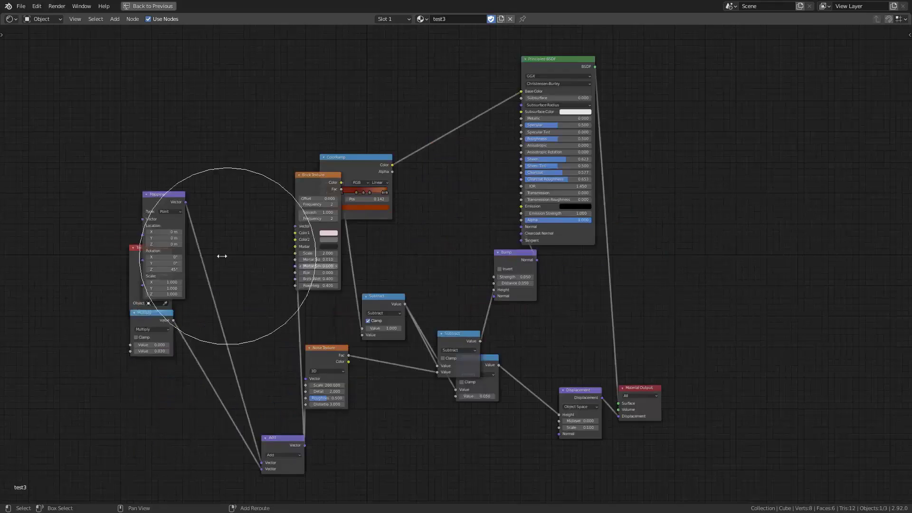
mouse_move(220, 257)
mouse_down()
mouse_move(195, 292)
mouse_move(286, 410)
mouse_move(249, 378)
mouse_move(320, 217)
mouse_move(500, 352)
mouse_move(481, 342)
mouse_move(466, 309)
mouse_move(570, 245)
mouse_move(587, 350)
mouse_up()
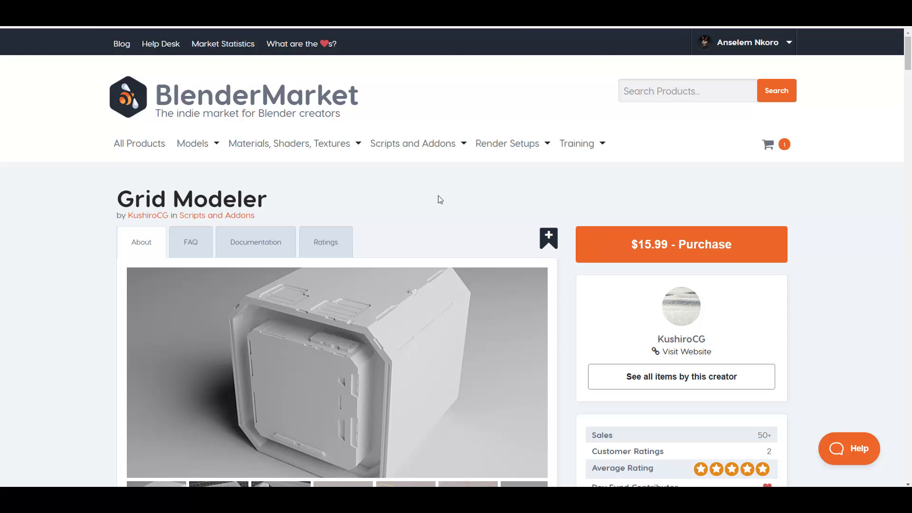
Switch to Blender Market and examine the Grid Modeler add-on's preview images, description and features
scroll(437, 197, down, 1)
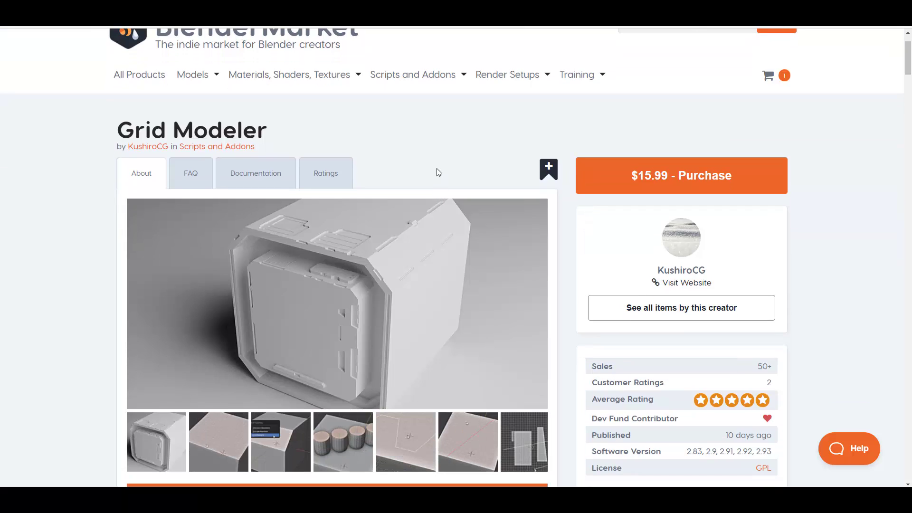
scroll(436, 169, up, 1)
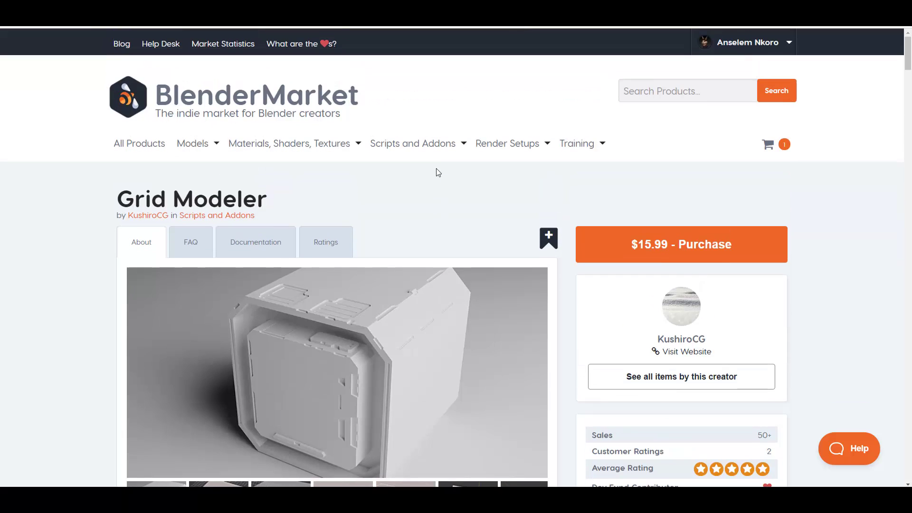
scroll(436, 168, down, 3)
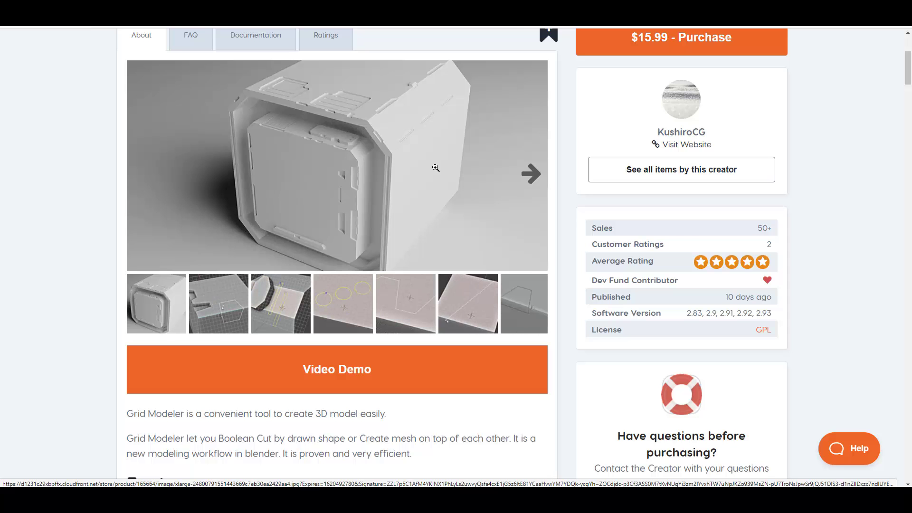
scroll(436, 171, up, 2)
scroll(435, 170, down, 4)
scroll(434, 170, down, 2)
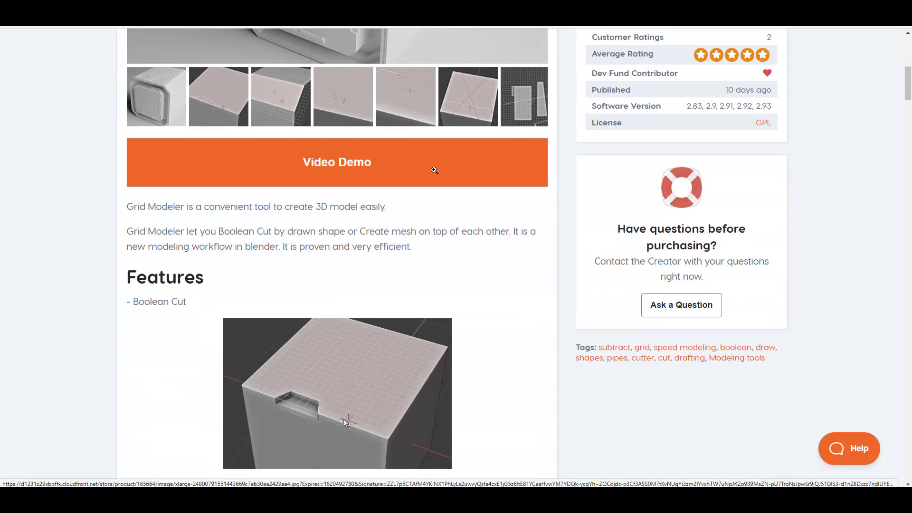
scroll(468, 256, up, 4)
scroll(468, 259, up, 3)
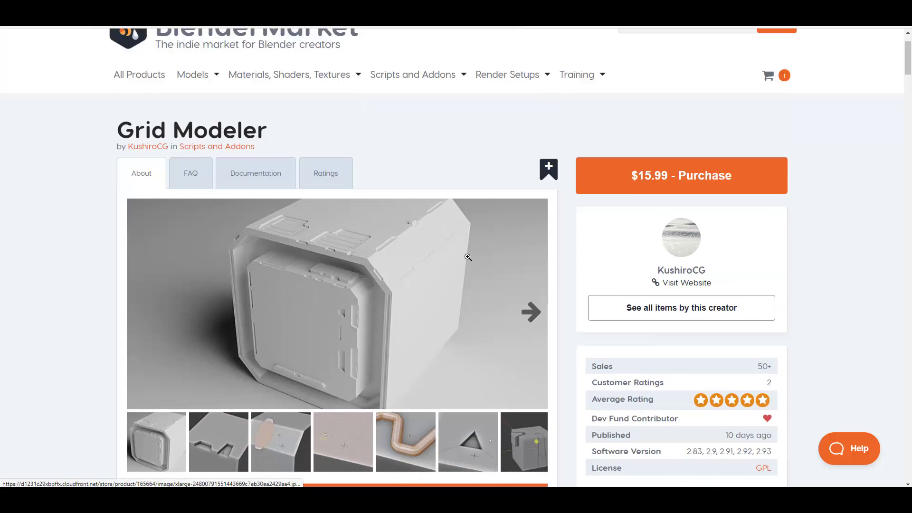
scroll(432, 94, down, 1)
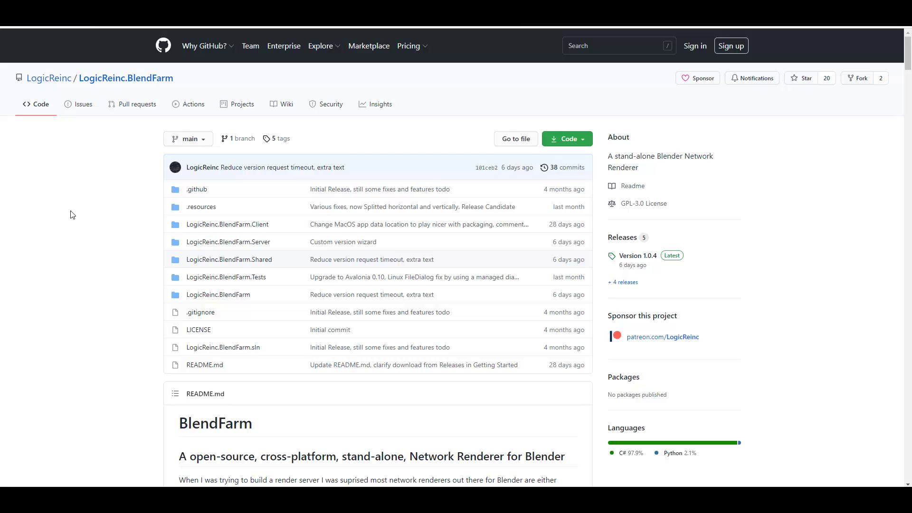
Switch to the LogicReinc.BlendFarm GitHub repository and read the README on the network renderer's features, use cases and technical information
scroll(85, 209, down, 7)
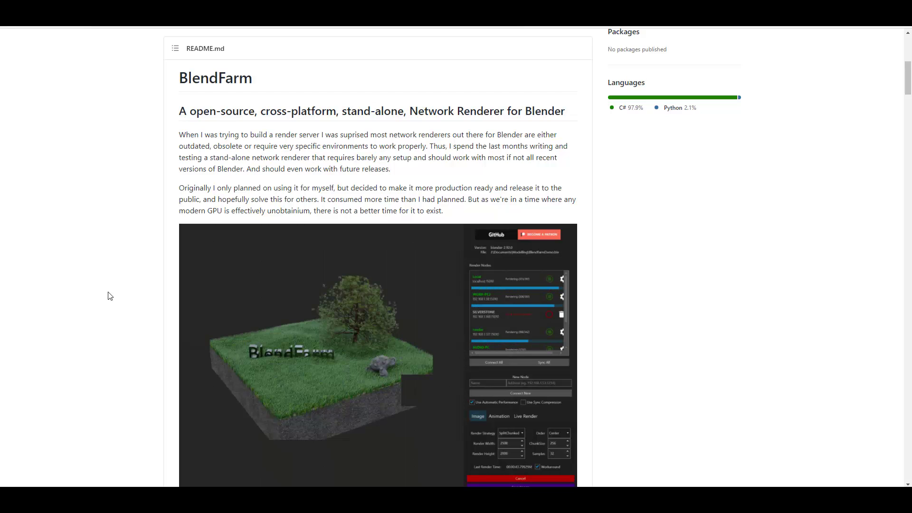
scroll(108, 295, down, 5)
scroll(108, 295, up, 5)
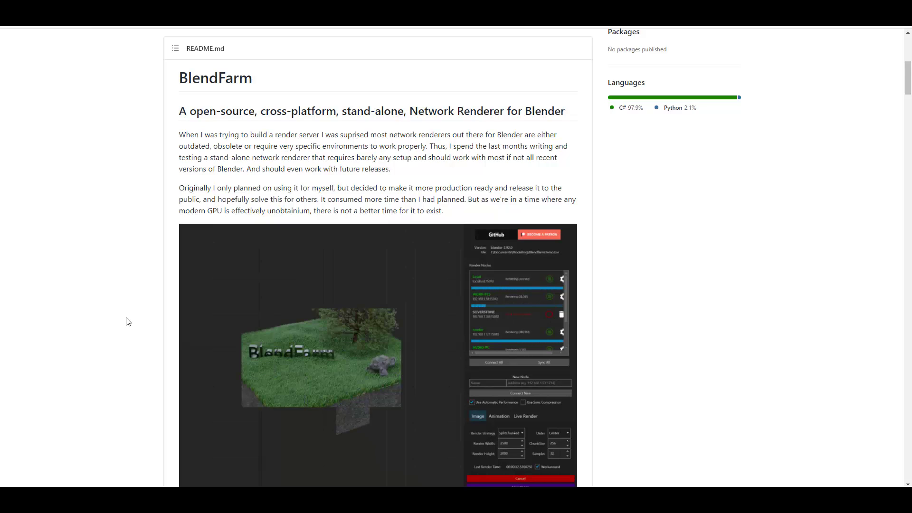
scroll(127, 322, down, 12)
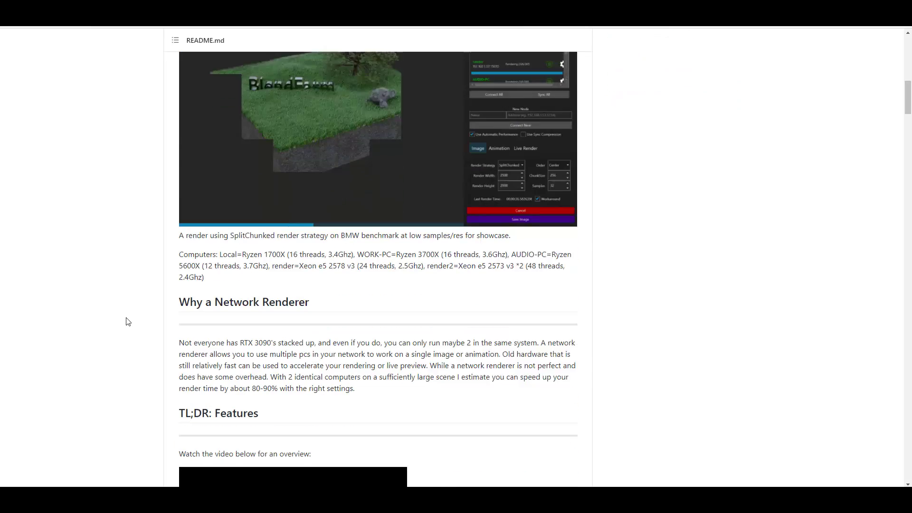
scroll(278, 266, down, 10)
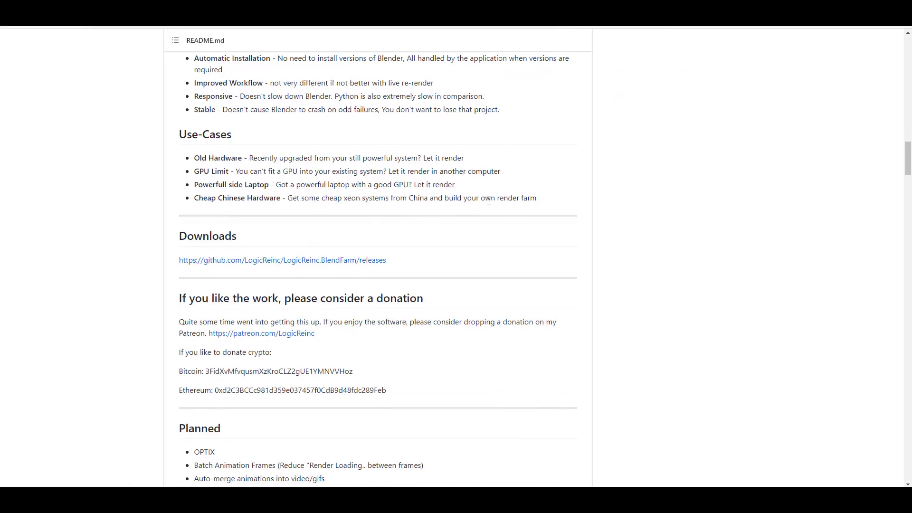
scroll(489, 200, down, 15)
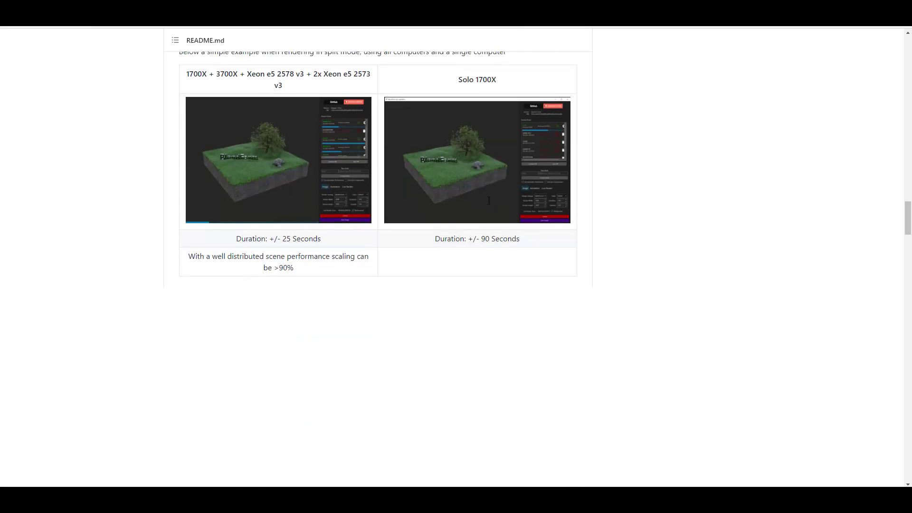
scroll(489, 200, down, 15)
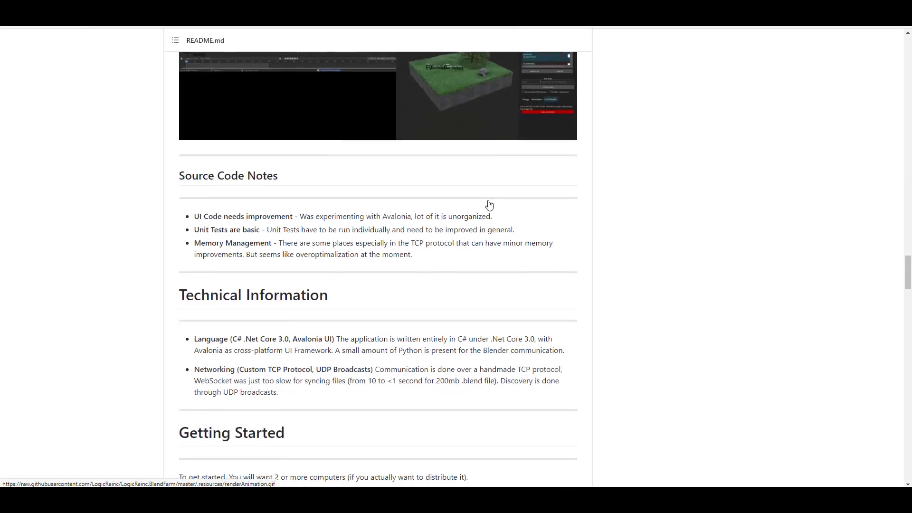
scroll(489, 204, down, 15)
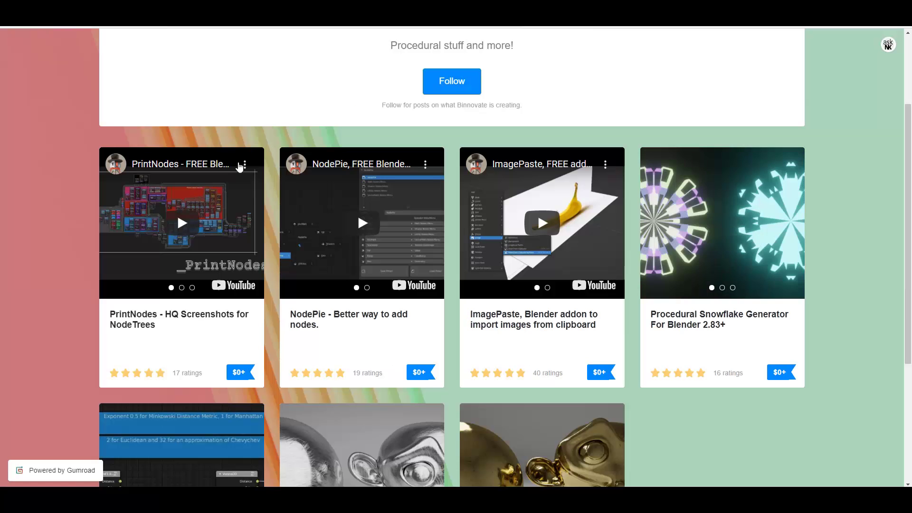
Return to the Gumroad creator page and look over the PrintNodes, NodePie and ImagePaste add-ons
scroll(236, 163, down, 1)
scroll(228, 199, up, 1)
scroll(260, 212, up, 3)
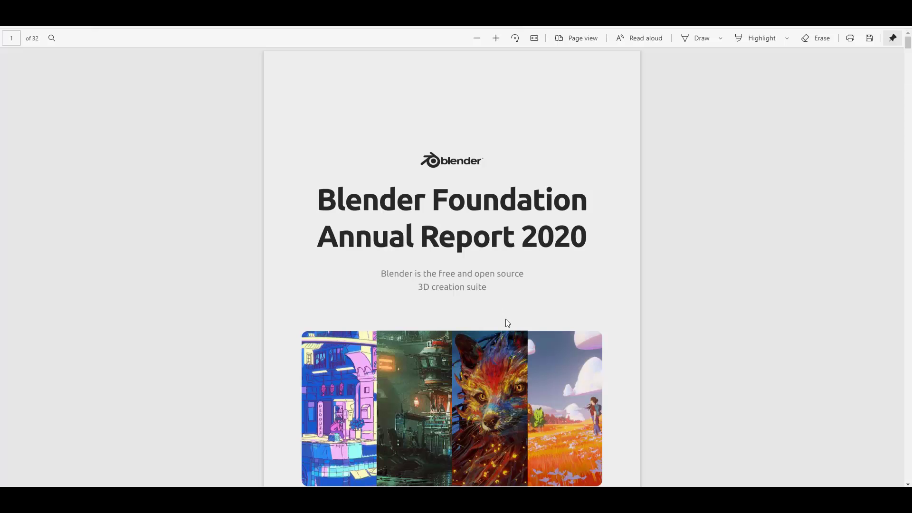
Skim the Blender Foundation Annual Report 2020, then read the review history of the Object Thumbnails Orientation Change revision
scroll(506, 320, down, 15)
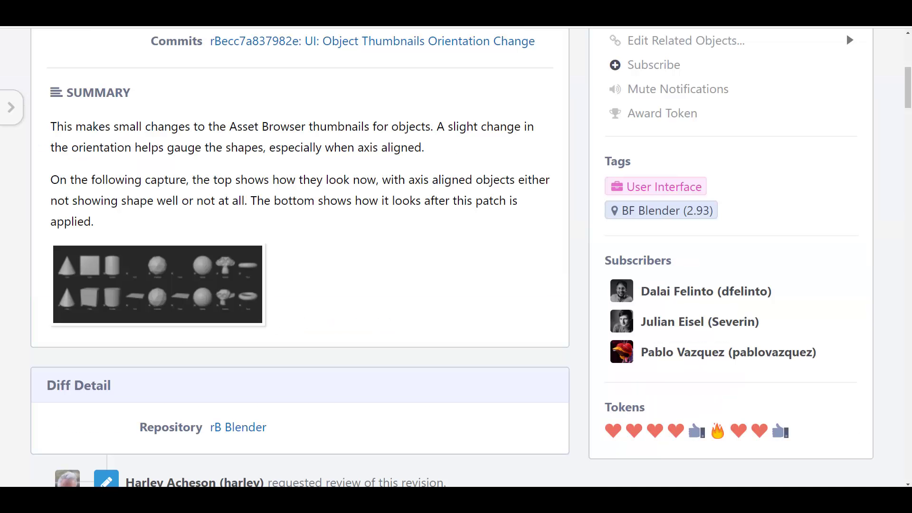
scroll(369, 198, down, 9)
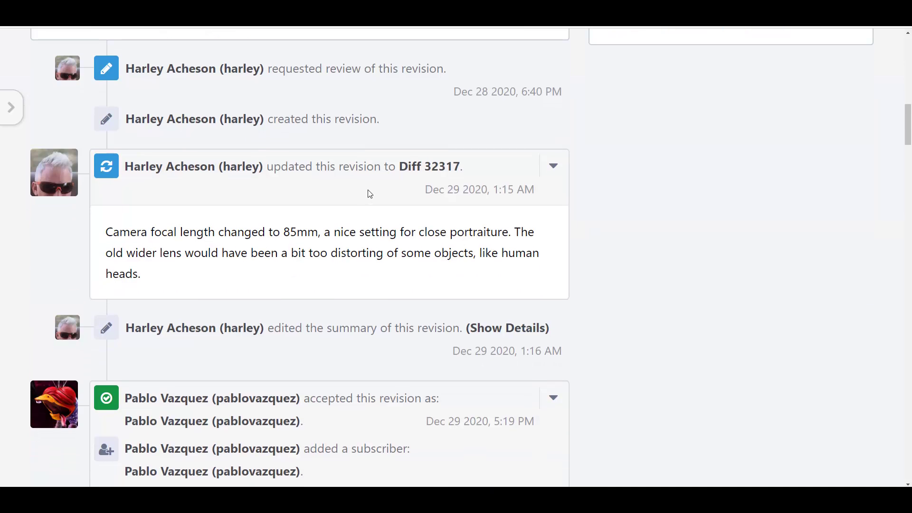